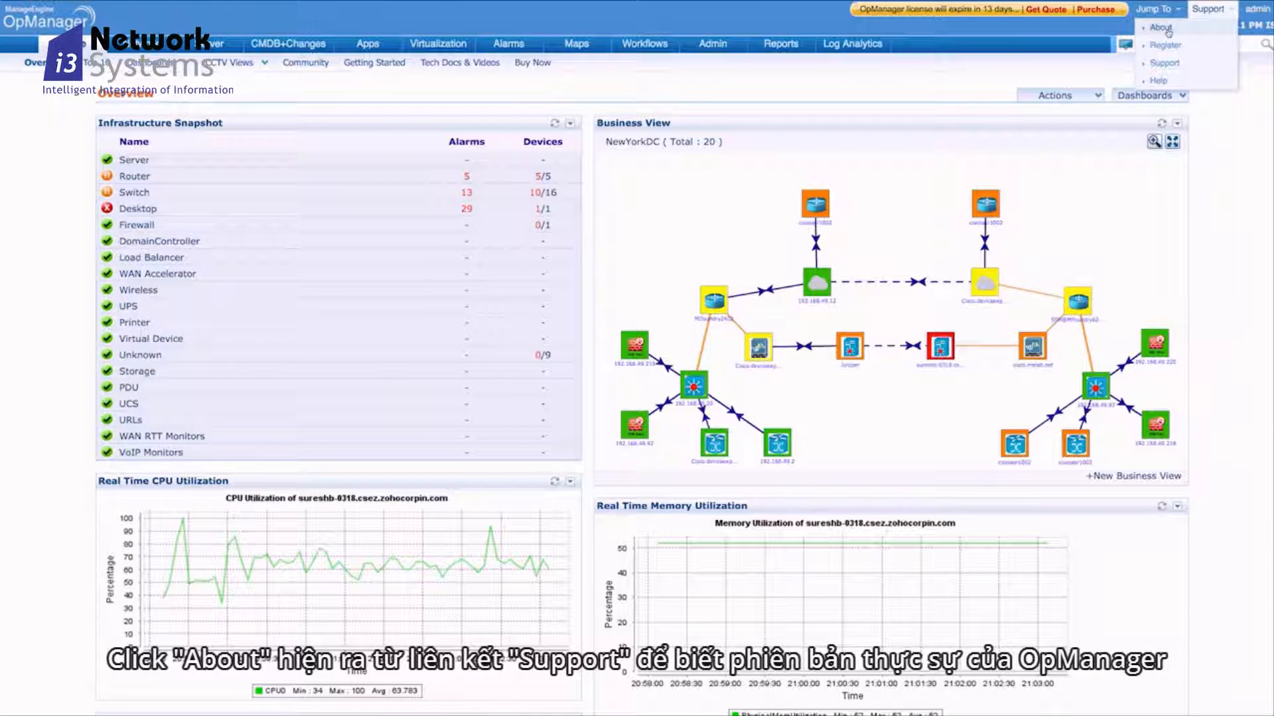
# Open the About OpManager information and check the product's build number.
pyautogui.click(1194, 24)
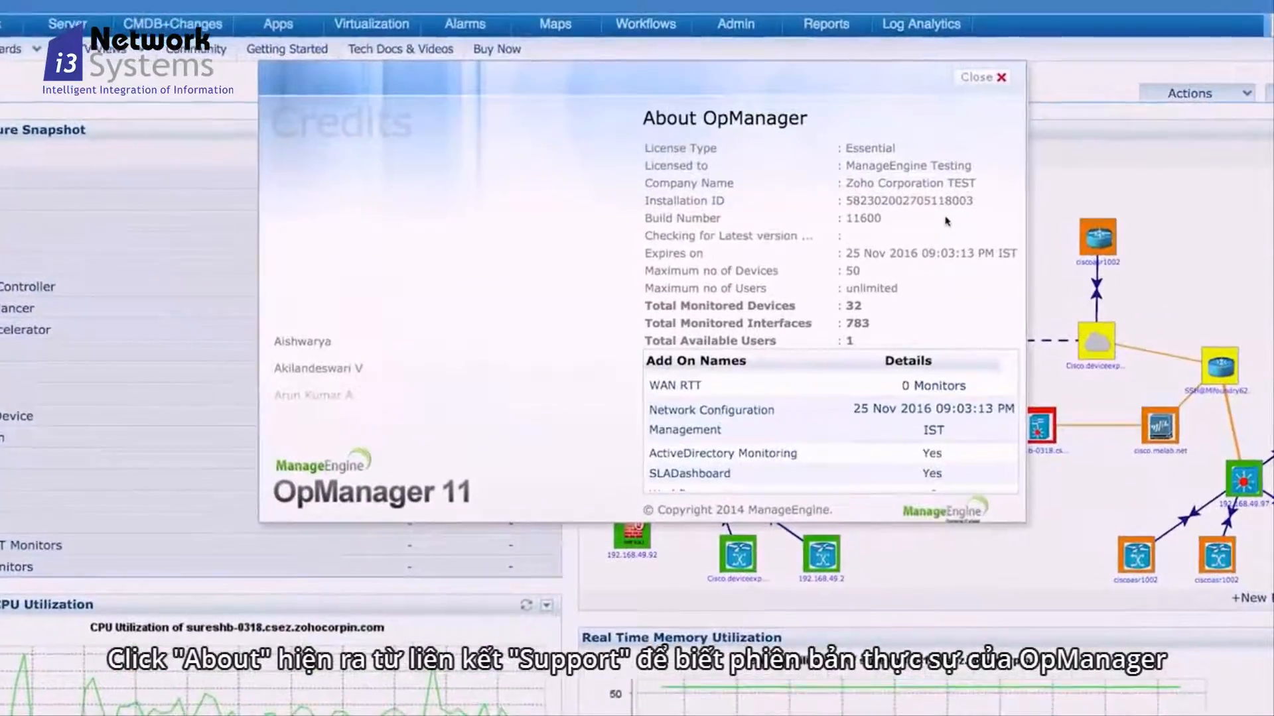
pyautogui.doubleClick(878, 226)
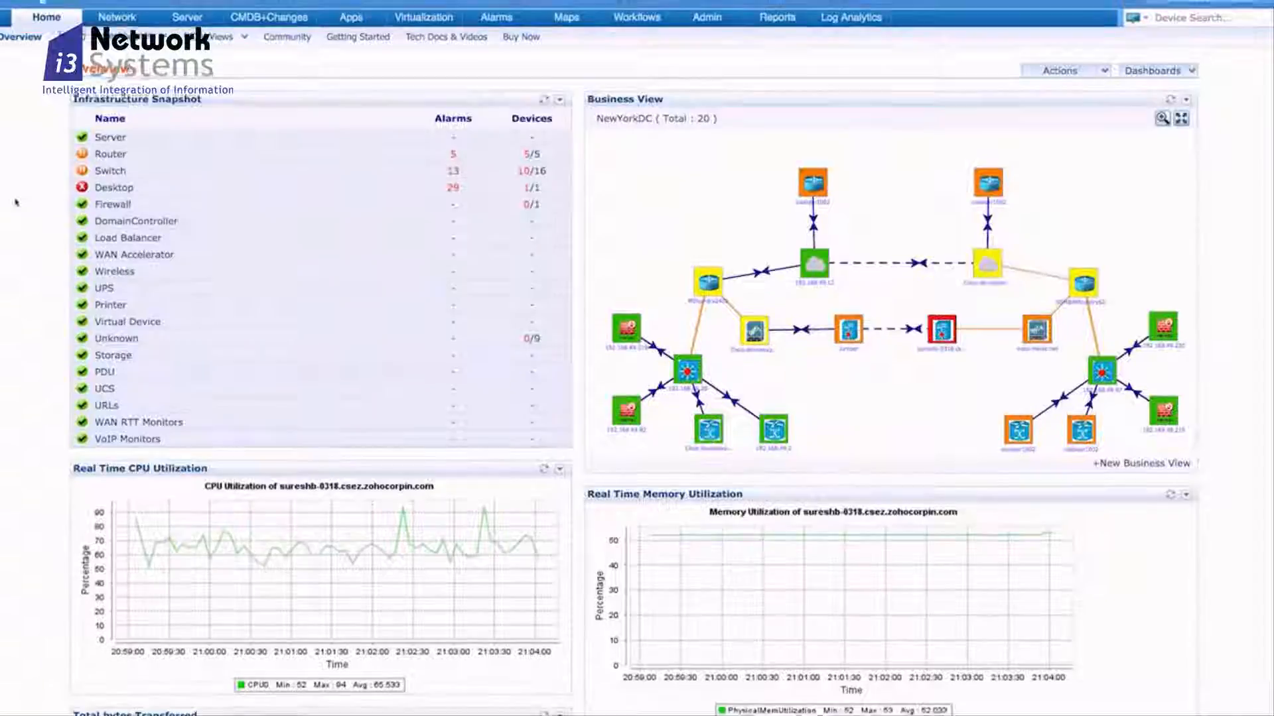
# Look through the Overview dashboard's widgets, from the infrastructure snapshot down to the disk usage lists.
pyautogui.scroll(-7, 16, 202)
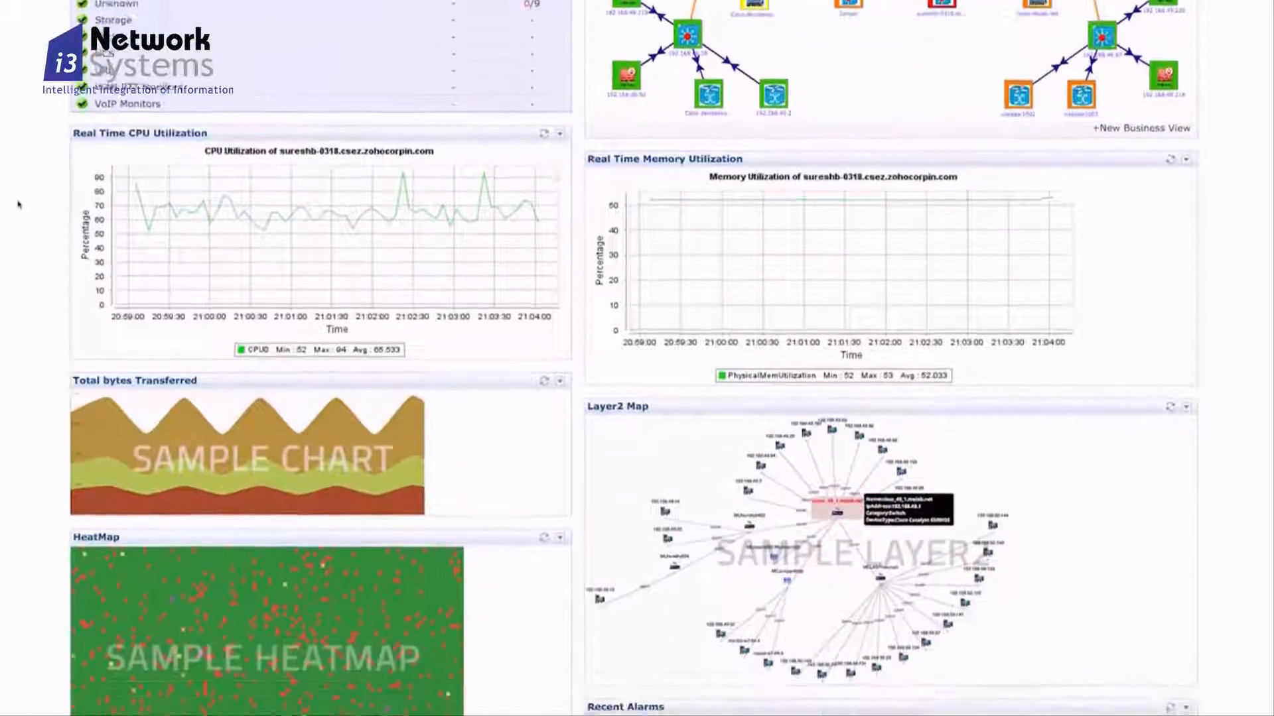
pyautogui.scroll(-7, 18, 205)
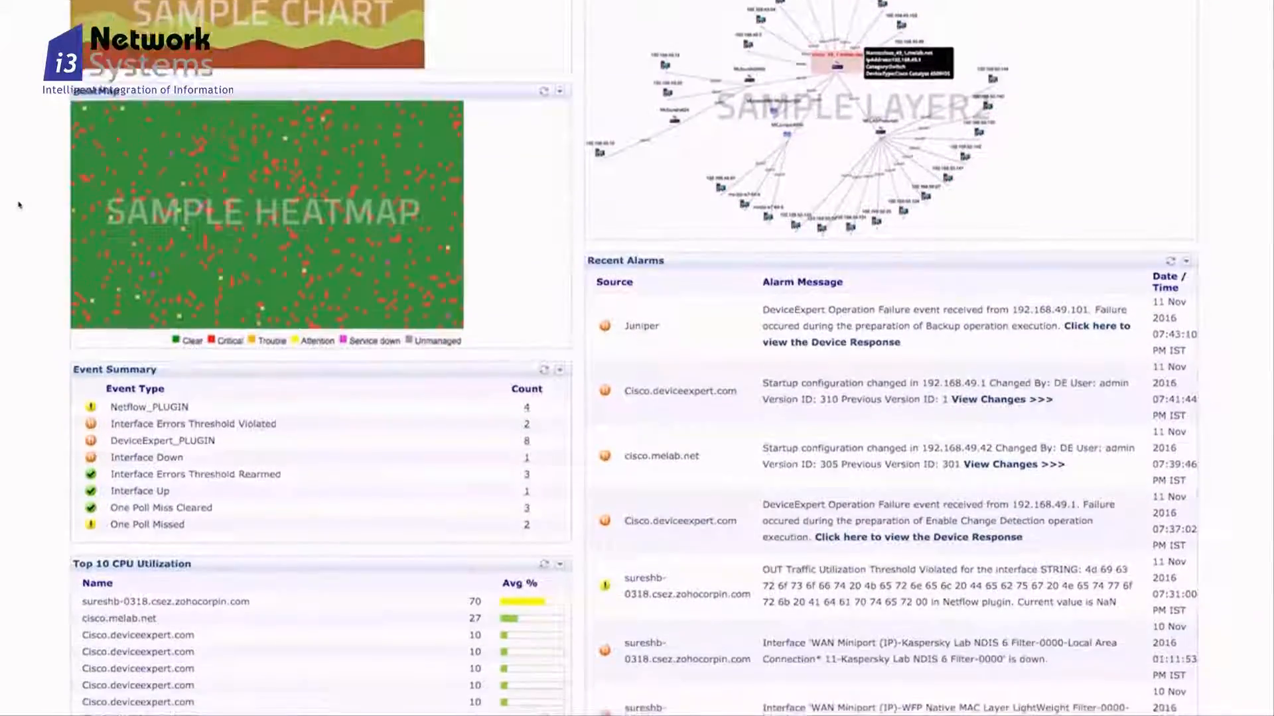
pyautogui.scroll(-5, 19, 205)
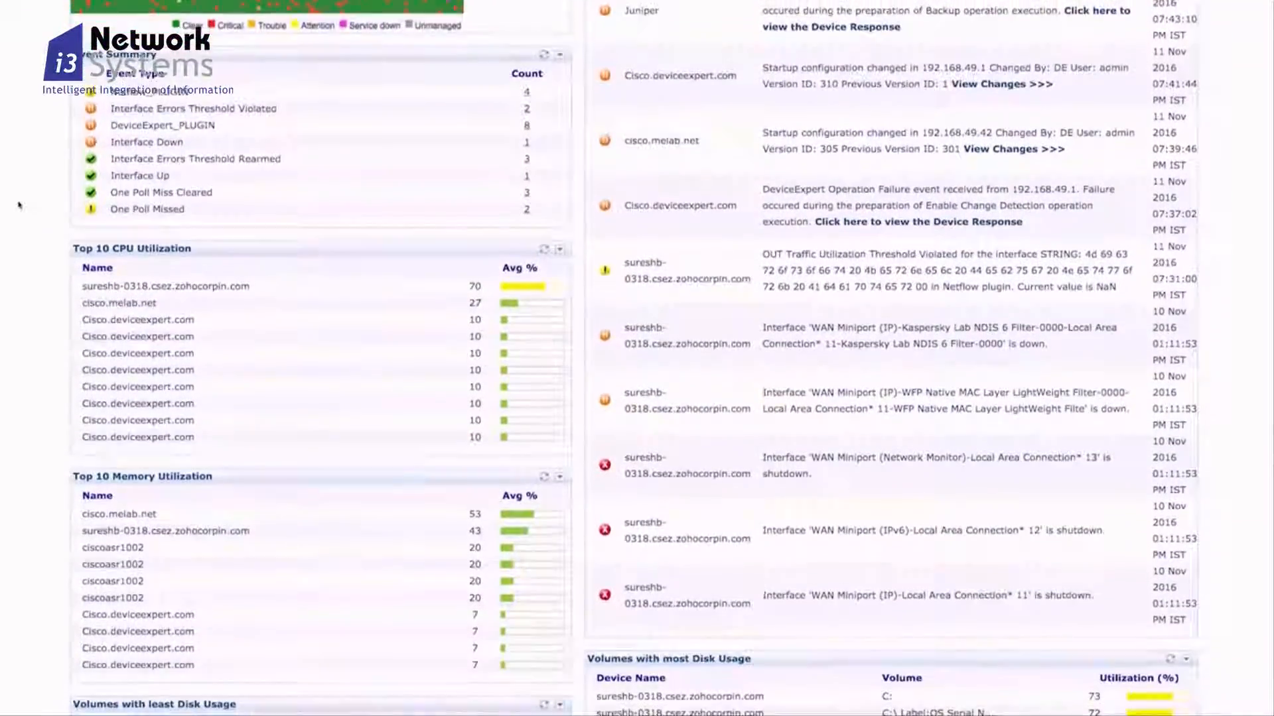
pyautogui.scroll(-2, 19, 205)
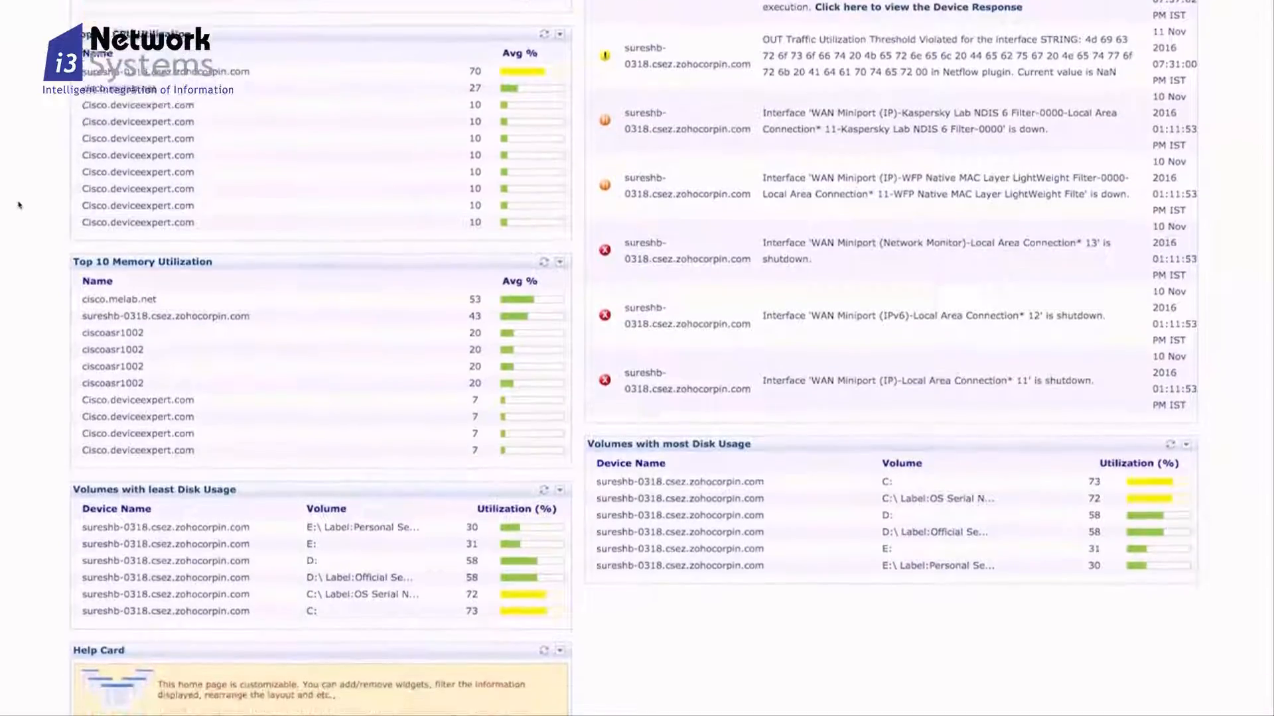
pyautogui.scroll(5, 18, 205)
pyautogui.scroll(14, 18, 205)
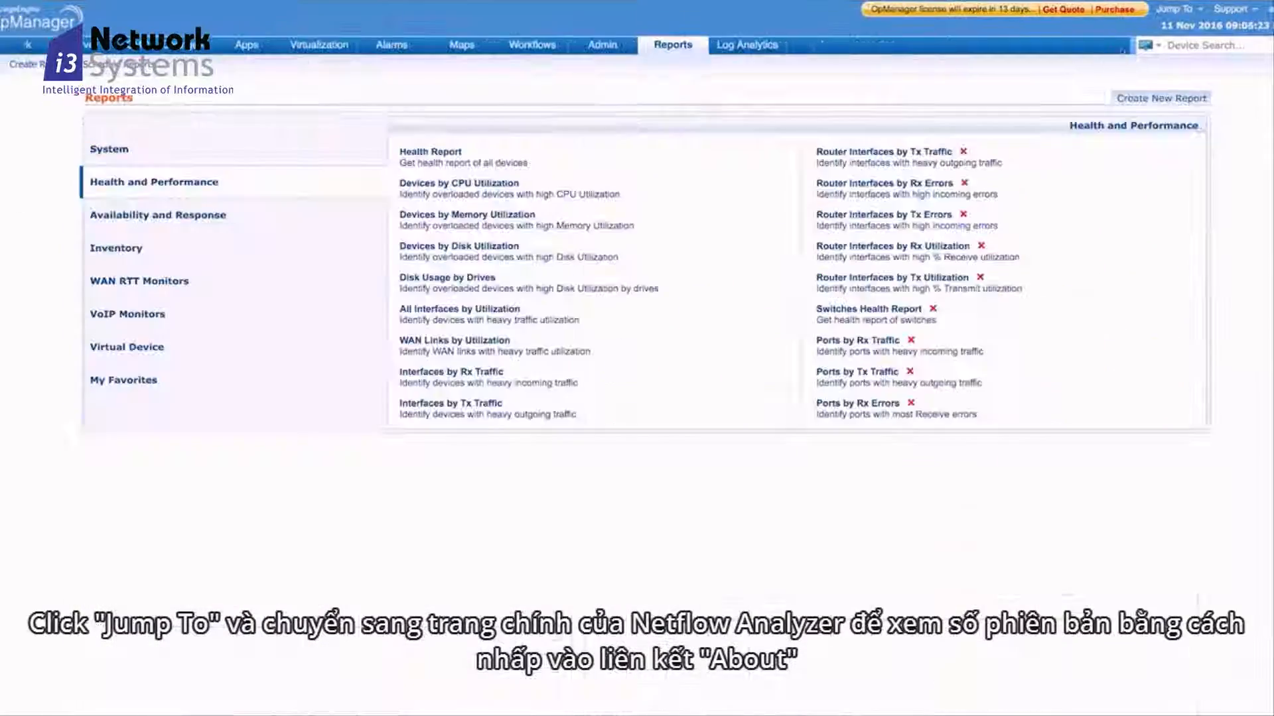
# Switch to NetFlow Analyzer, check the build number in its About information, and close that page.
pyautogui.click(1174, 8)
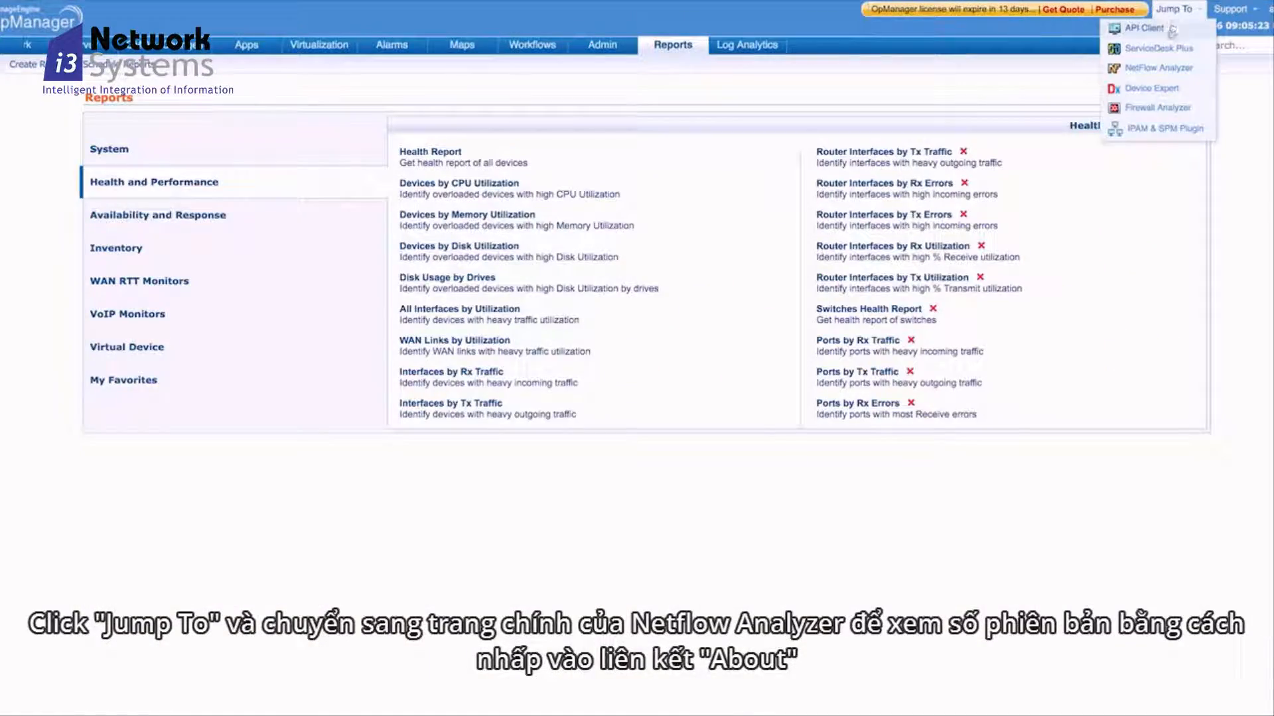
pyautogui.click(1168, 69)
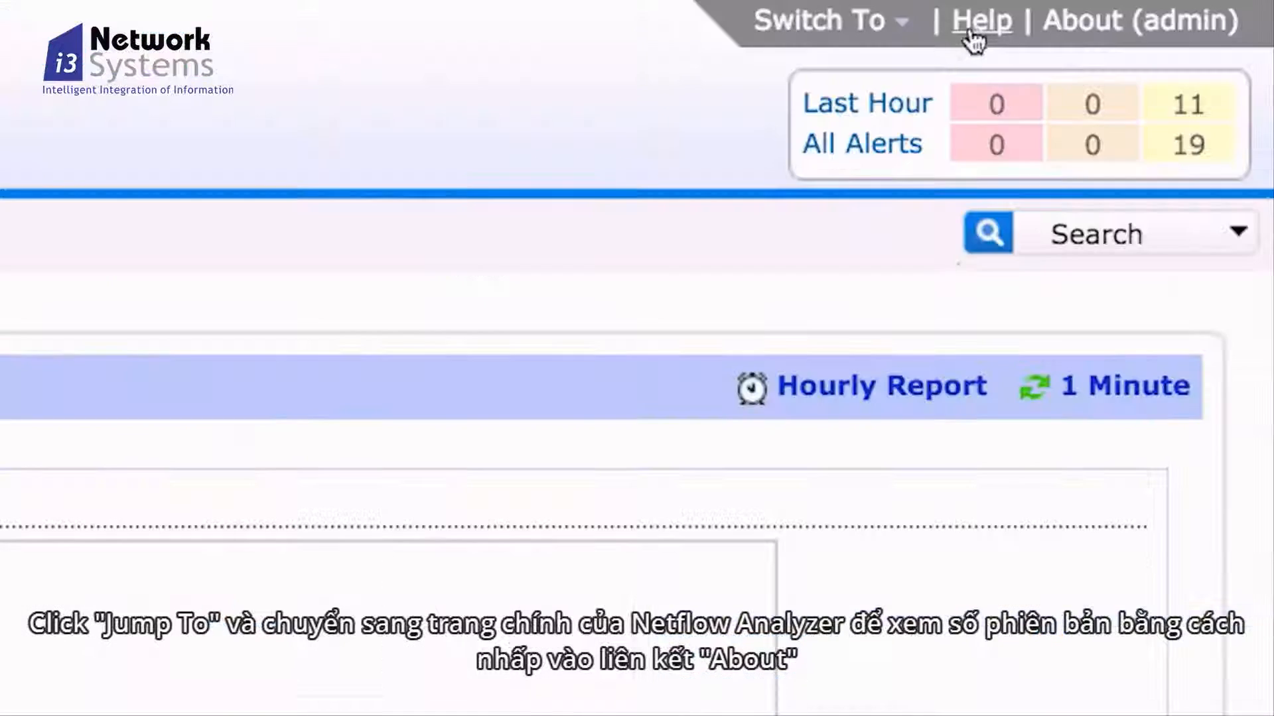
pyautogui.click(1058, 37)
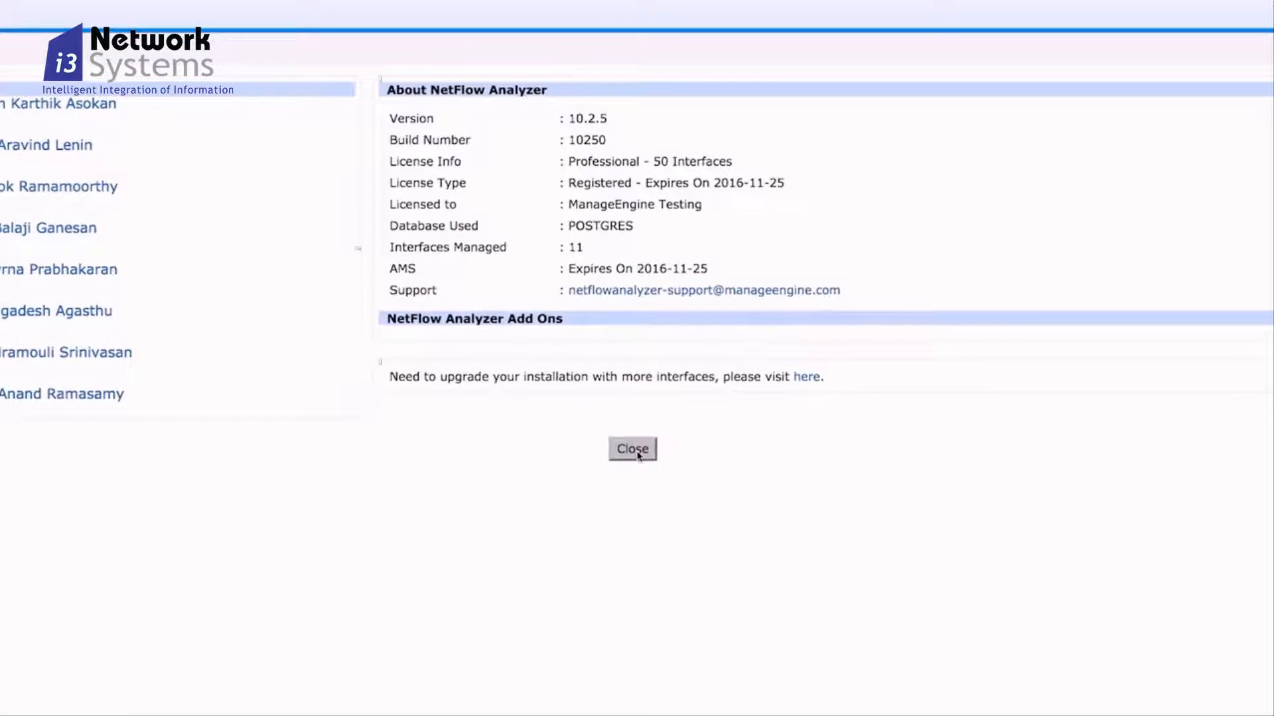
pyautogui.tripleClick(574, 148)
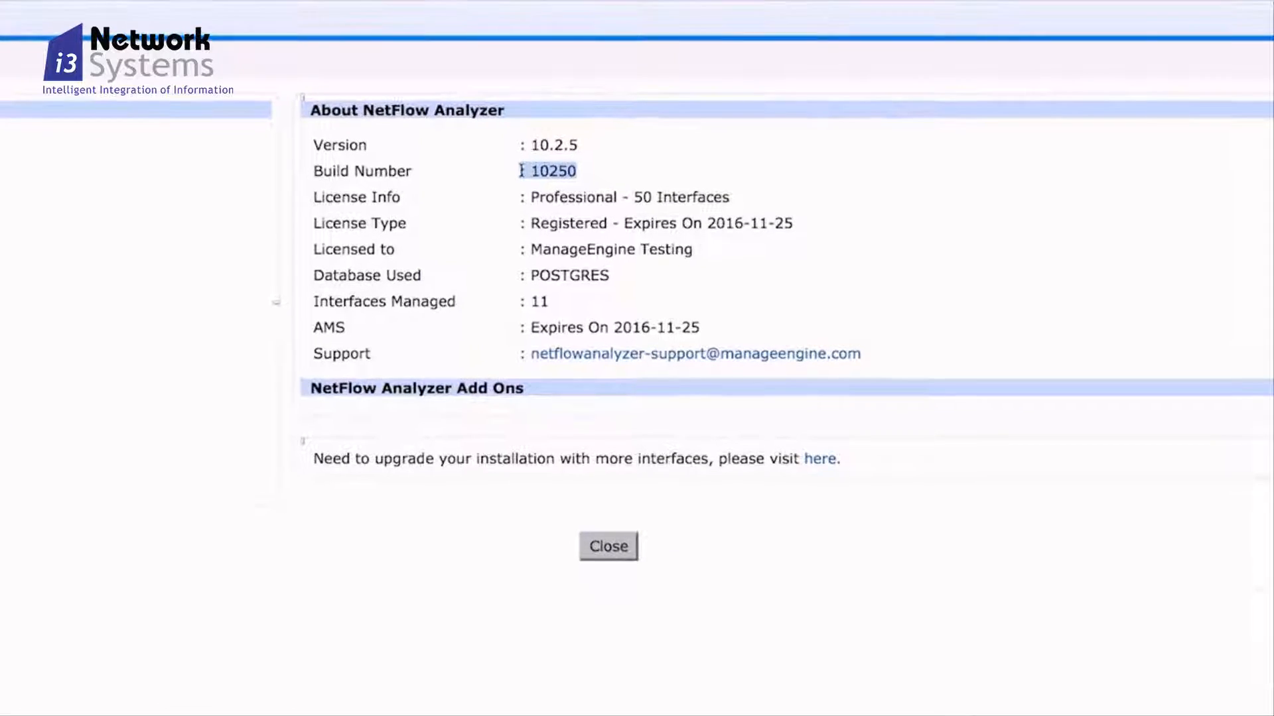
pyautogui.click(607, 548)
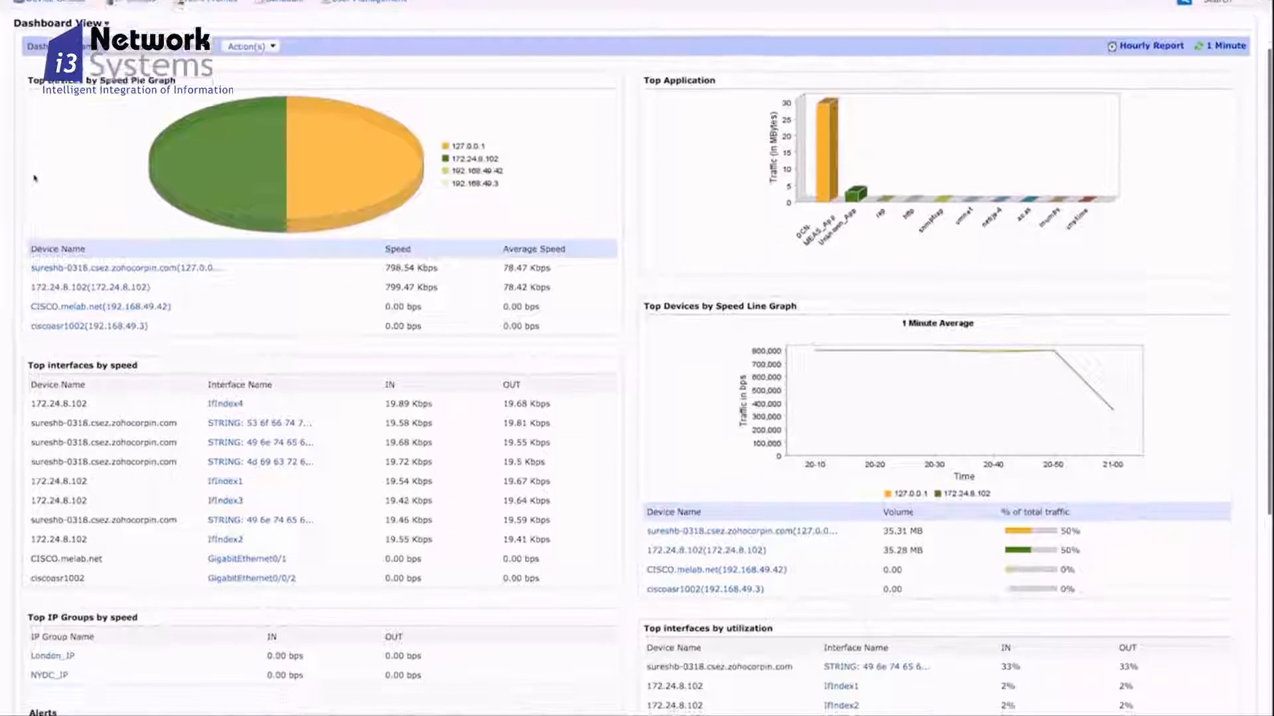
# Look over the NetFlow Analyzer dashboard's device, interface, IP group and alert widgets.
pyautogui.scroll(-5, 34, 177)
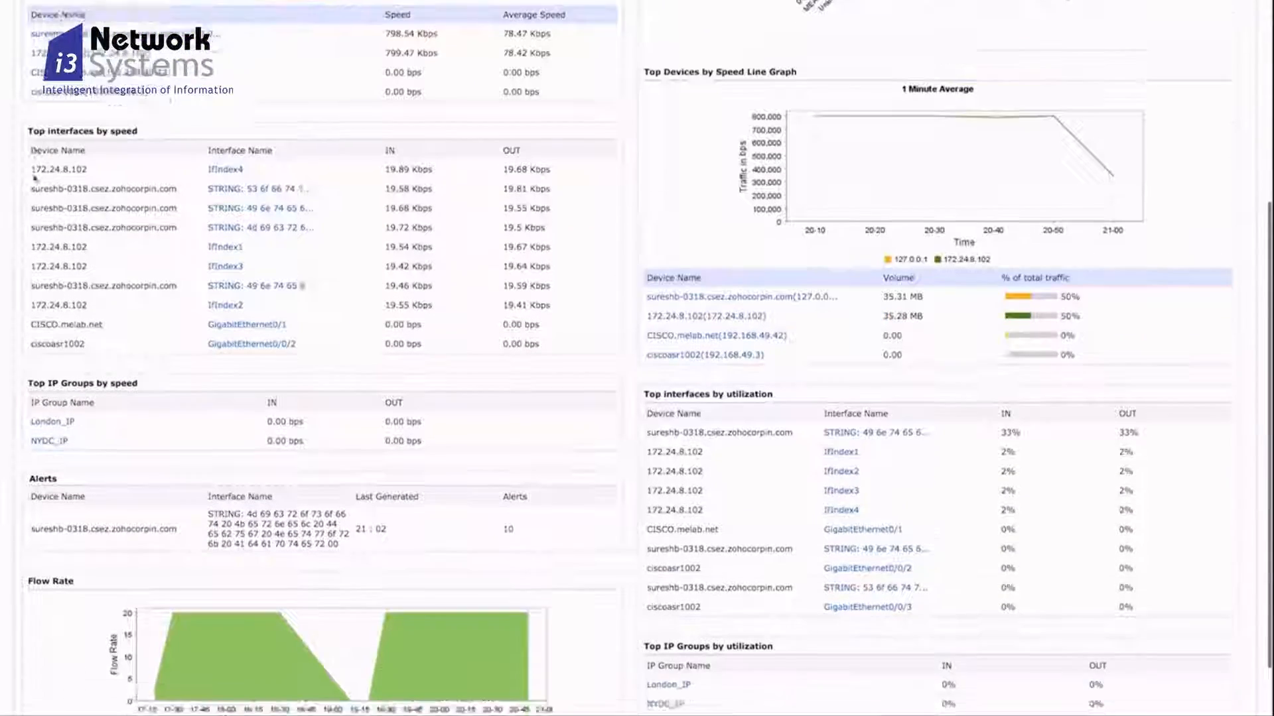
pyautogui.scroll(2, 35, 178)
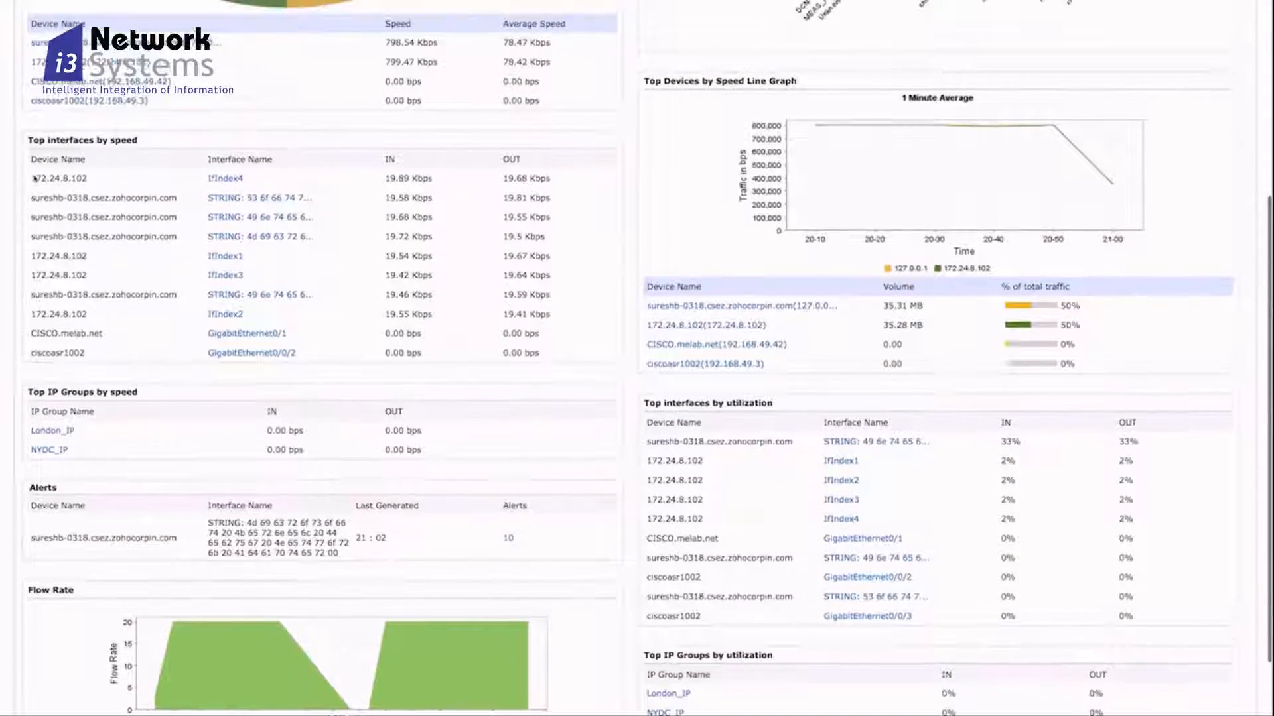
pyautogui.scroll(4, 35, 177)
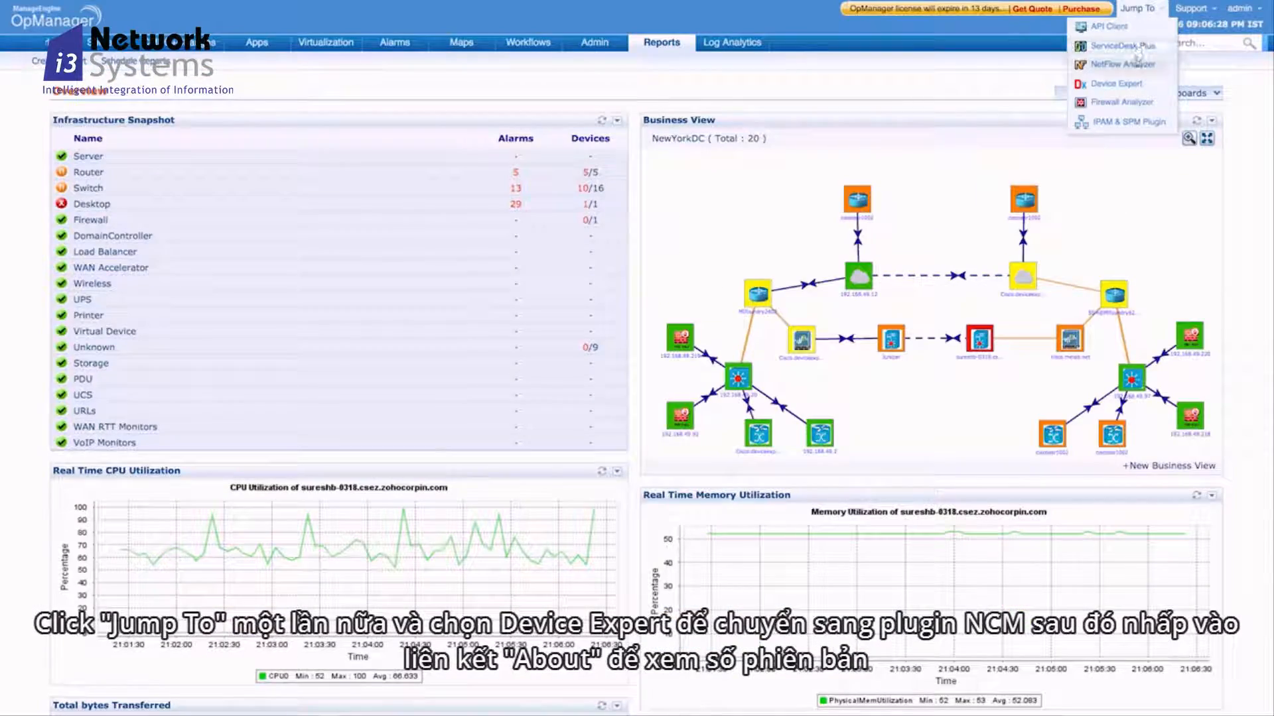
# Switch to the Device Expert (NCM) plug-in and check its build number in the About information.
pyautogui.click(1116, 83)
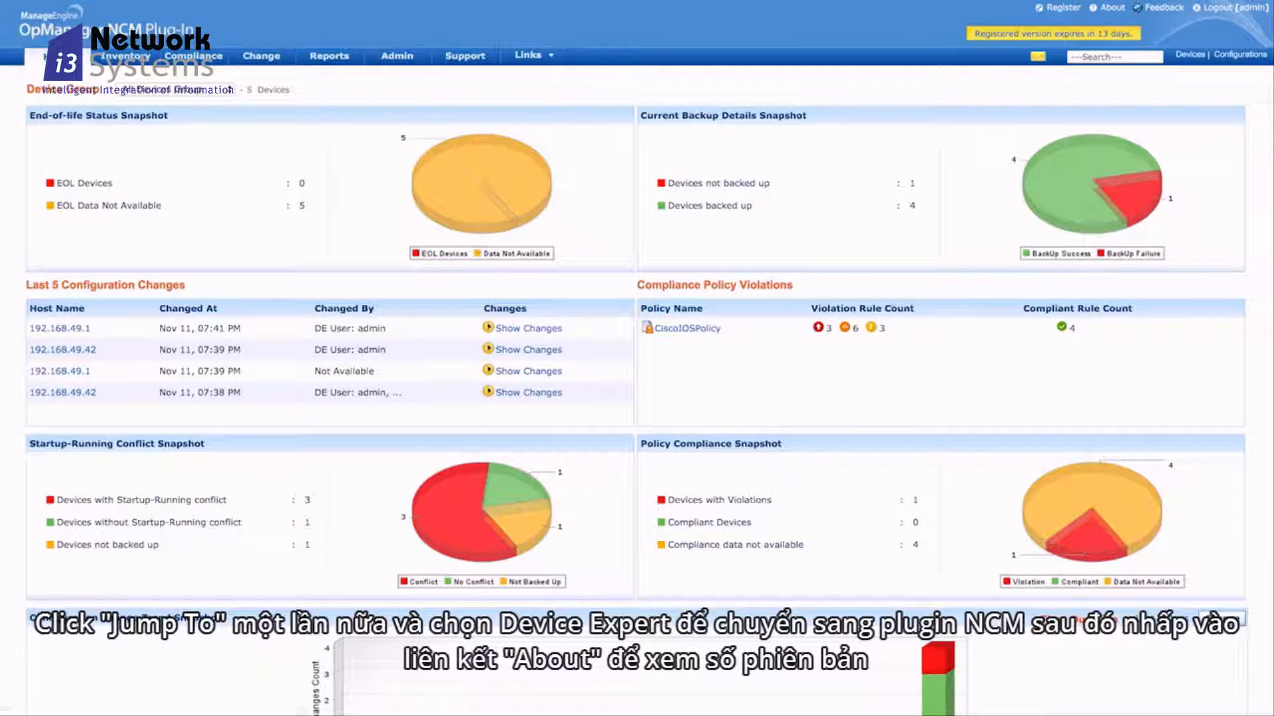
pyautogui.click(1116, 9)
pyautogui.moveTo(401, 235); pyautogui.dragTo(373, 240)
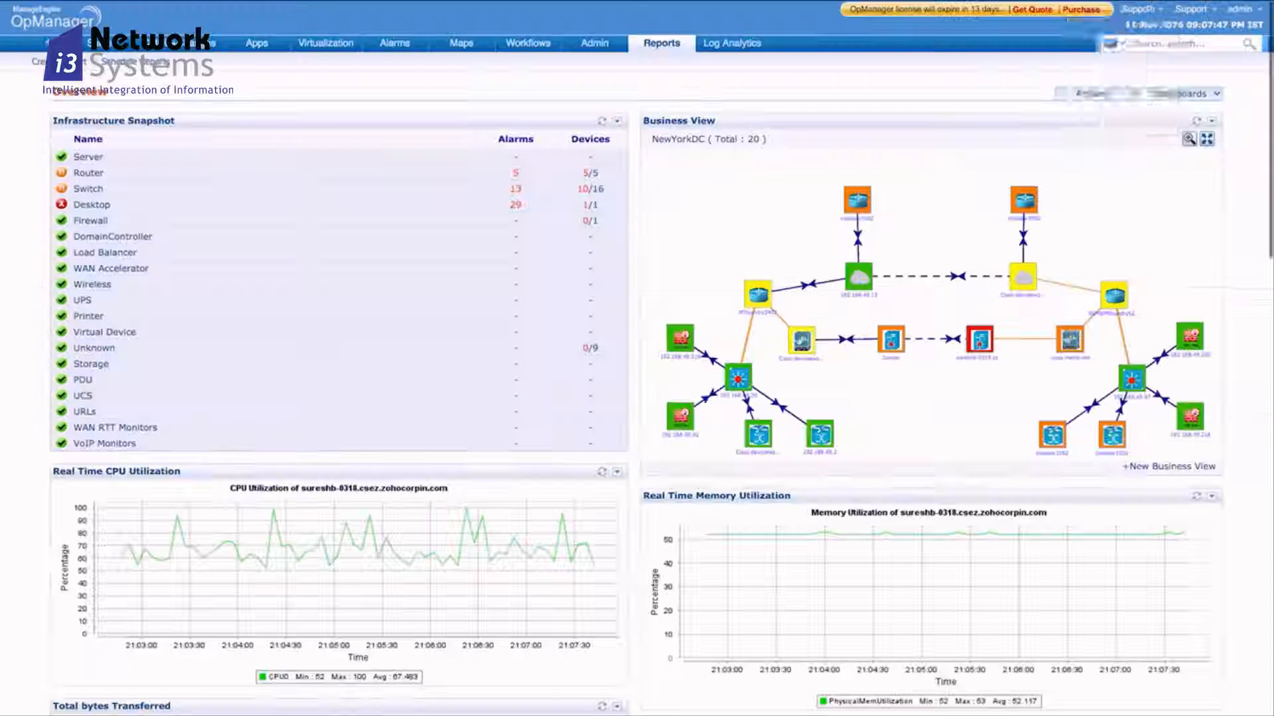
# Check the build number of the IPAM & SPM plugin and open its IP Address Manager.
pyautogui.click(1130, 123)
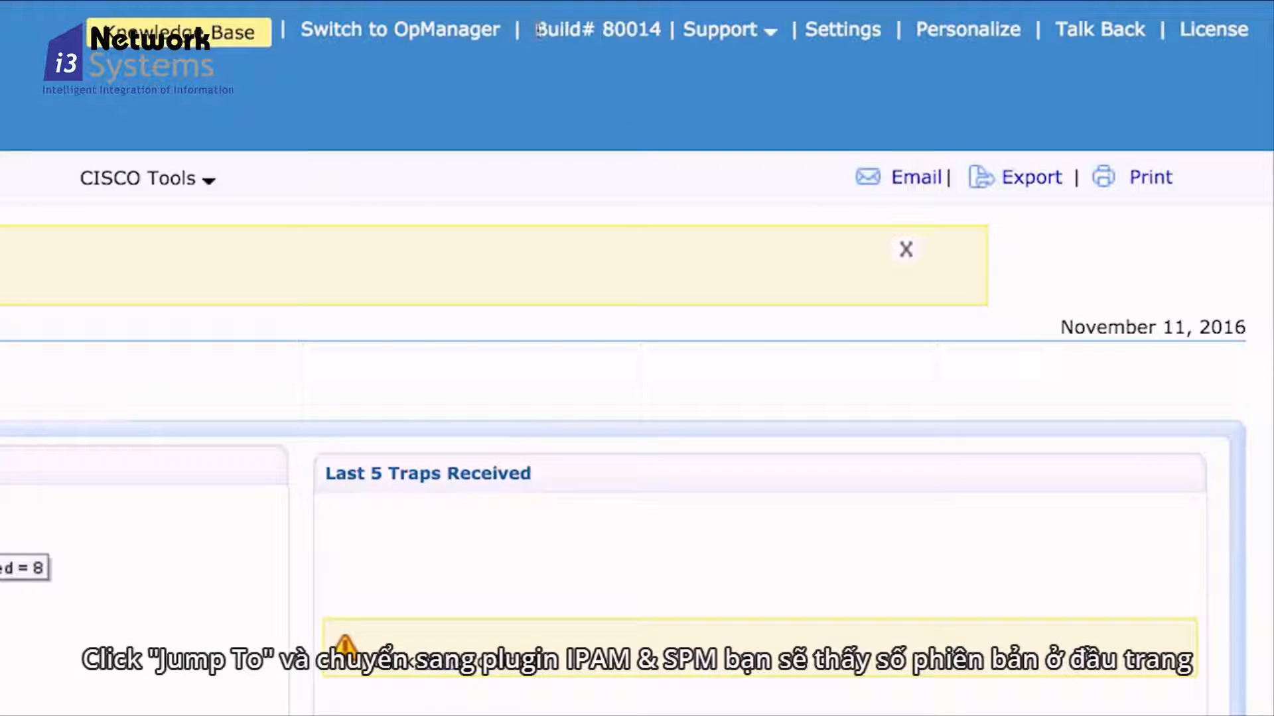
pyautogui.moveTo(536, 29); pyautogui.dragTo(666, 29)
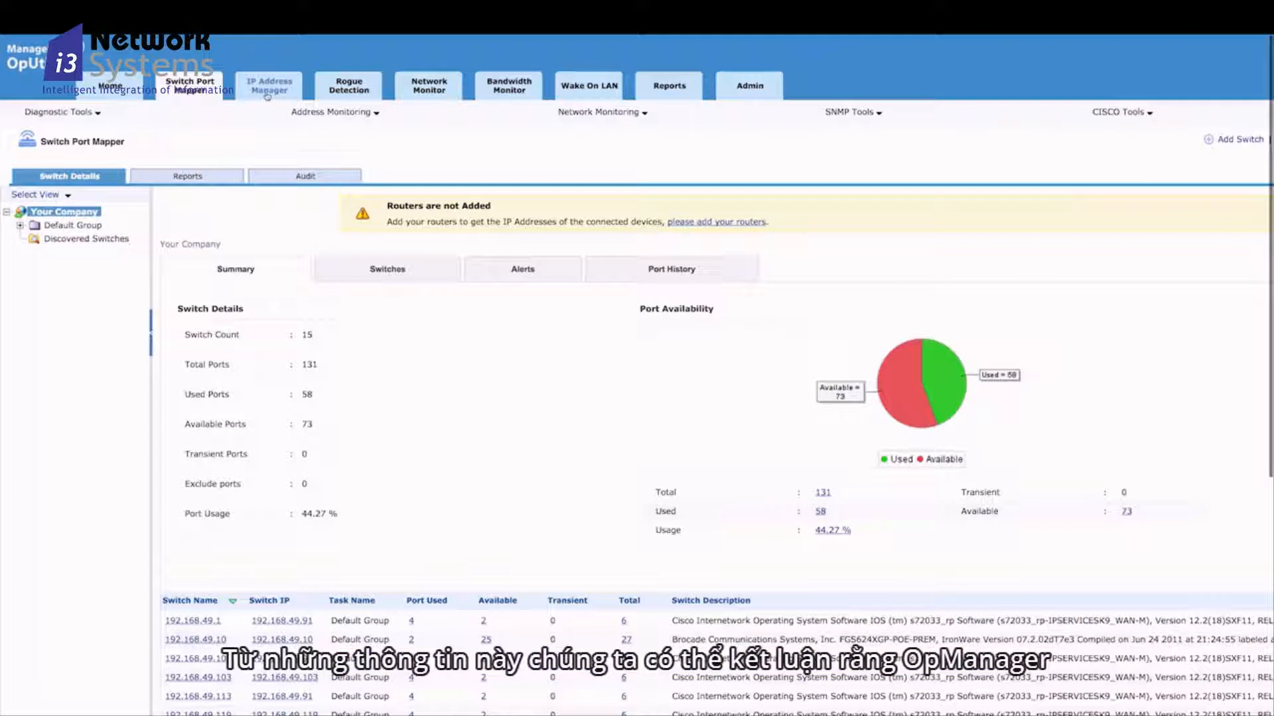
pyautogui.click(268, 93)
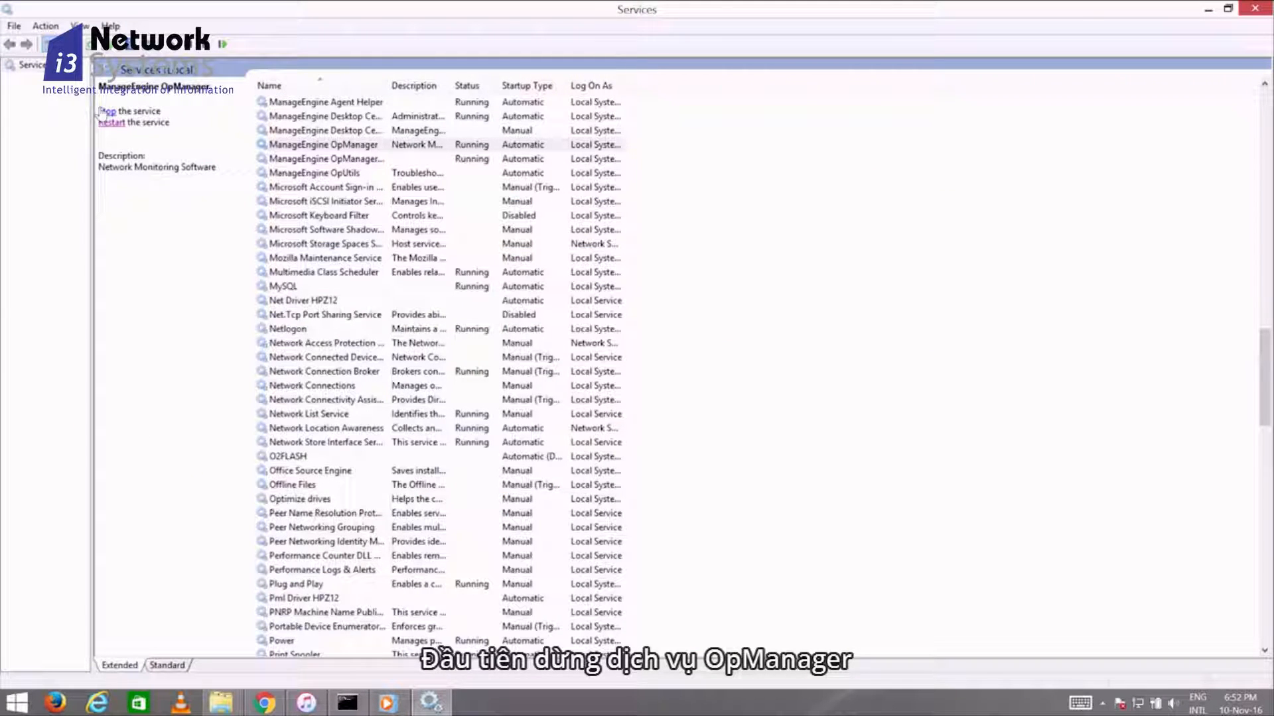
# Stop the ManageEngine OpManager service in Windows Services.
pyautogui.click(106, 111)
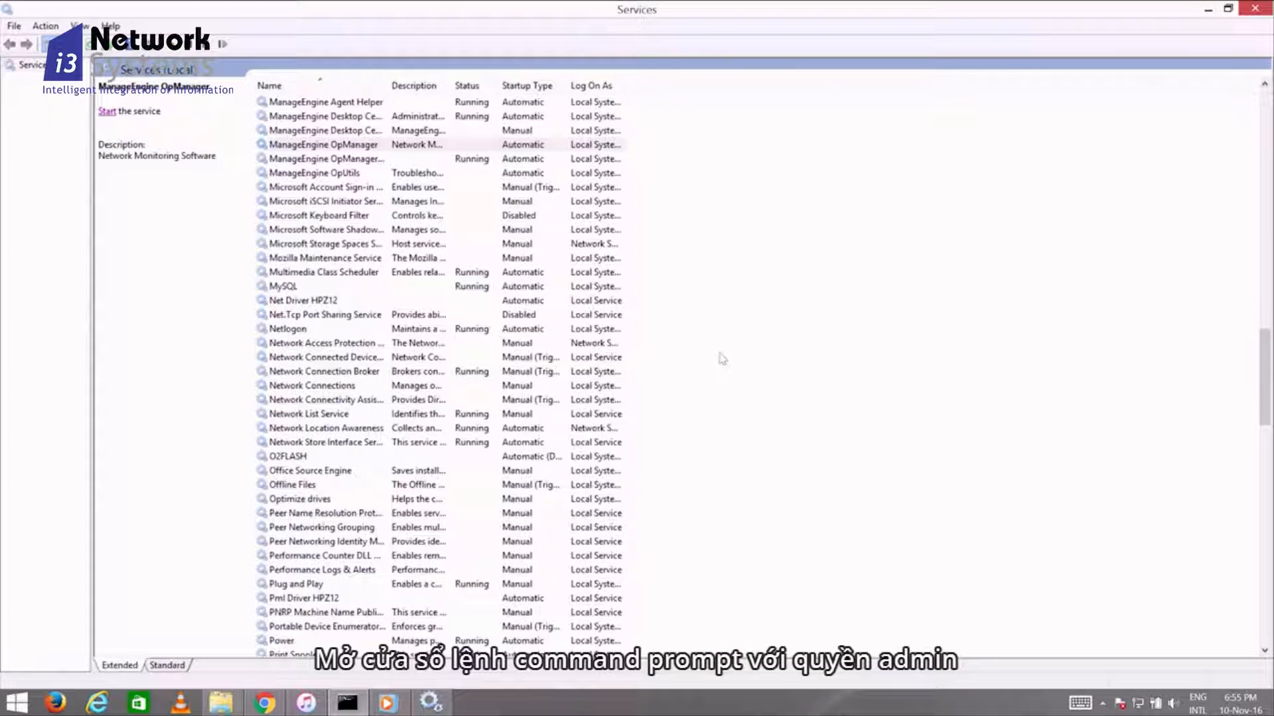
# Open a command prompt and change to the folder D:\ManageEngine\OpManager\bin\backup.
pyautogui.press('super+r')
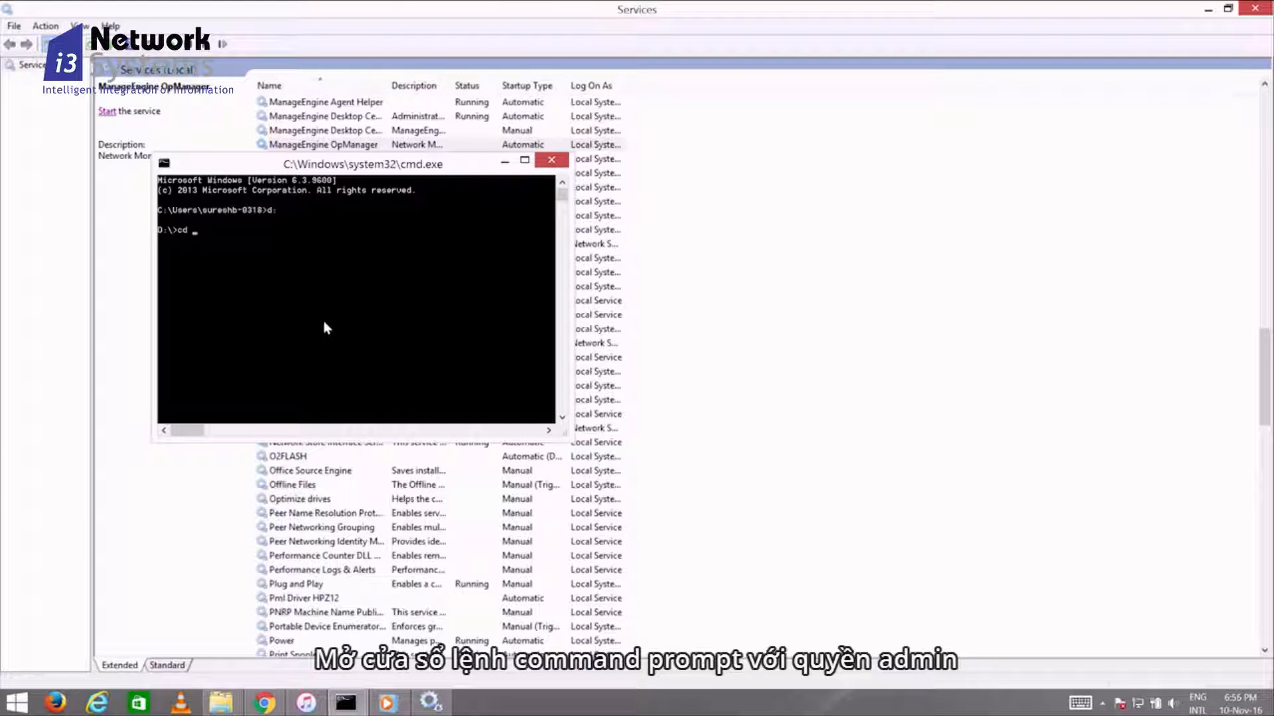
pyautogui.write('ManageEngine\\')
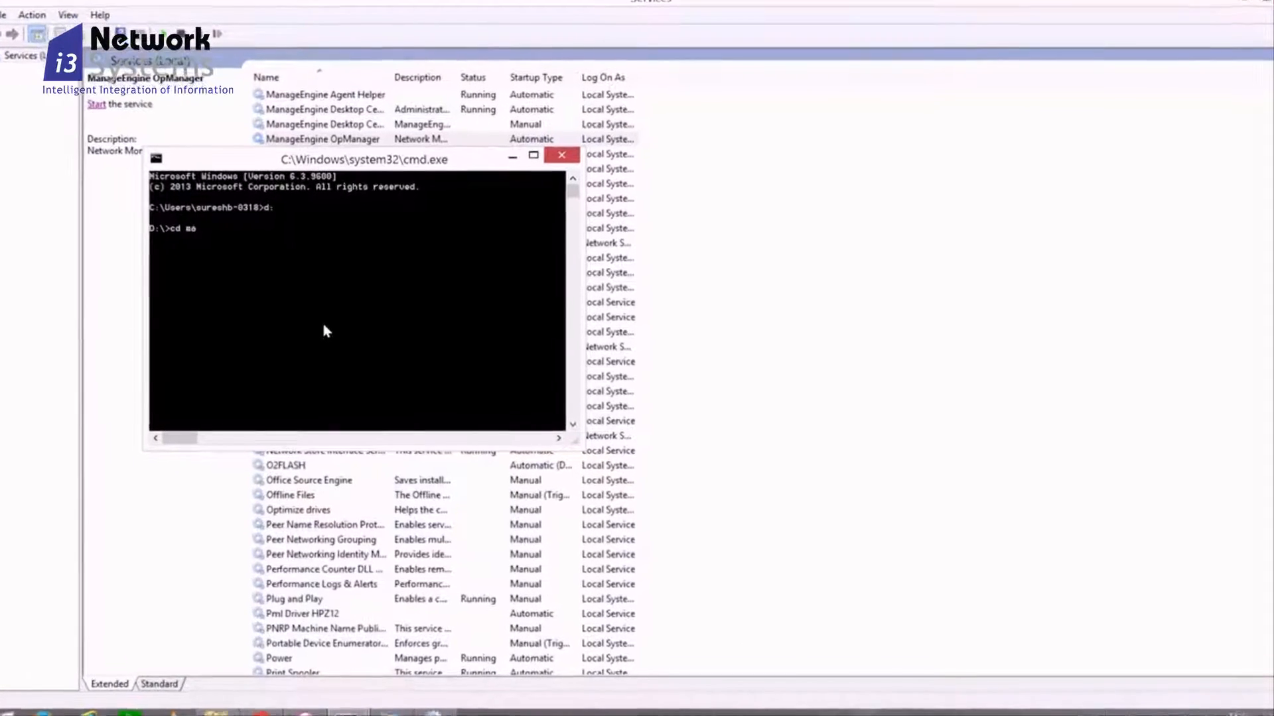
pyautogui.write('OpManager\\bin')
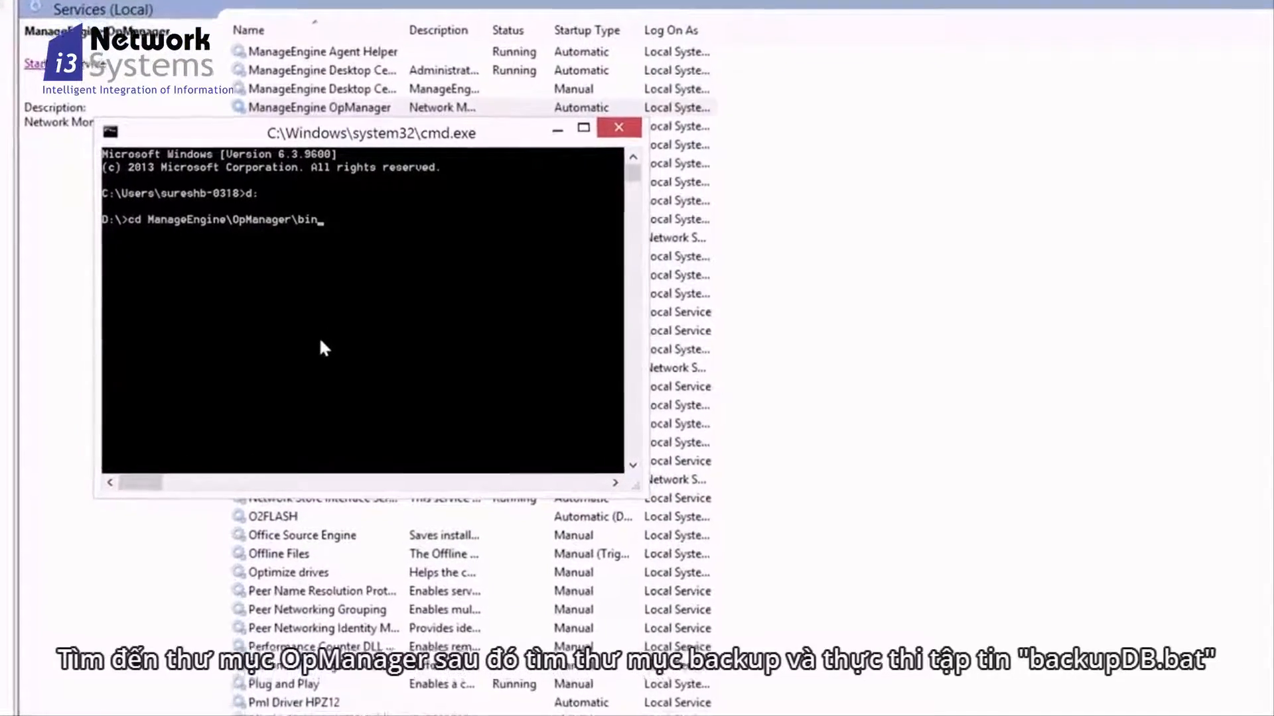
pyautogui.write('\\backup')
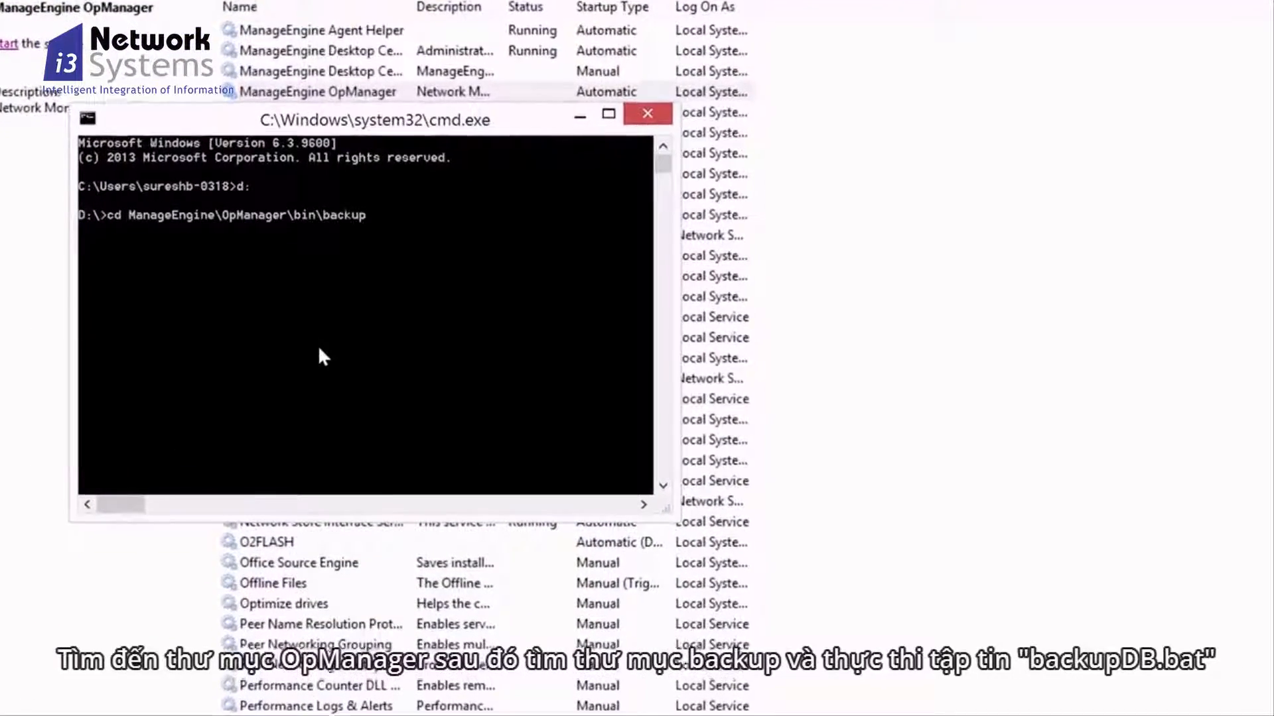
pyautogui.press('Return')
# Run BackupDB.bat to back up the OpManager database and move up one folder with cd..
pyautogui.write('back')
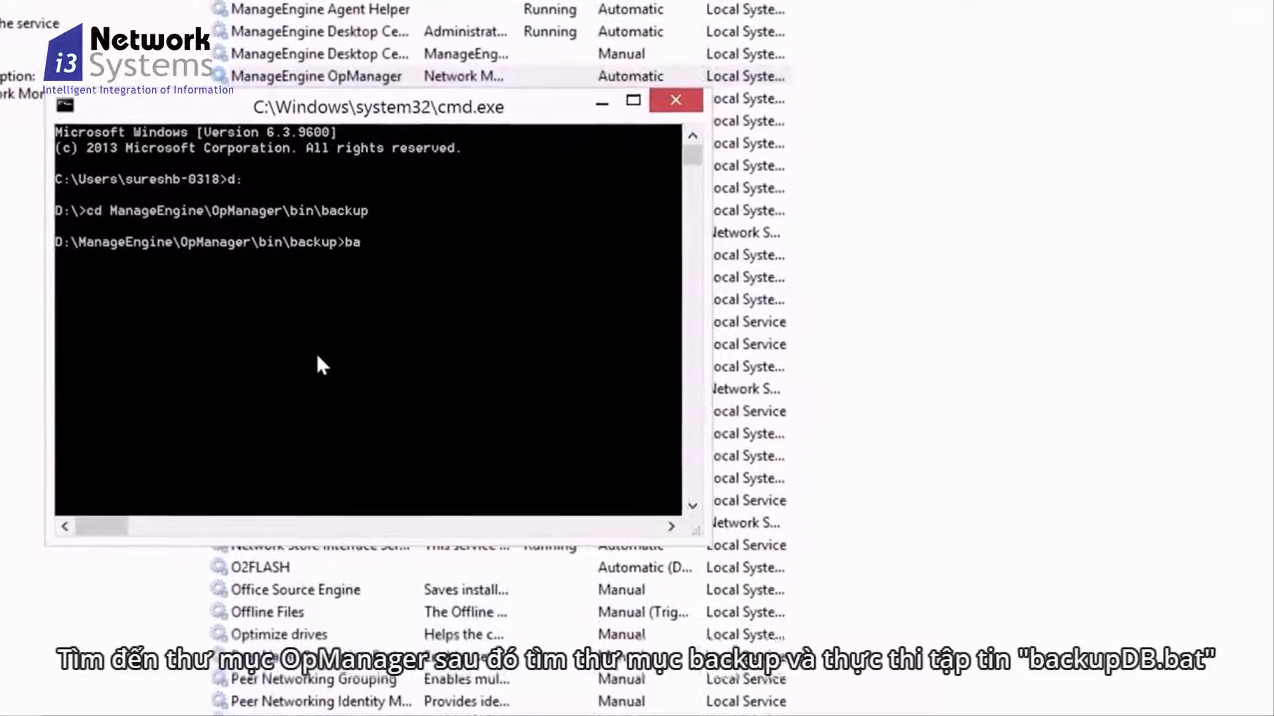
pyautogui.press('Tab')
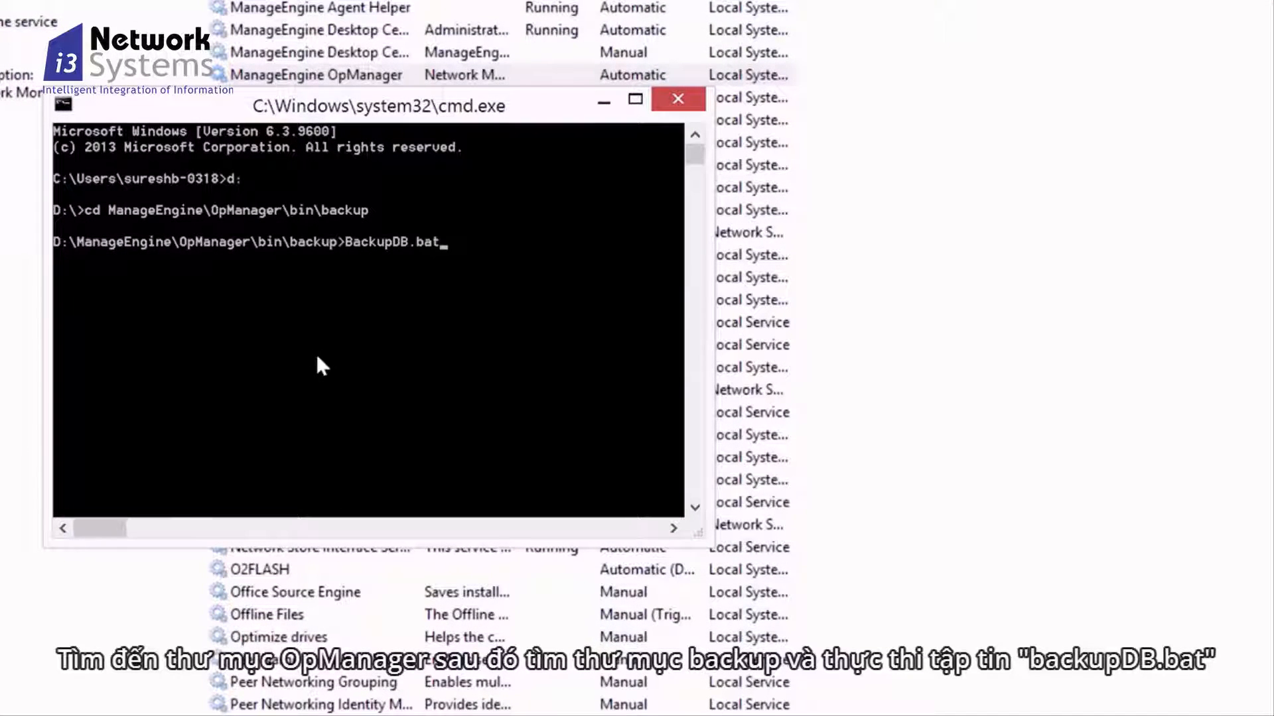
pyautogui.press('Return')
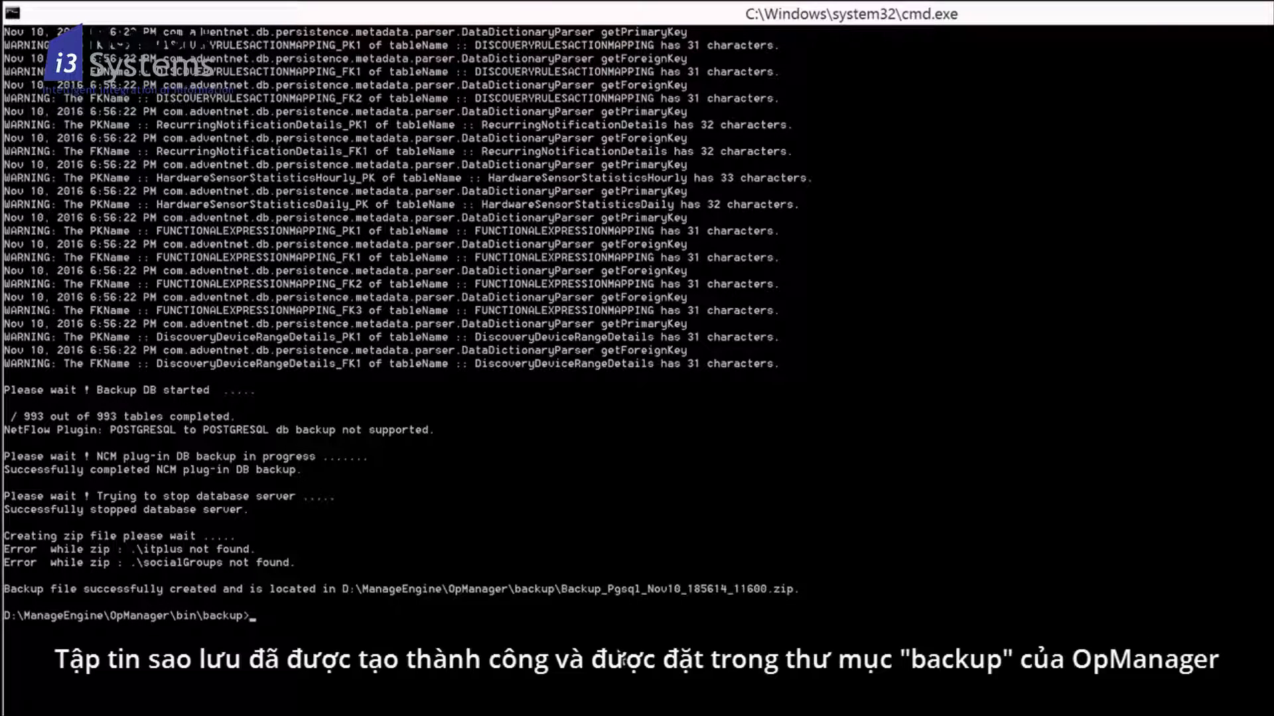
pyautogui.write('cd..')
pyautogui.press('Return')
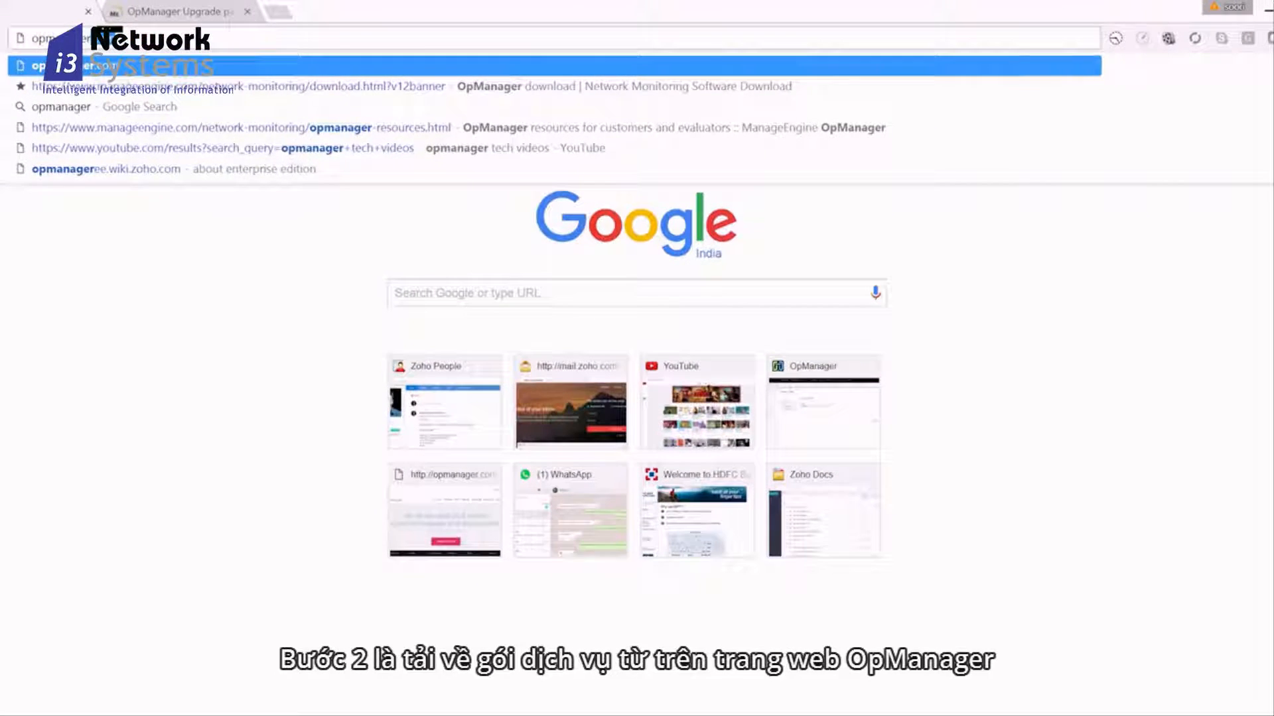
# Switch to Chrome, open opmanager.com and download the 12.2 PPM service pack for the 11600 build.
pyautogui.press('Return')
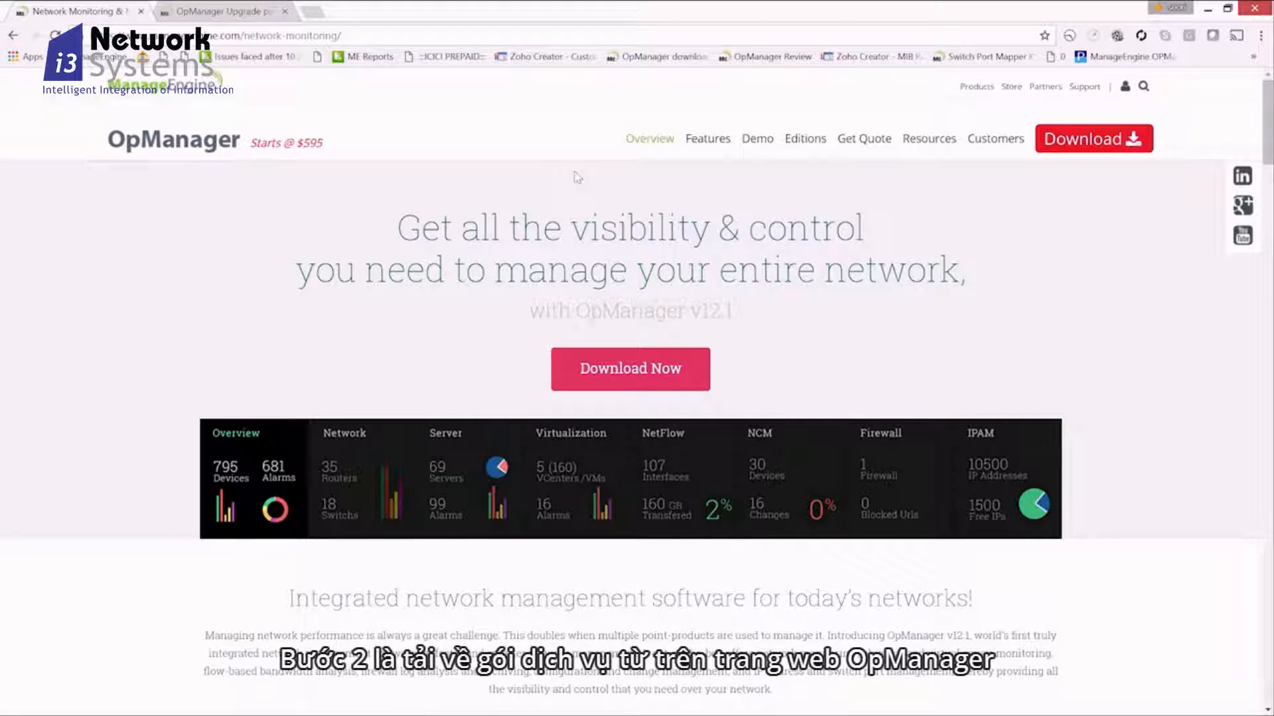
pyautogui.click(697, 383)
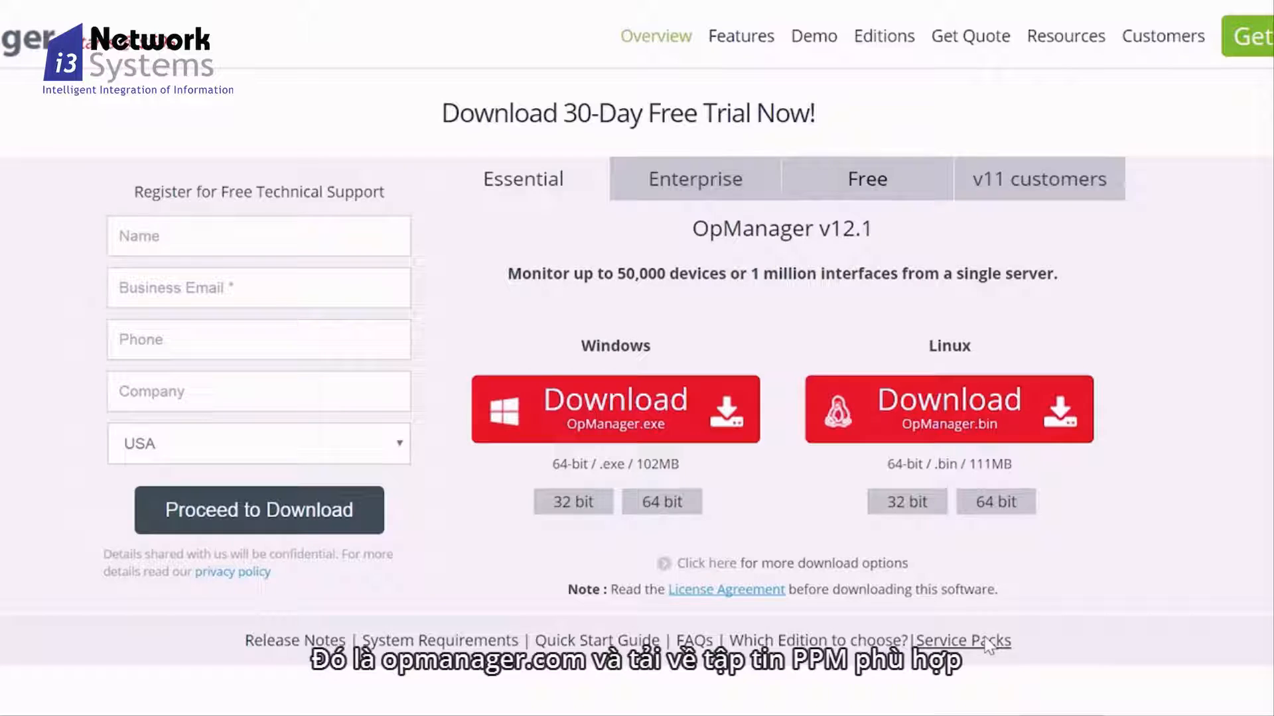
pyautogui.click(987, 642)
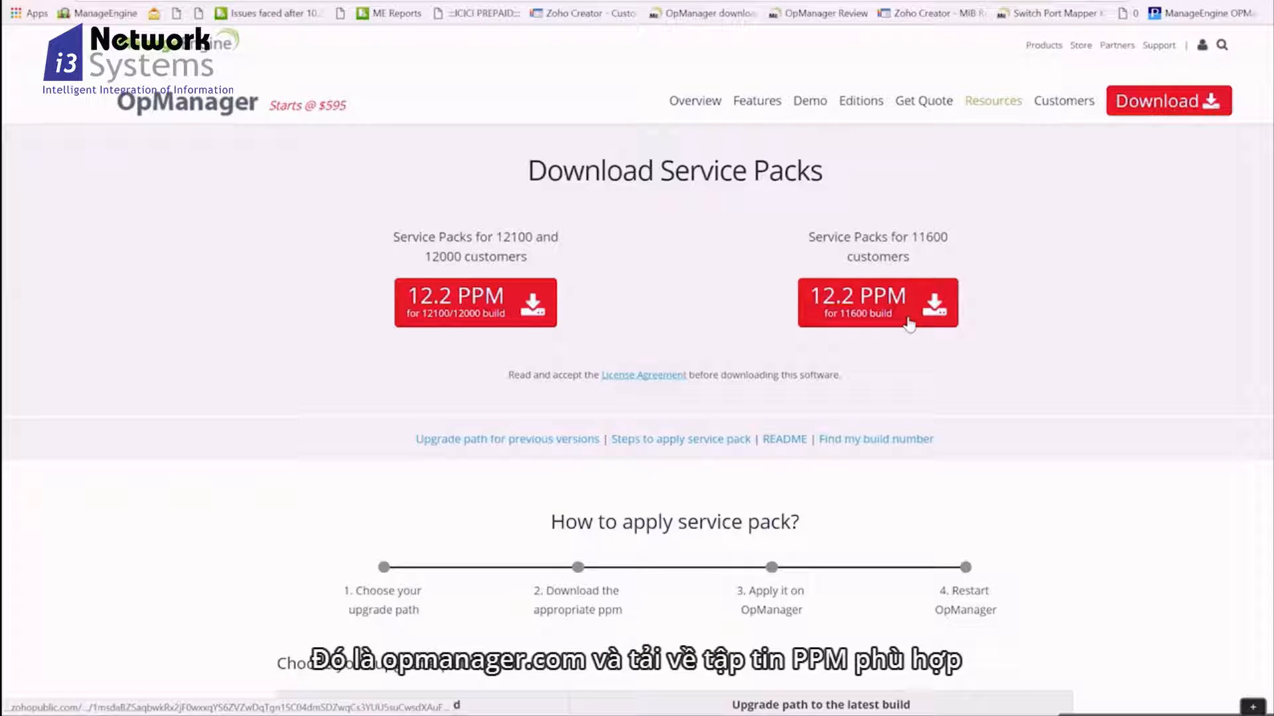
pyautogui.click(909, 323)
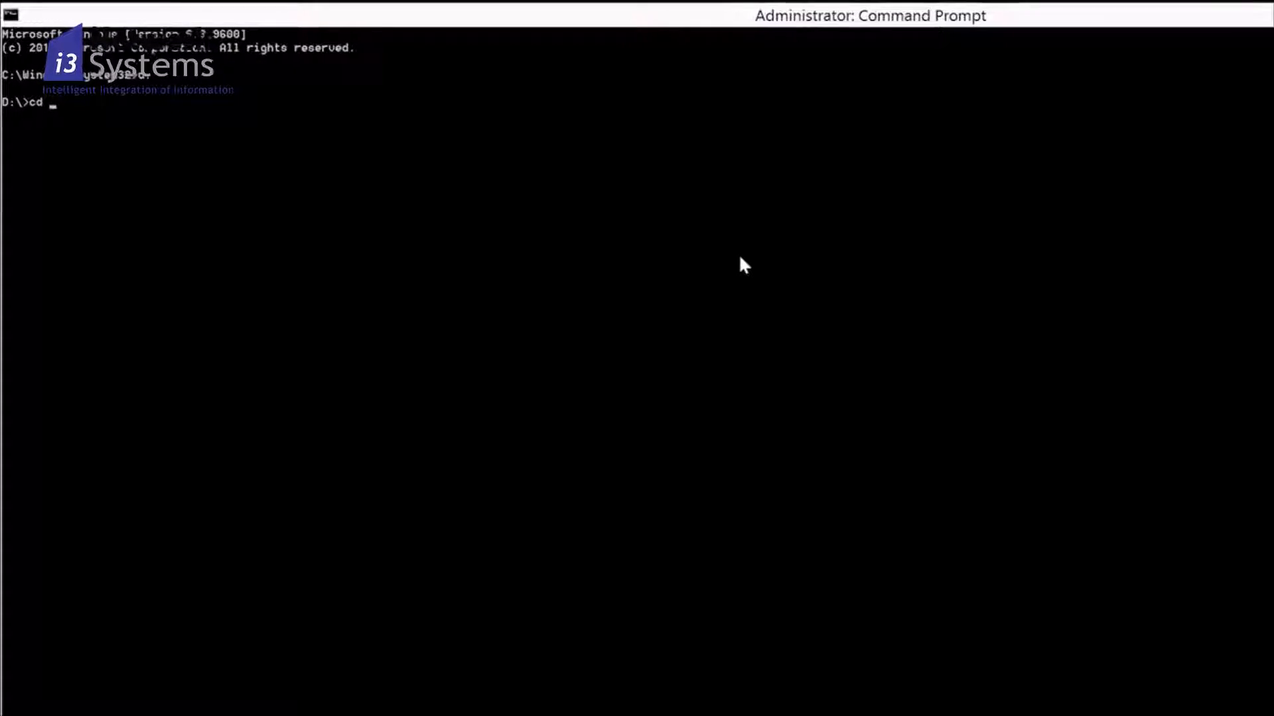
# Change the command prompt's directory to D:\ManageEngine\OpManager\bin.
pyautogui.press('Tab')
pyautogui.write('\\op')
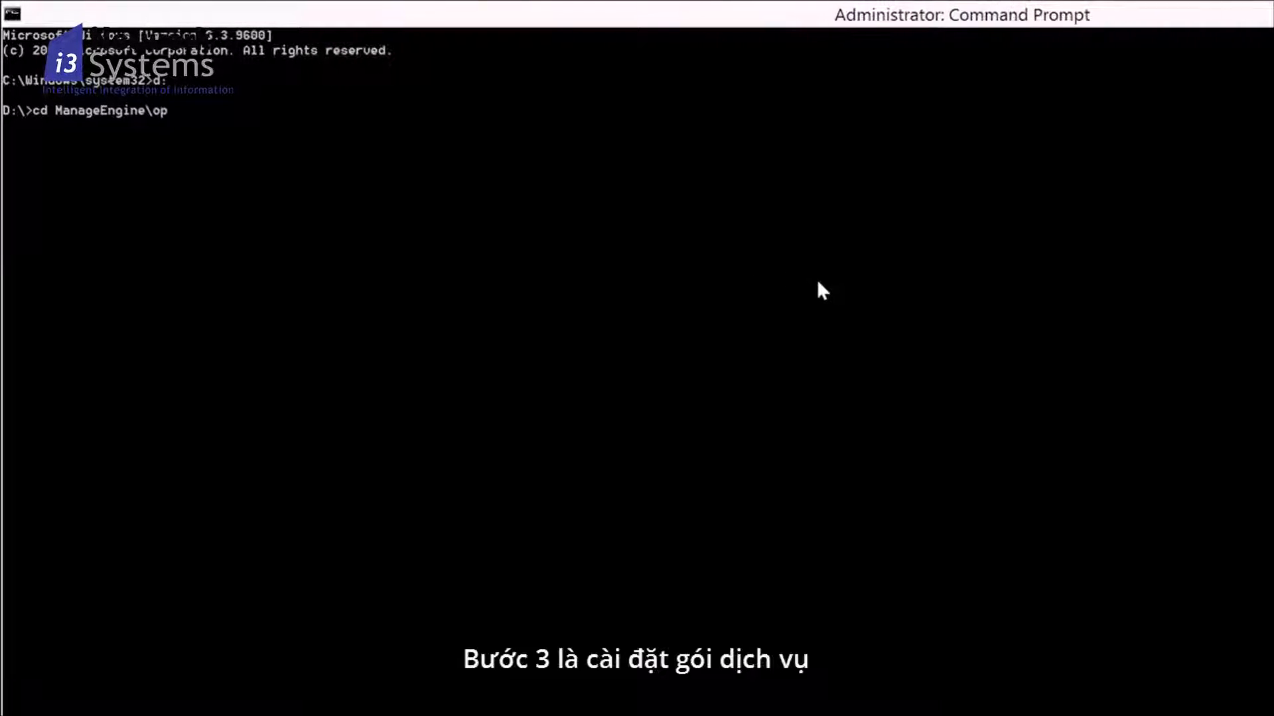
pyautogui.press('Tab')
pyautogui.write('\\b')
pyautogui.press('Tab')
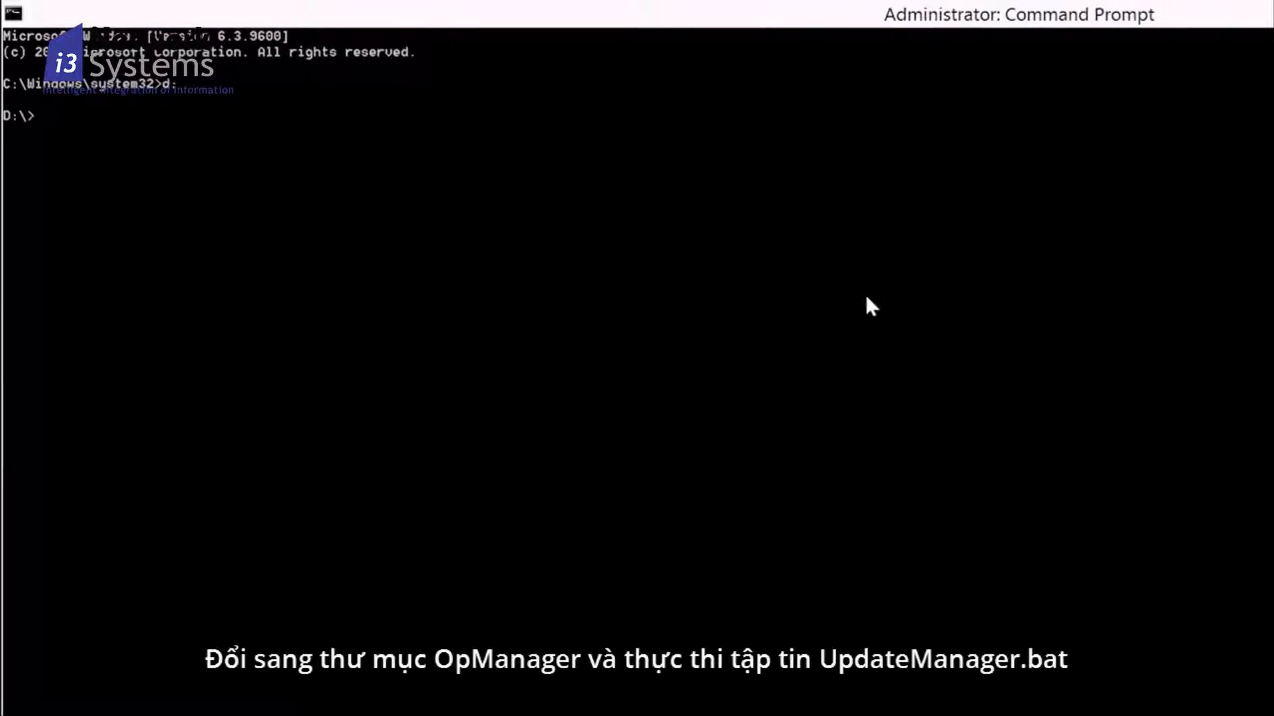
pyautogui.press('Tab')
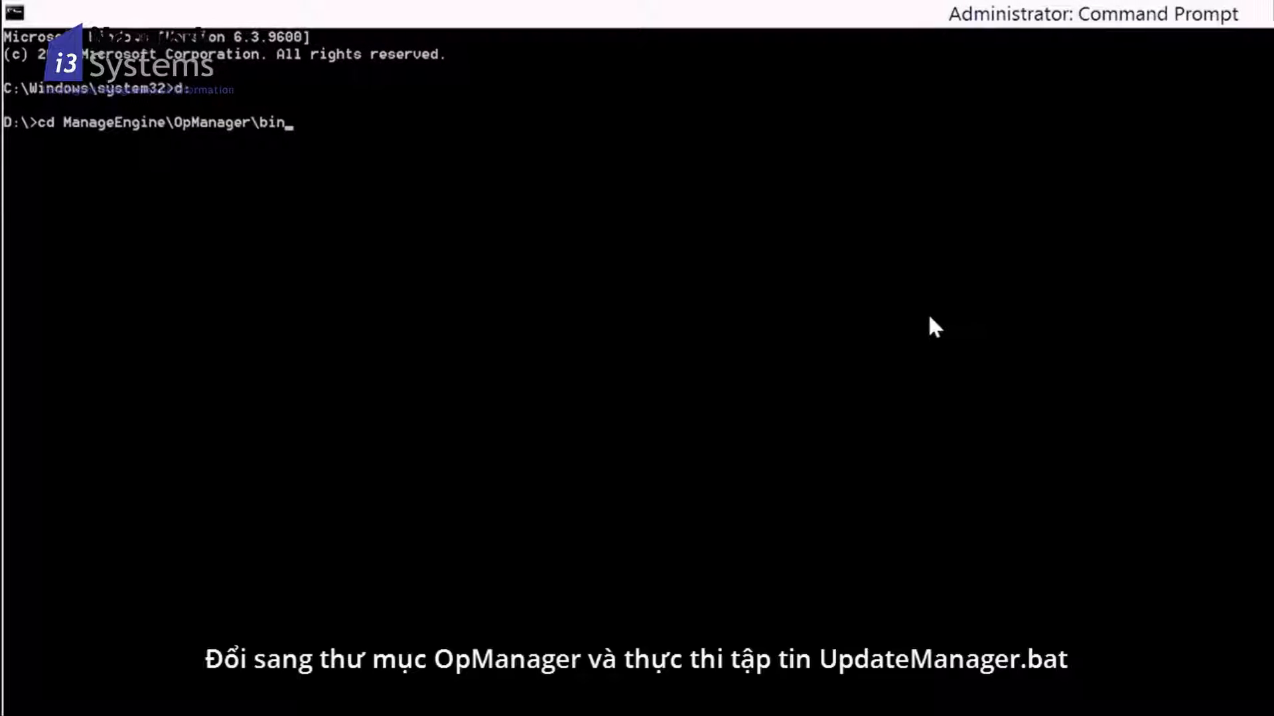
pyautogui.press('Return')
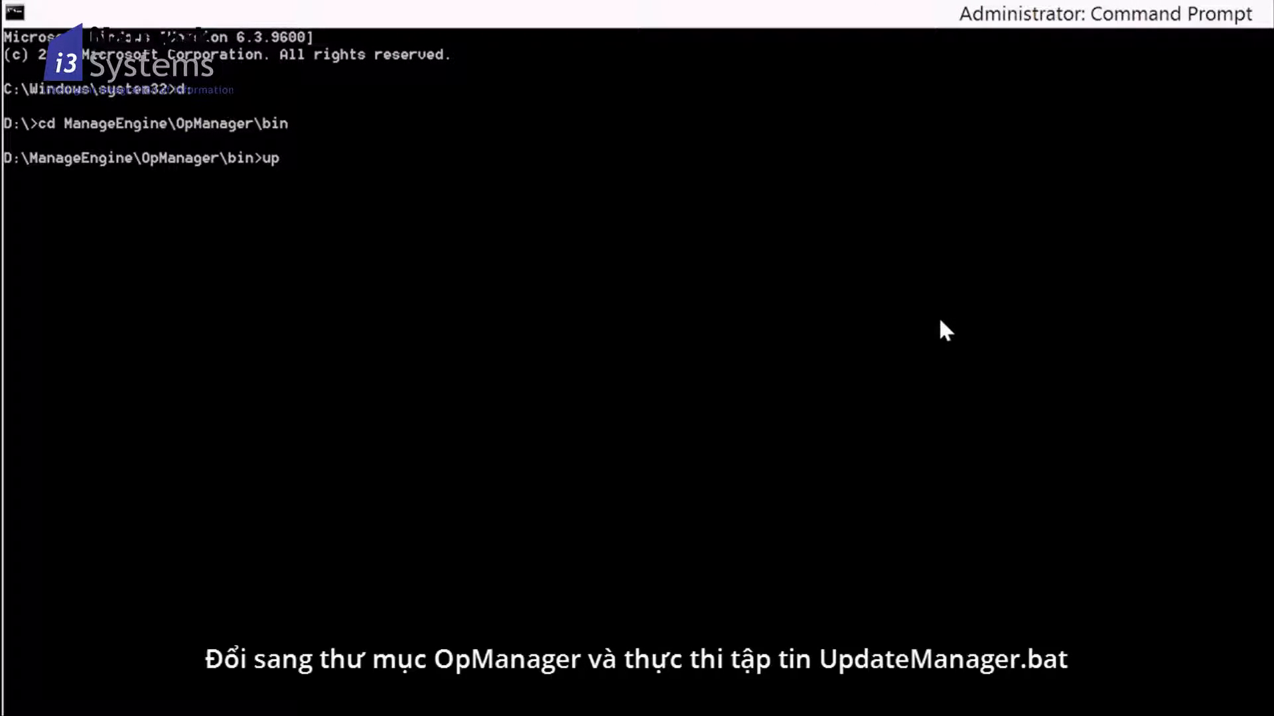
# Run UpdateManager.bat from the bin folder to open Update Manager.
pyautogui.write('updat')
pyautogui.press('Tab')
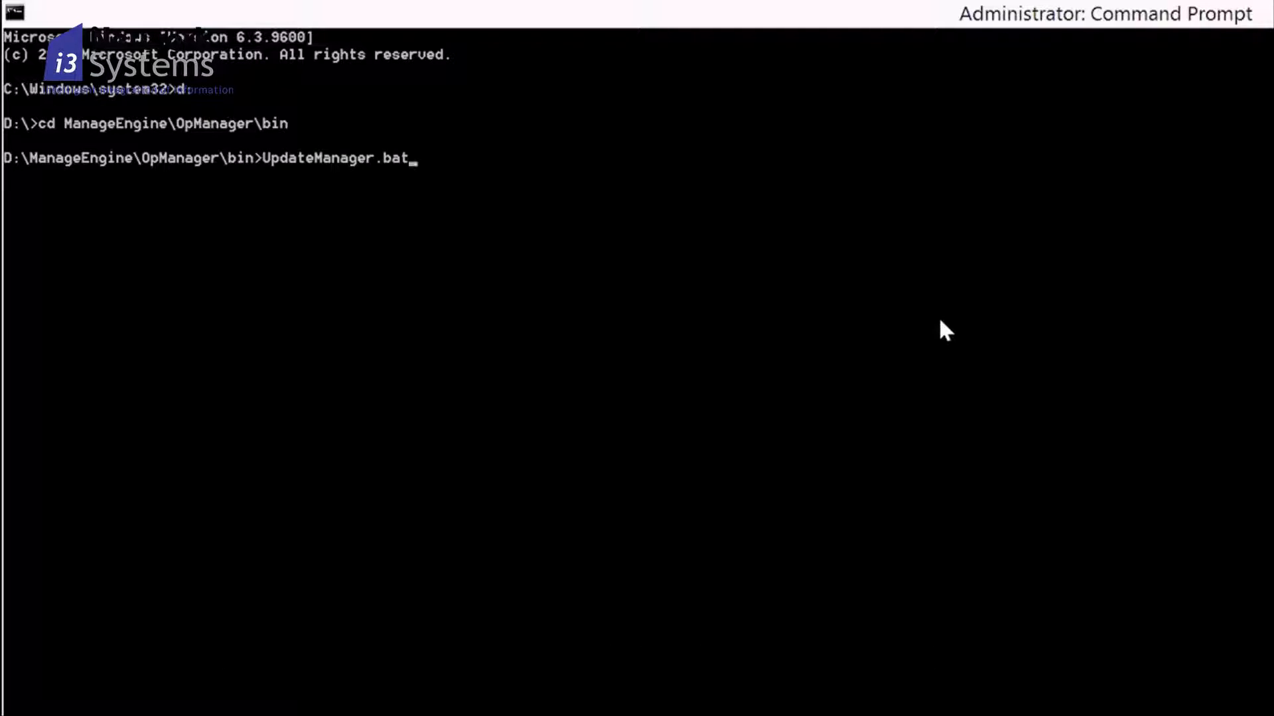
pyautogui.press('Return')
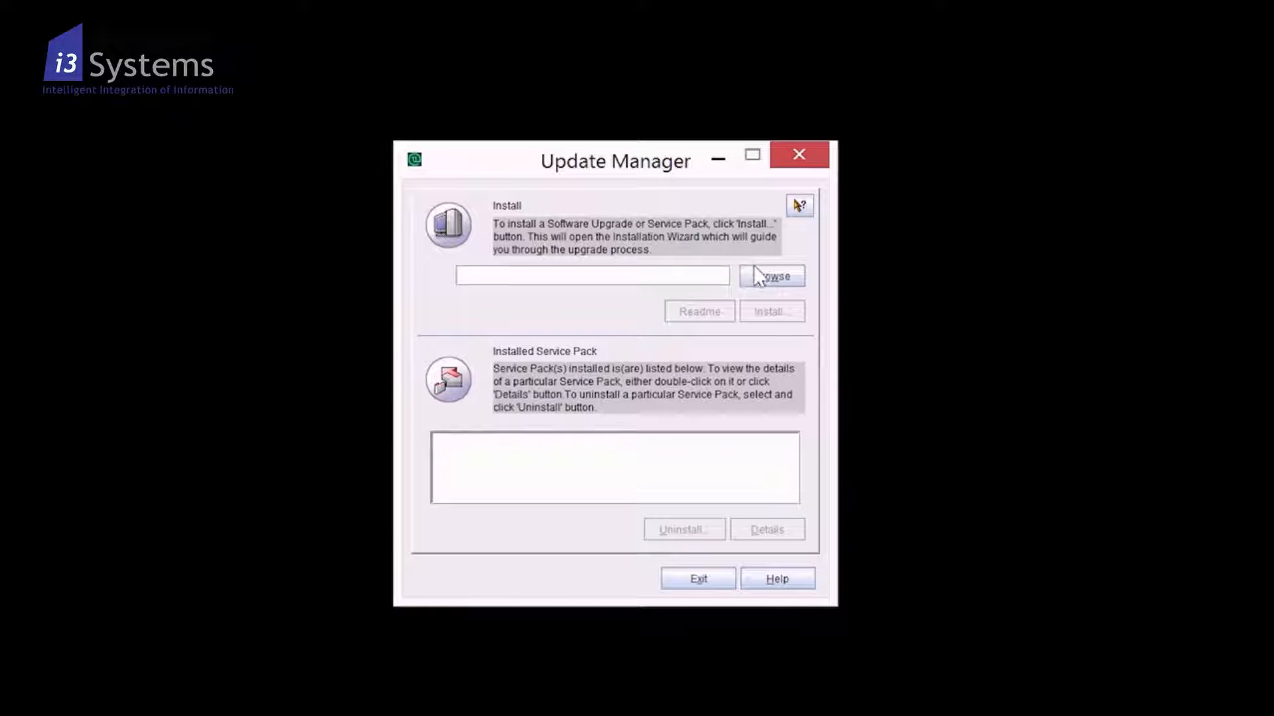
# Browse to the Downloads folder and choose AdventNet_ManageEngine_OpManager_Windows_64Bit_12_0_SP-2_0_0 (1).ppm as the service pack to install.
pyautogui.click(756, 272)
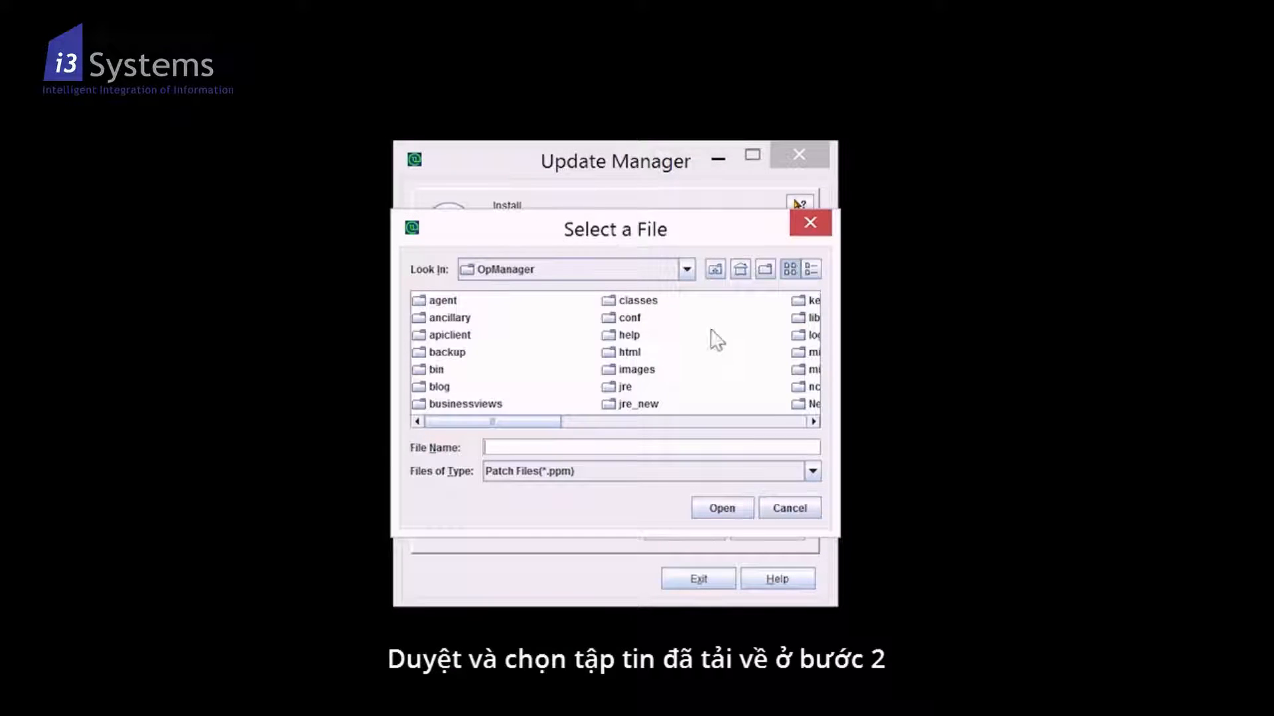
pyautogui.click(740, 269)
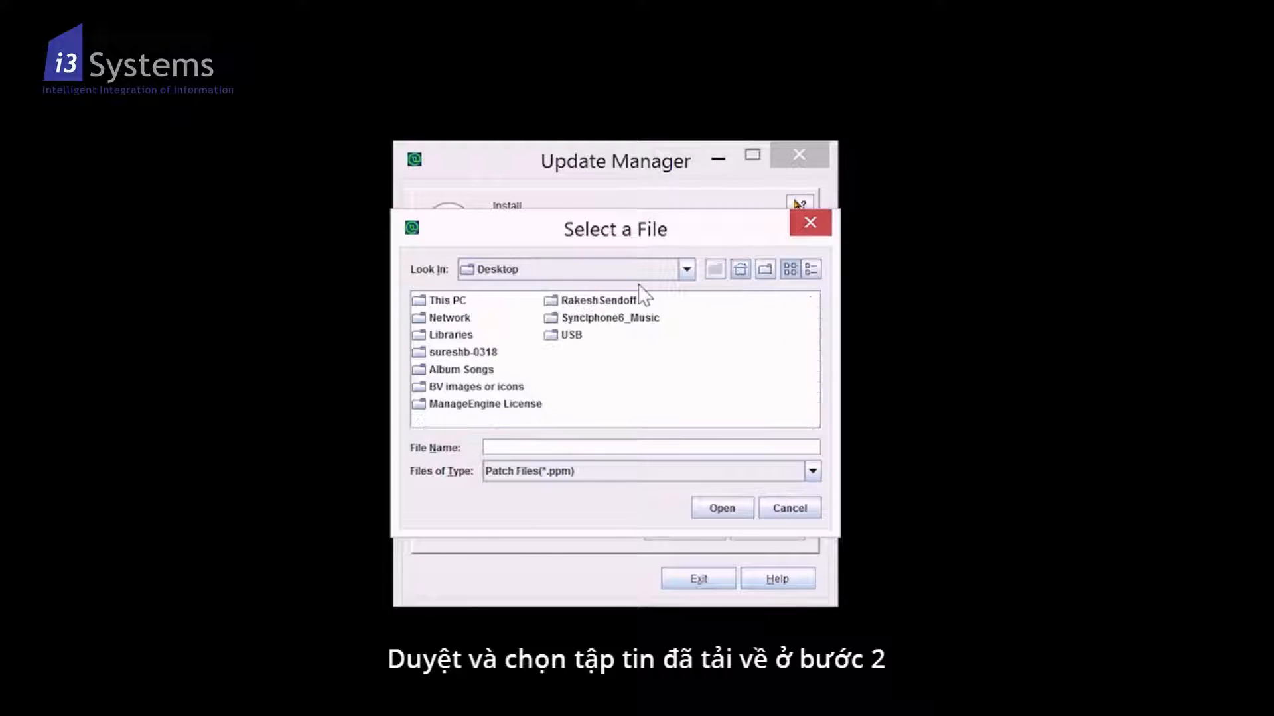
pyautogui.click(467, 353)
pyautogui.doubleClick(467, 353)
pyautogui.click(441, 351)
pyautogui.doubleClick(441, 350)
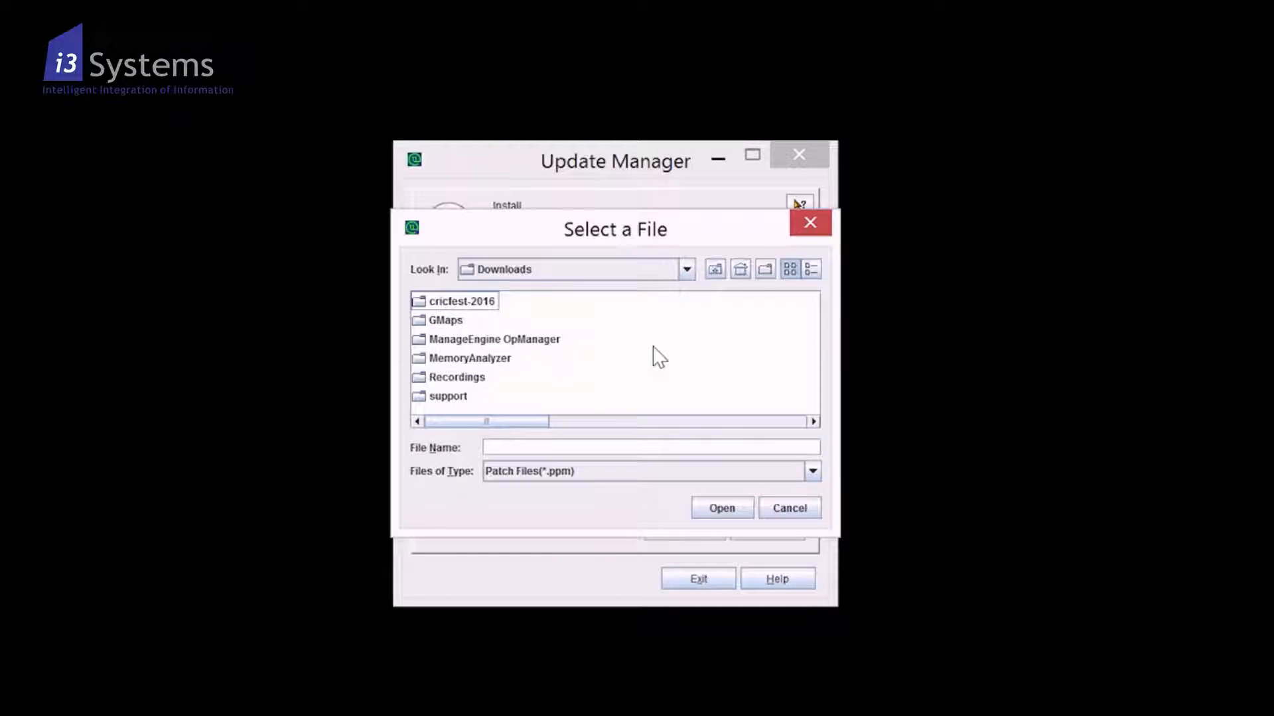
pyautogui.press('Right')
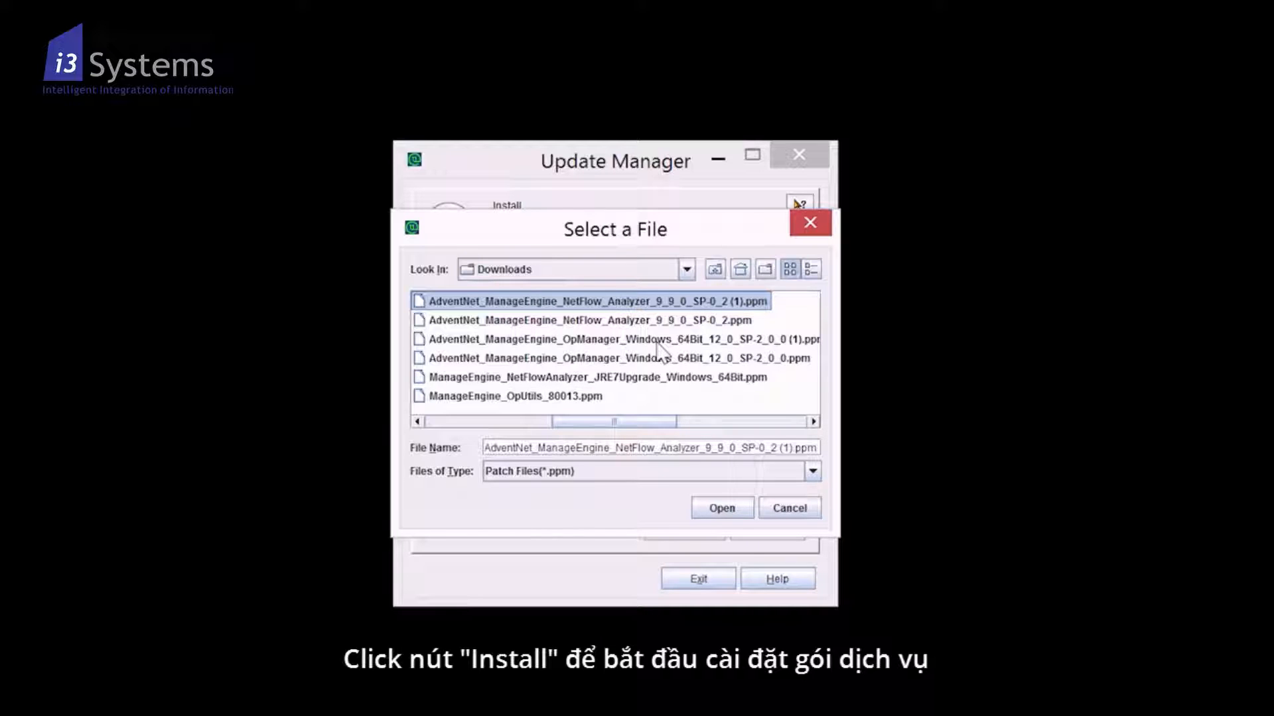
pyautogui.click(658, 340)
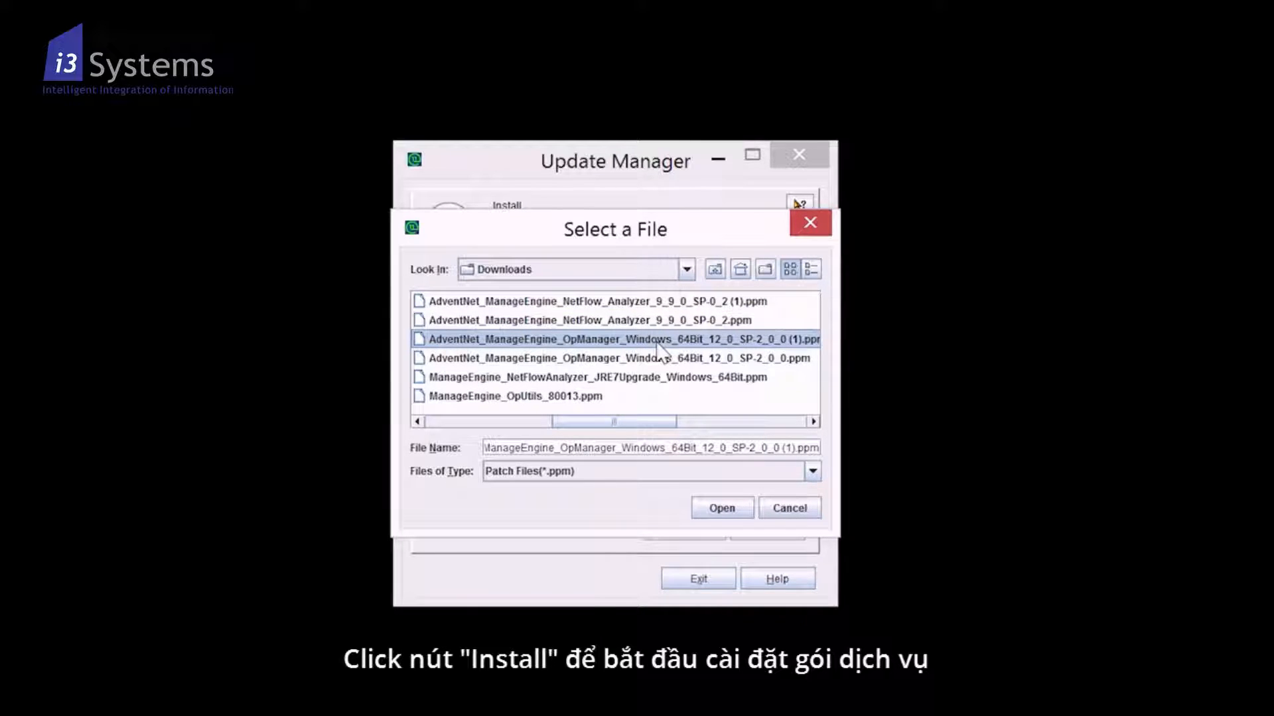
pyautogui.click(714, 506)
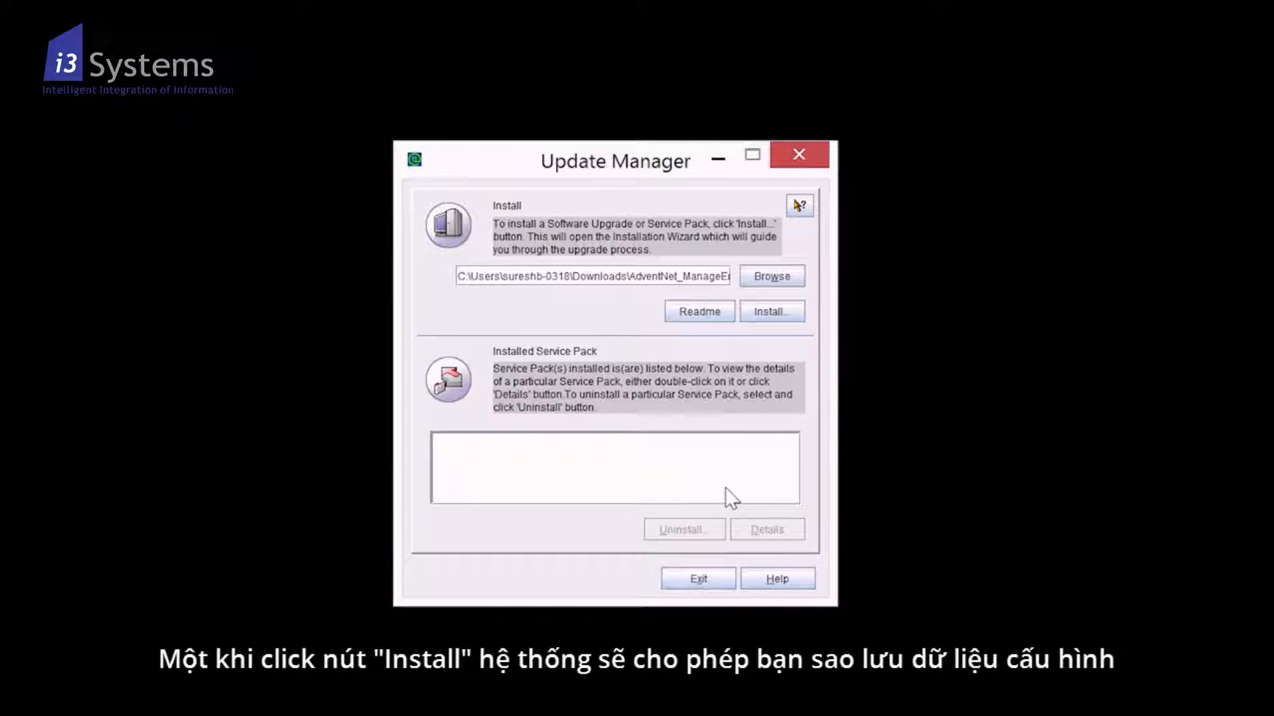
# Install the selected service pack and agree to take the config backup during the upgrade.
pyautogui.click(774, 316)
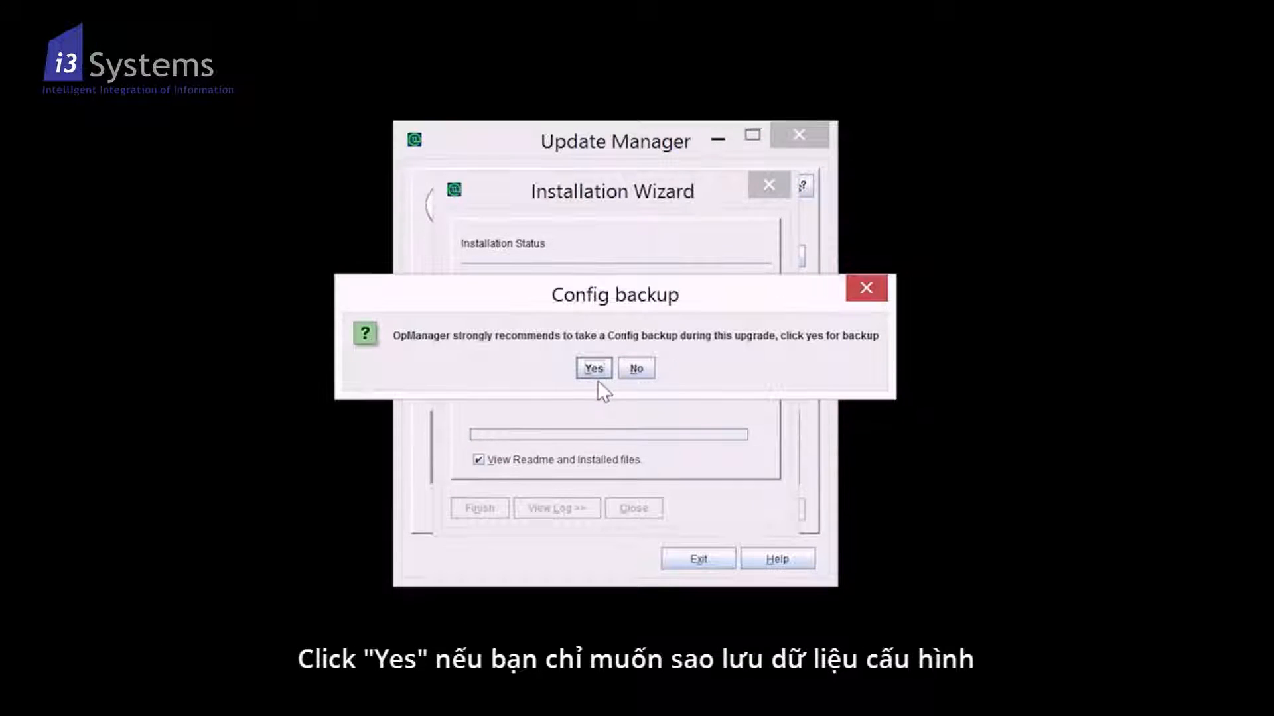
pyautogui.click(598, 373)
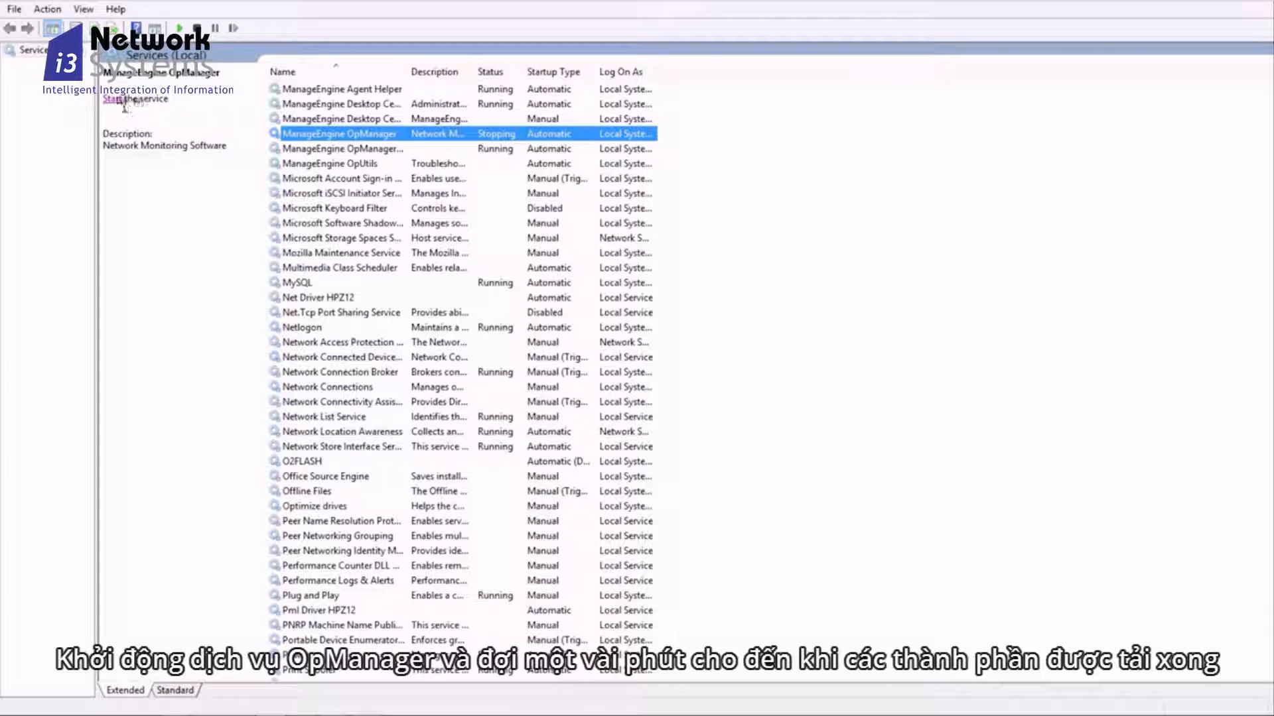
# Start the ManageEngine OpManager service in Windows Services and log in to the OpManager web client with the saved admin credentials.
pyautogui.click(112, 101)
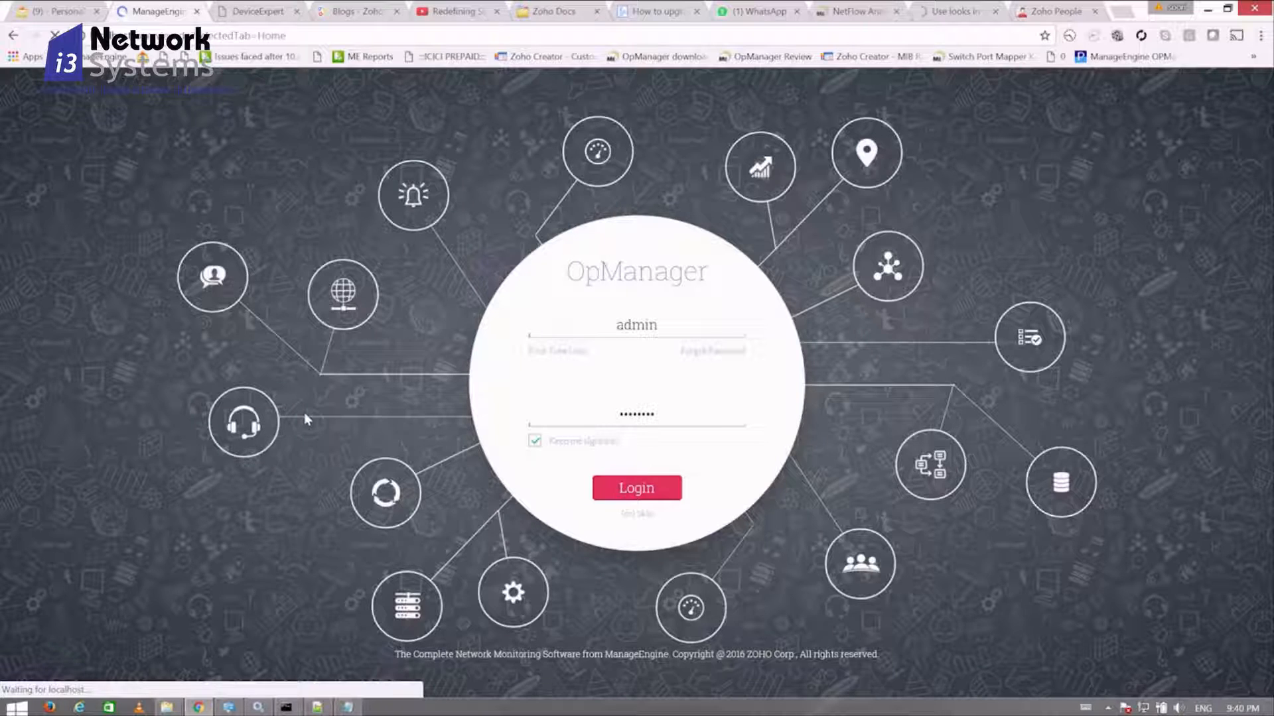
pyautogui.click(649, 479)
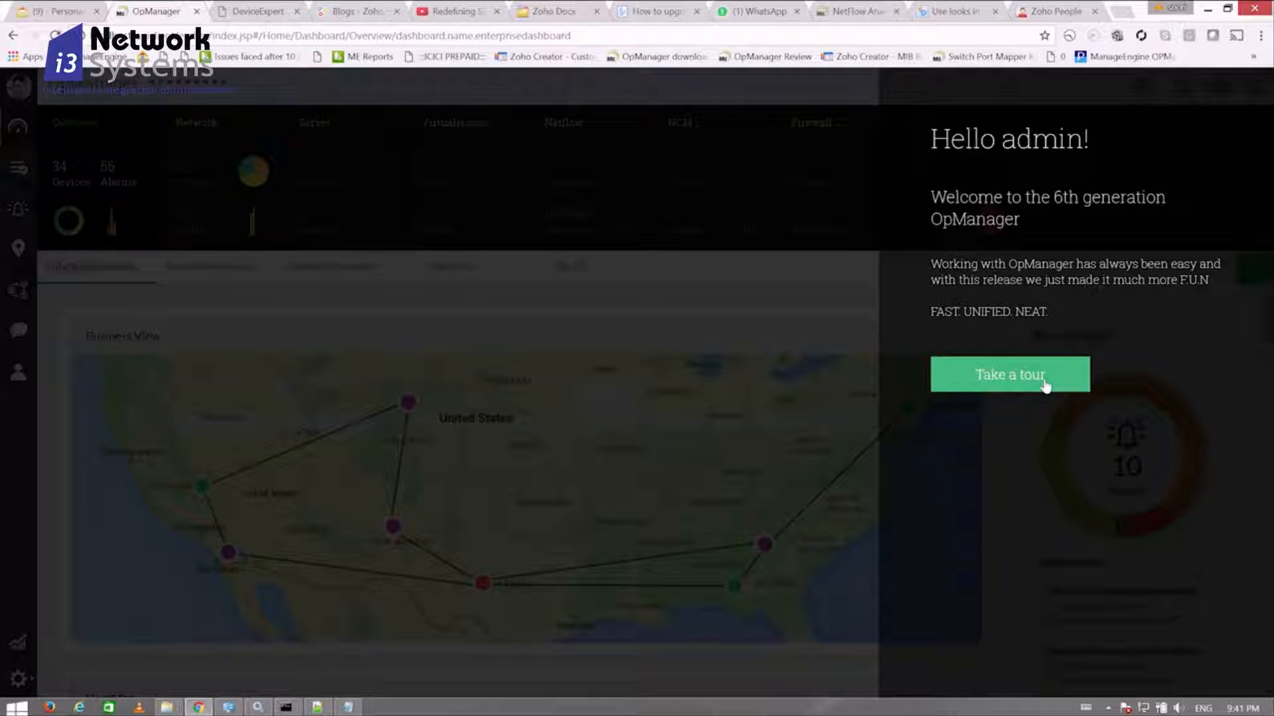
# Take the welcome tour of the new OpManager and acknowledge each tip until the tour ends.
pyautogui.click(1009, 375)
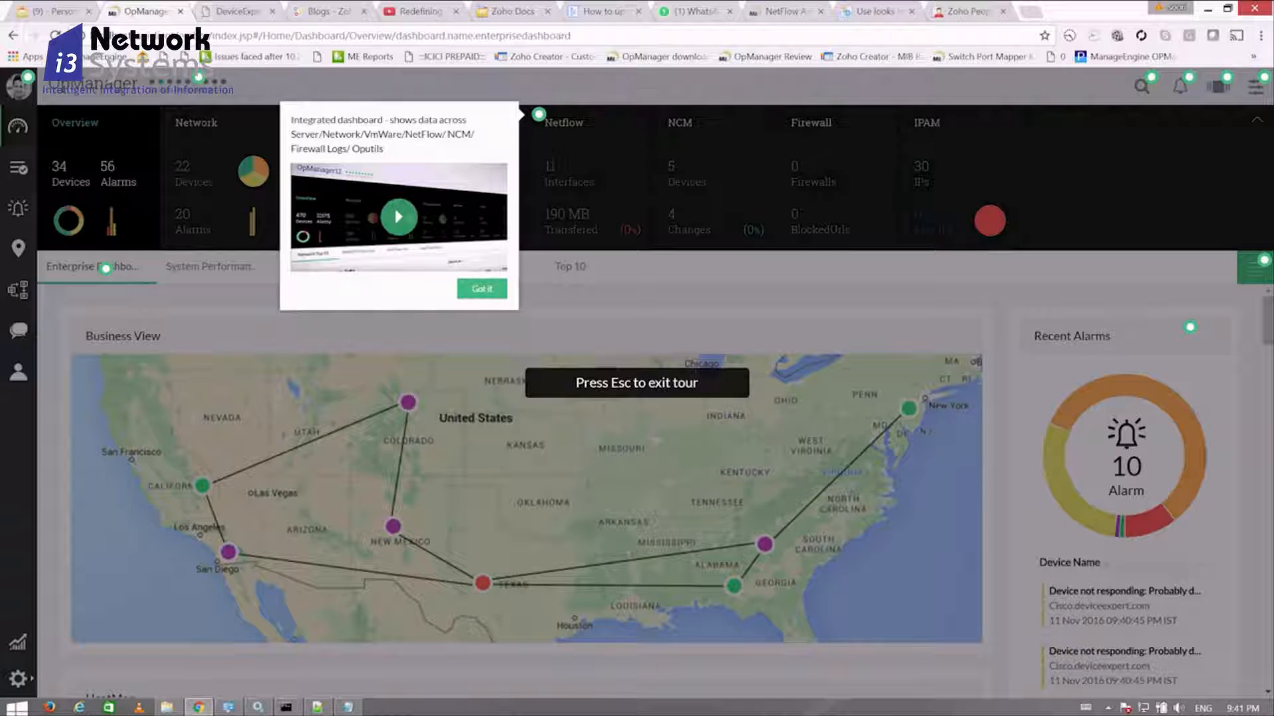
pyautogui.click(499, 293)
pyautogui.click(1204, 318)
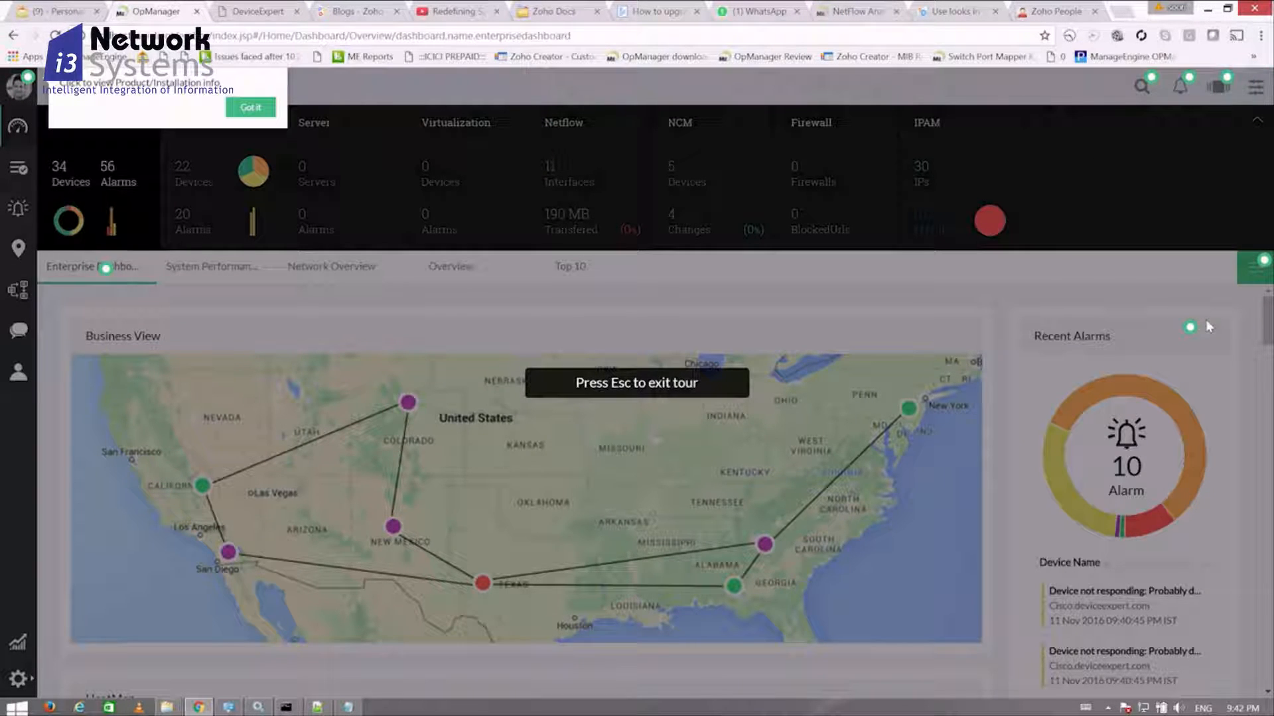
pyautogui.click(249, 108)
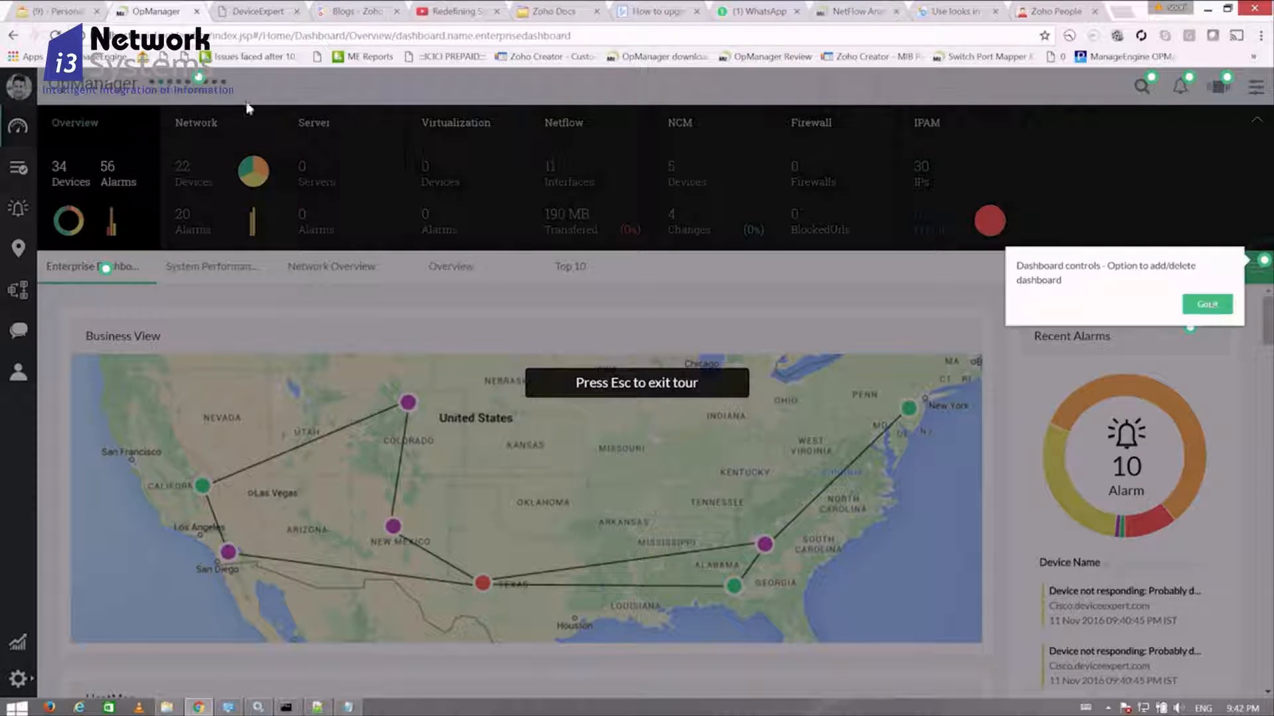
pyautogui.click(1208, 306)
pyautogui.click(325, 299)
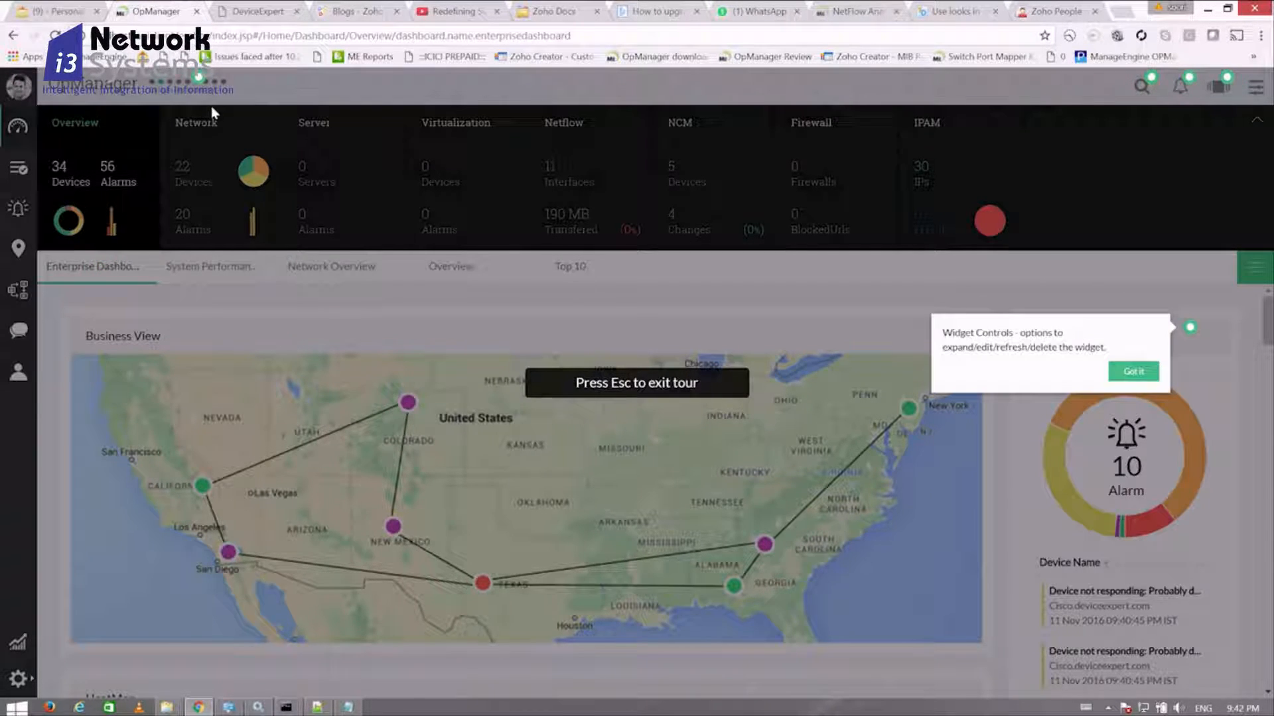
pyautogui.click(1132, 372)
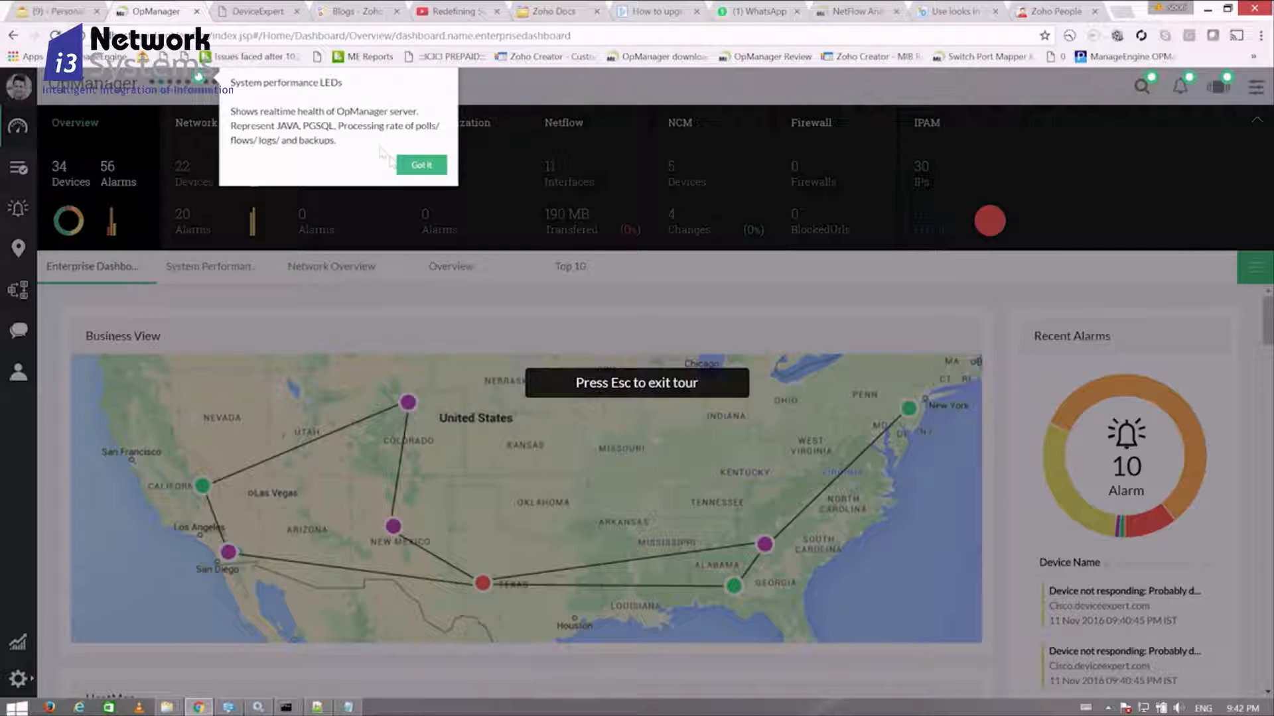
pyautogui.click(419, 169)
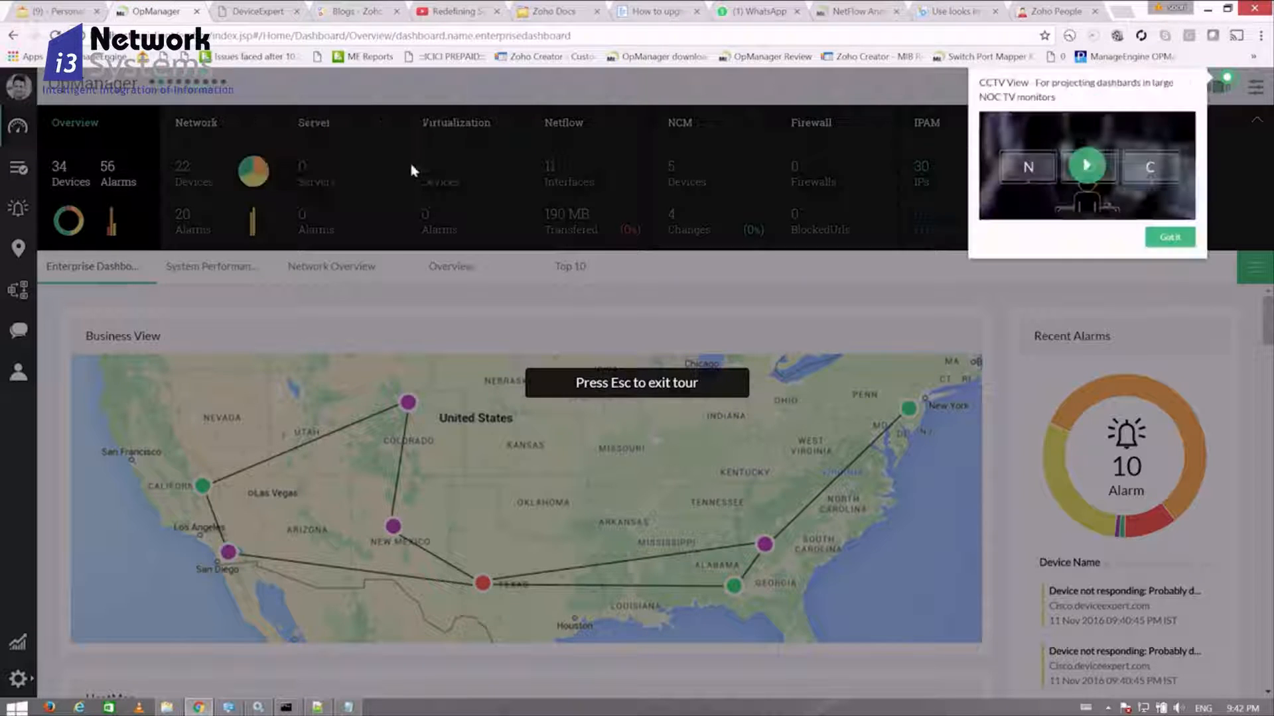
pyautogui.click(1171, 238)
pyautogui.click(1098, 123)
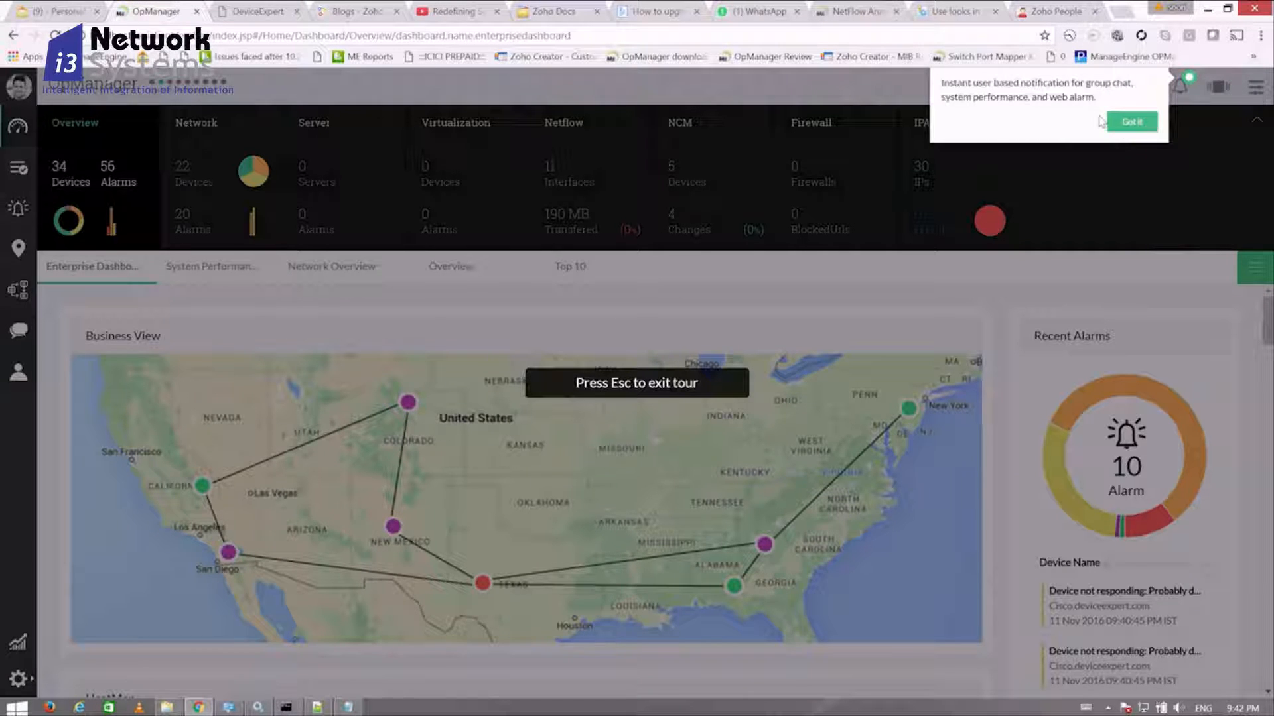
pyautogui.click(1134, 123)
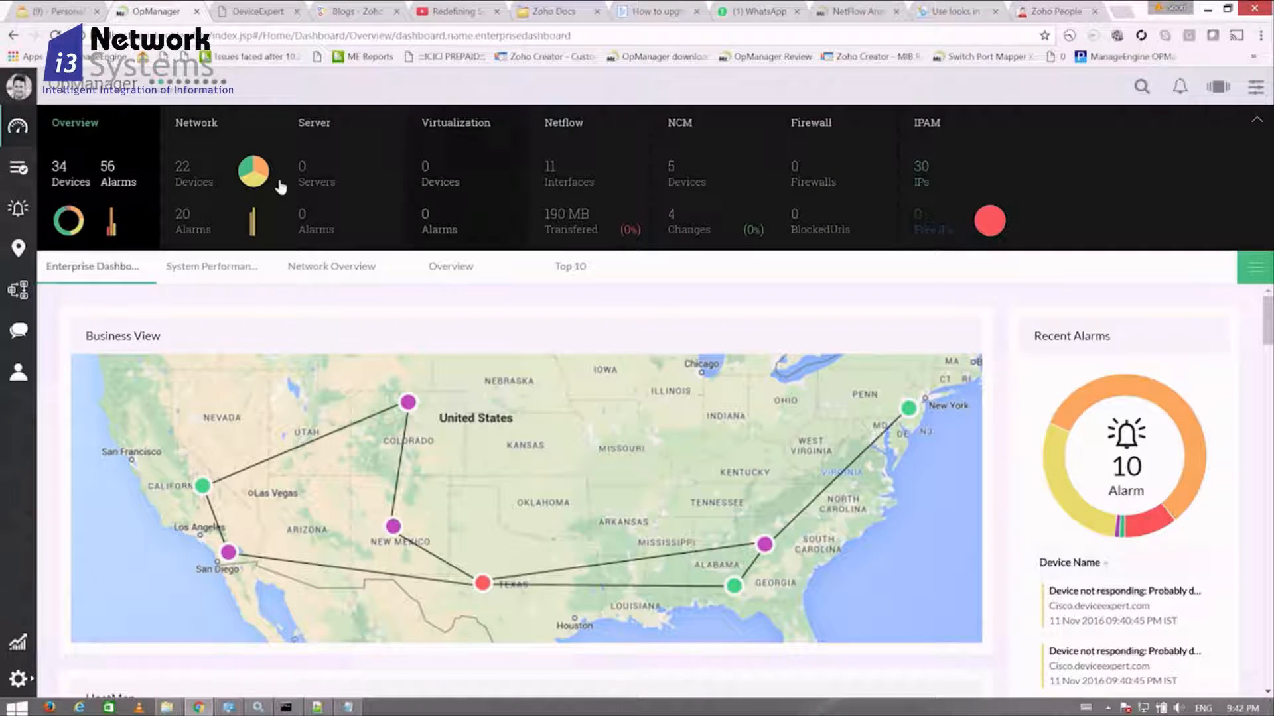
# Open the Inventory and look through the list of discovered devices.
pyautogui.click(26, 172)
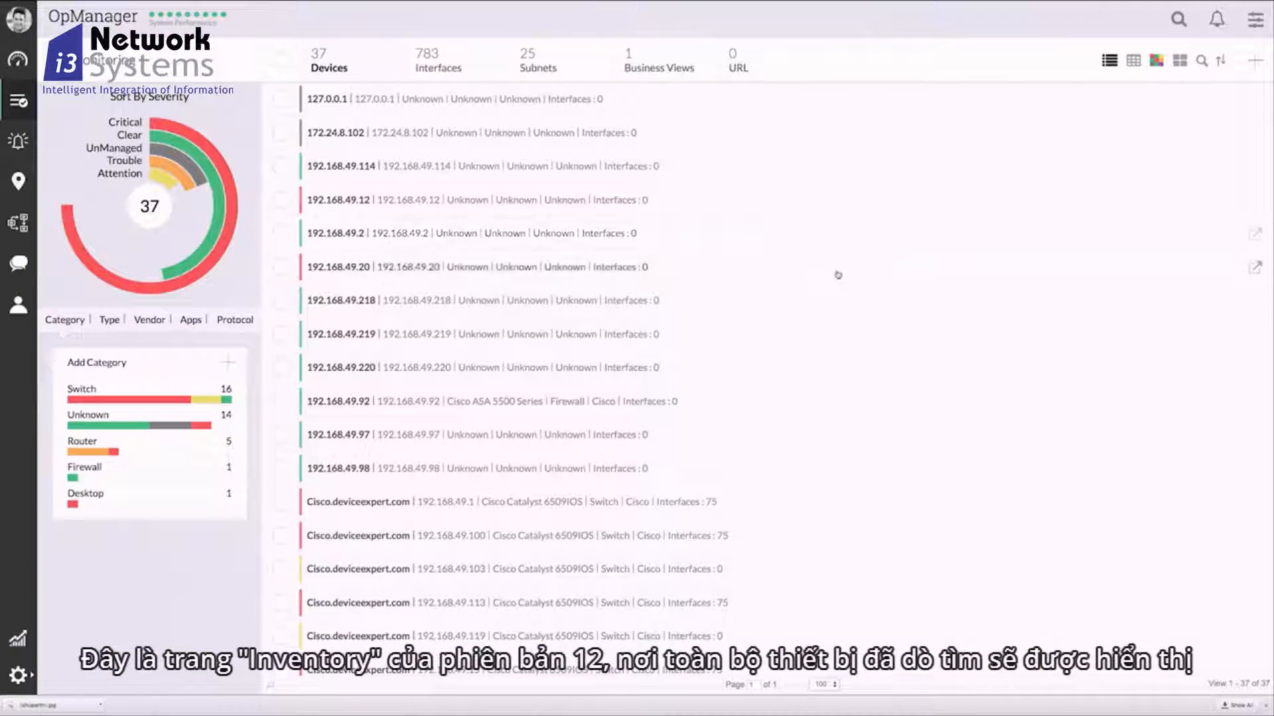
pyautogui.scroll(-2, 838, 275)
pyautogui.scroll(-6, 839, 276)
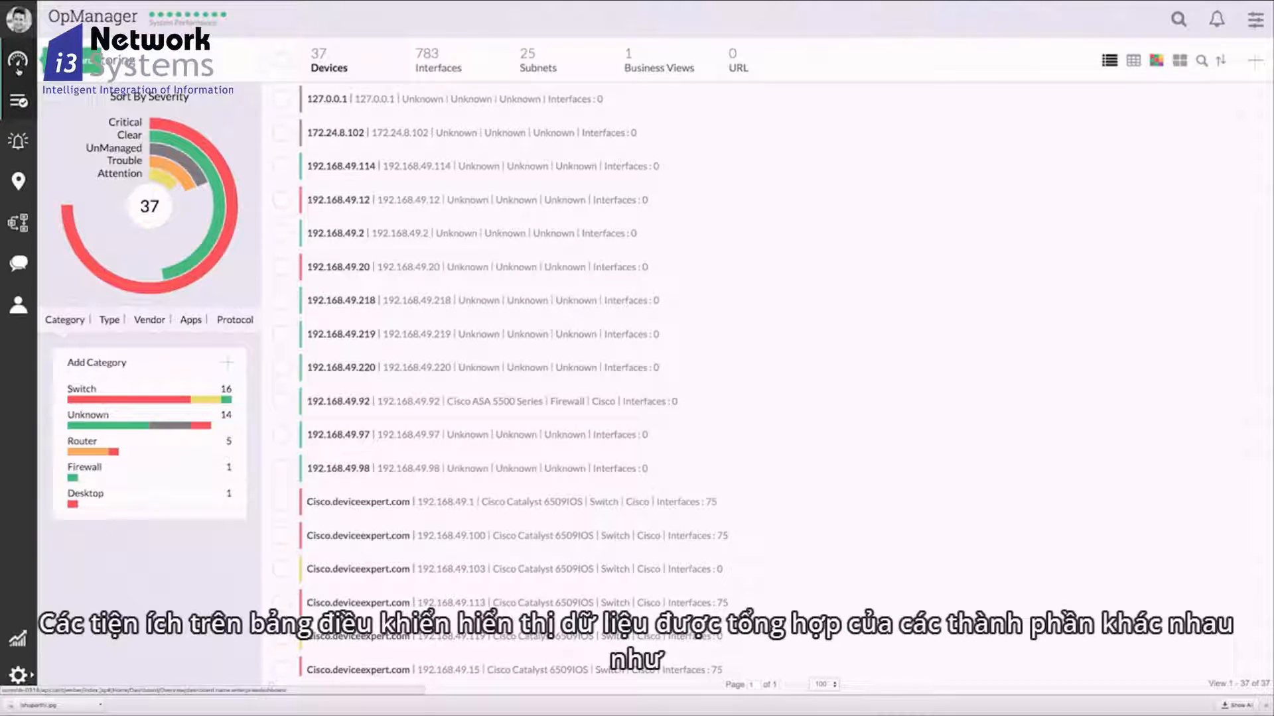
# Open the Enterprise Dashboard and examine its network, server, NetFlow, NCM and IPAM widgets down to the end.
pyautogui.click(19, 62)
pyautogui.scroll(-4, 908, 241)
pyautogui.scroll(-5, 907, 240)
pyautogui.scroll(-6, 907, 240)
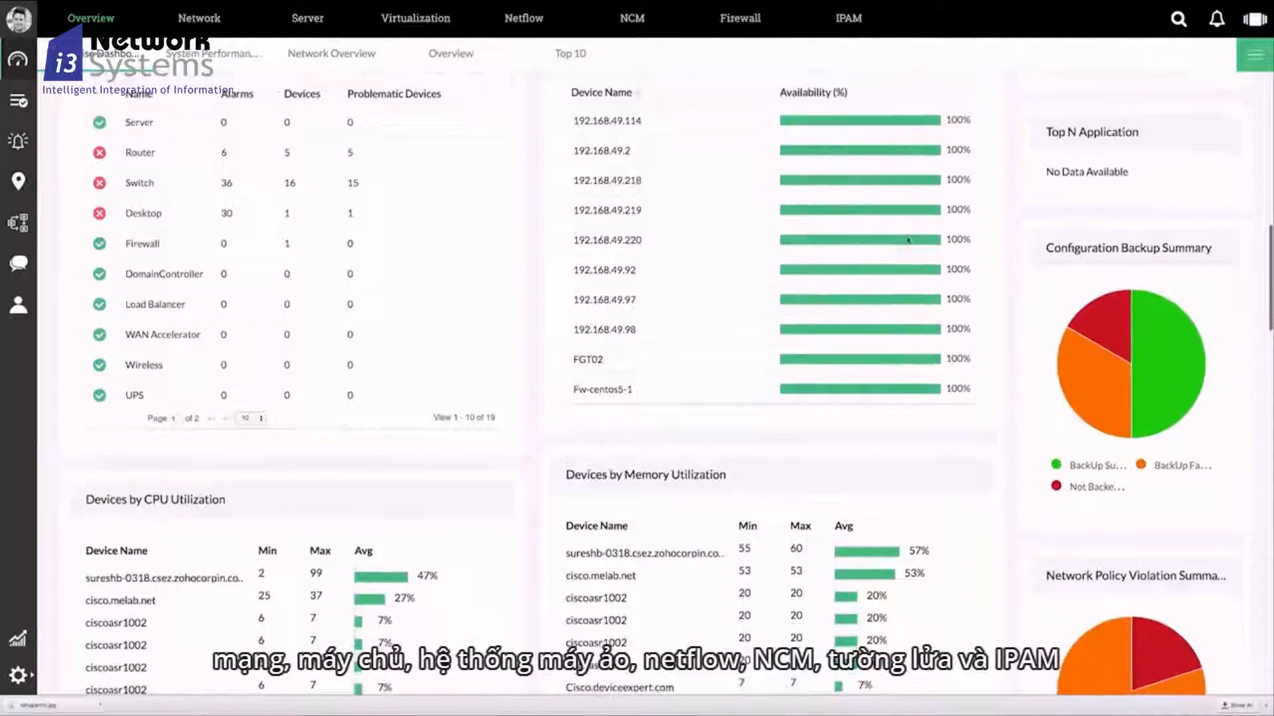
pyautogui.scroll(-7, 908, 240)
pyautogui.scroll(-7, 908, 240)
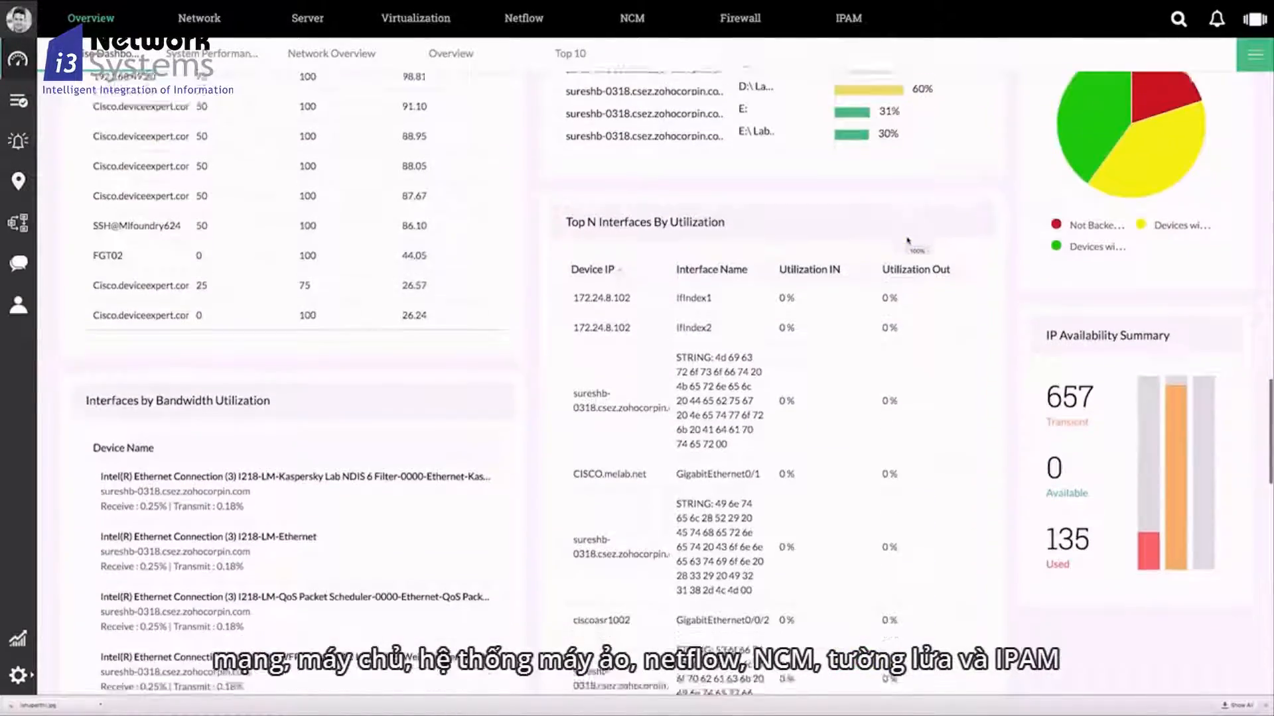
pyautogui.scroll(-7, 907, 240)
pyautogui.scroll(-8, 907, 240)
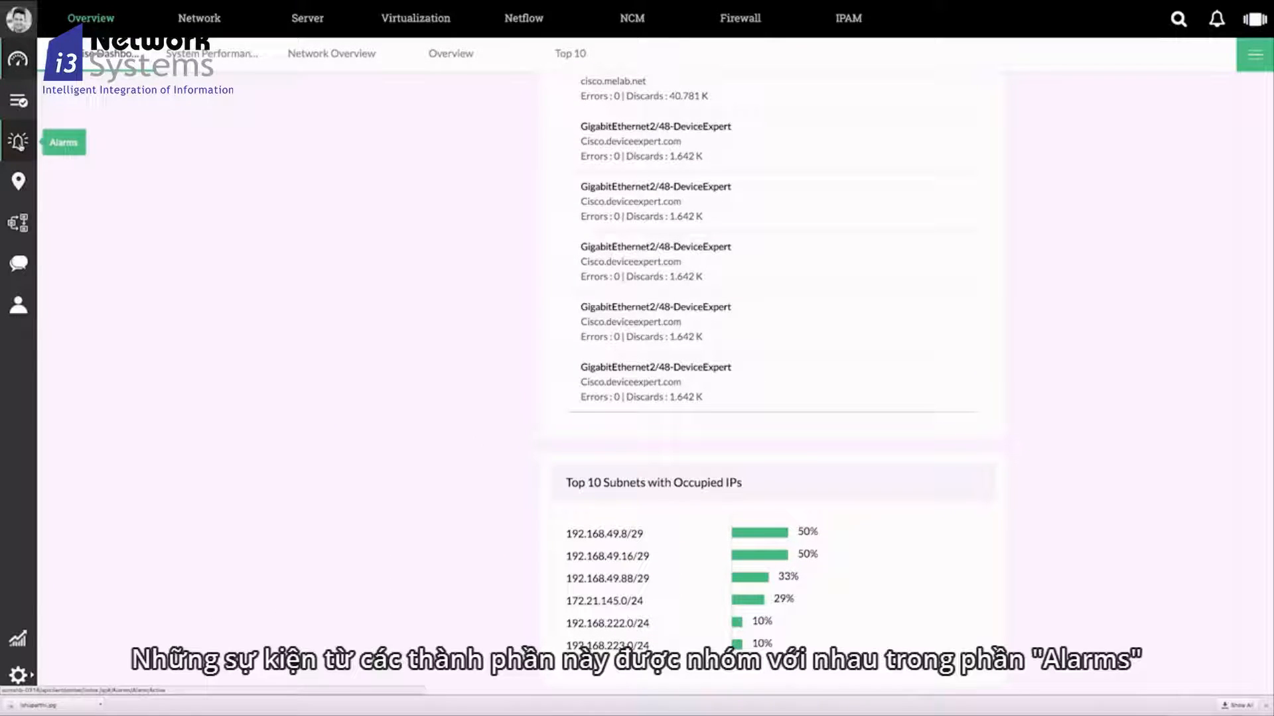
# Open the Alarms page and review the available alarm filters, closing the filter list without changing it.
pyautogui.click(19, 141)
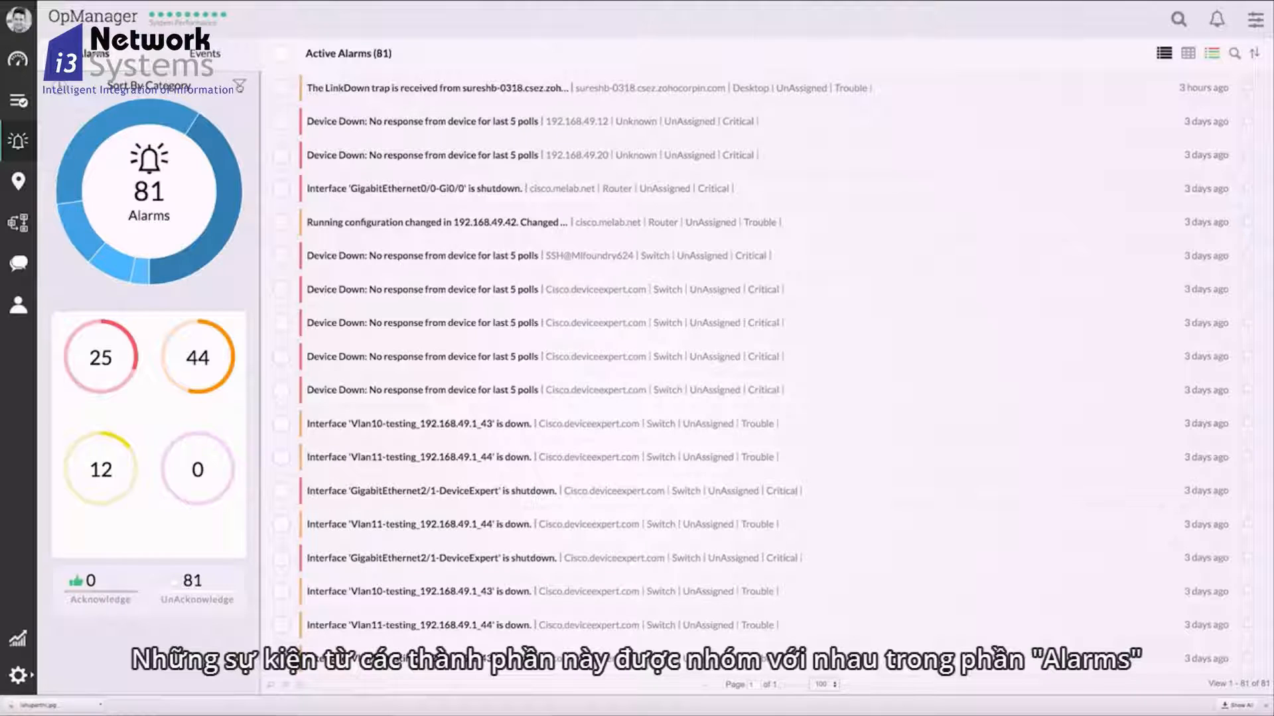
pyautogui.click(239, 87)
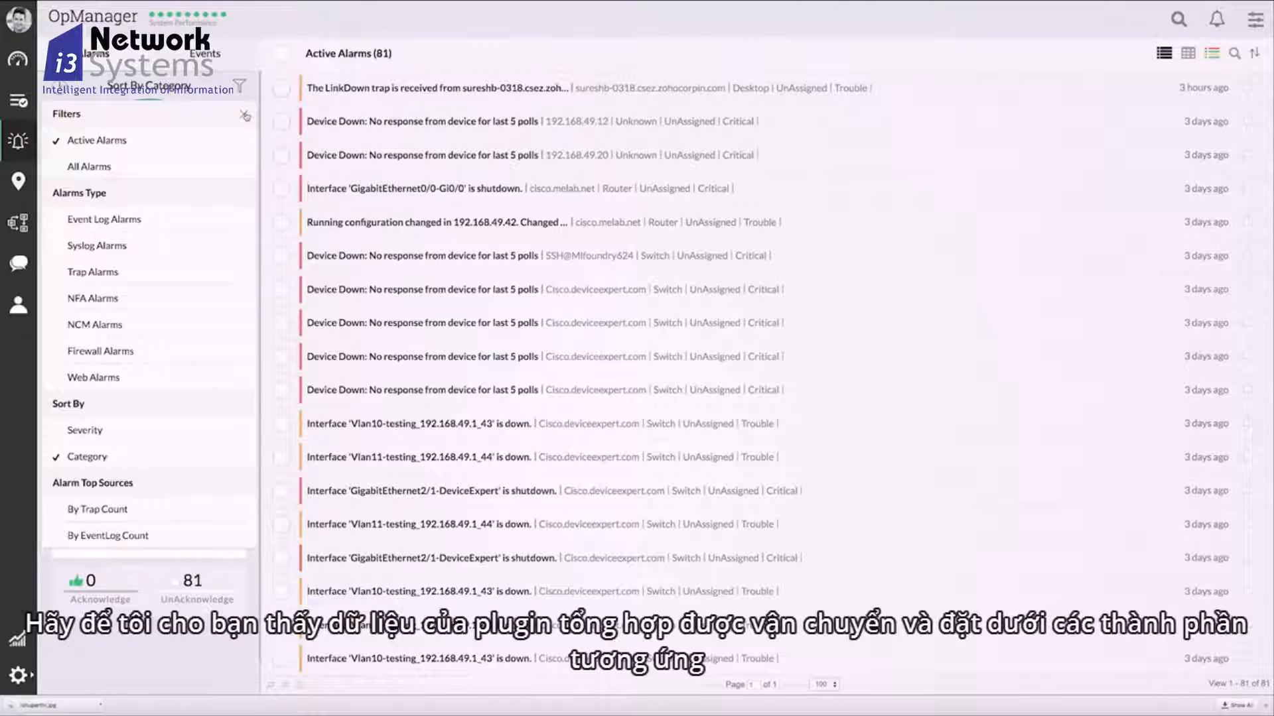
pyautogui.click(245, 115)
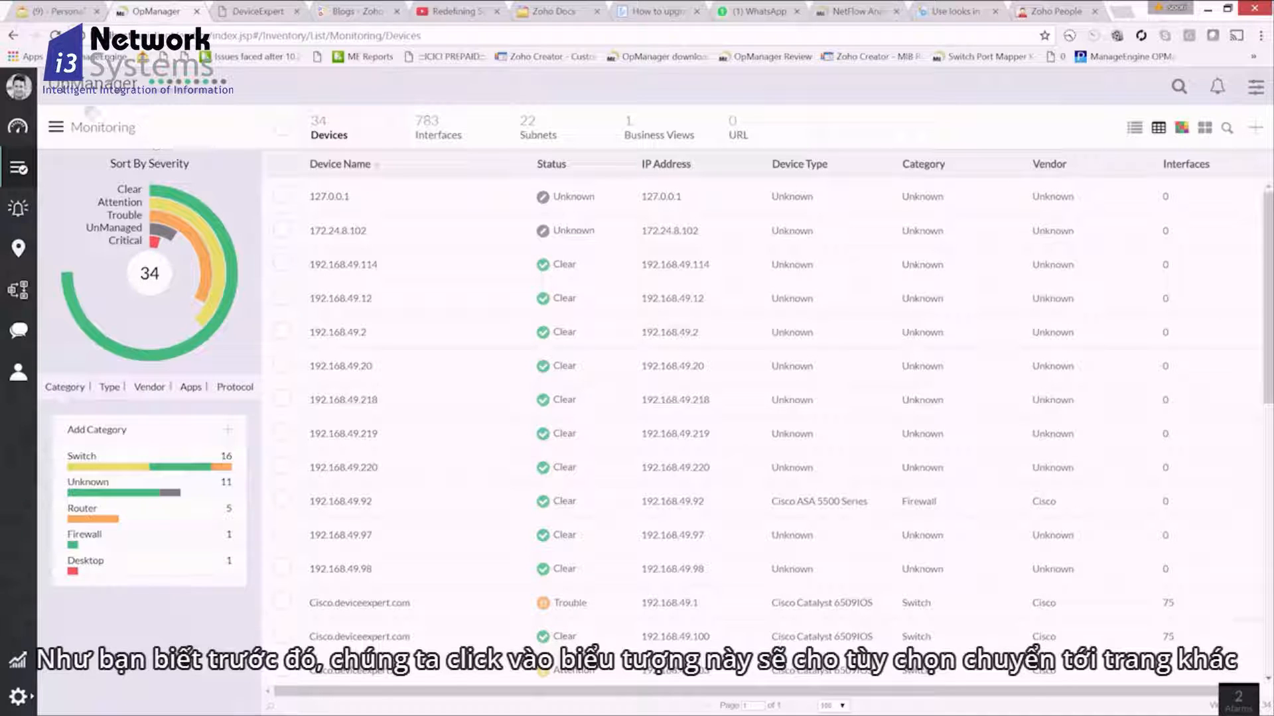
# Switch the Inventory from Monitoring to Flow Analysis and view its interfaces.
pyautogui.click(66, 129)
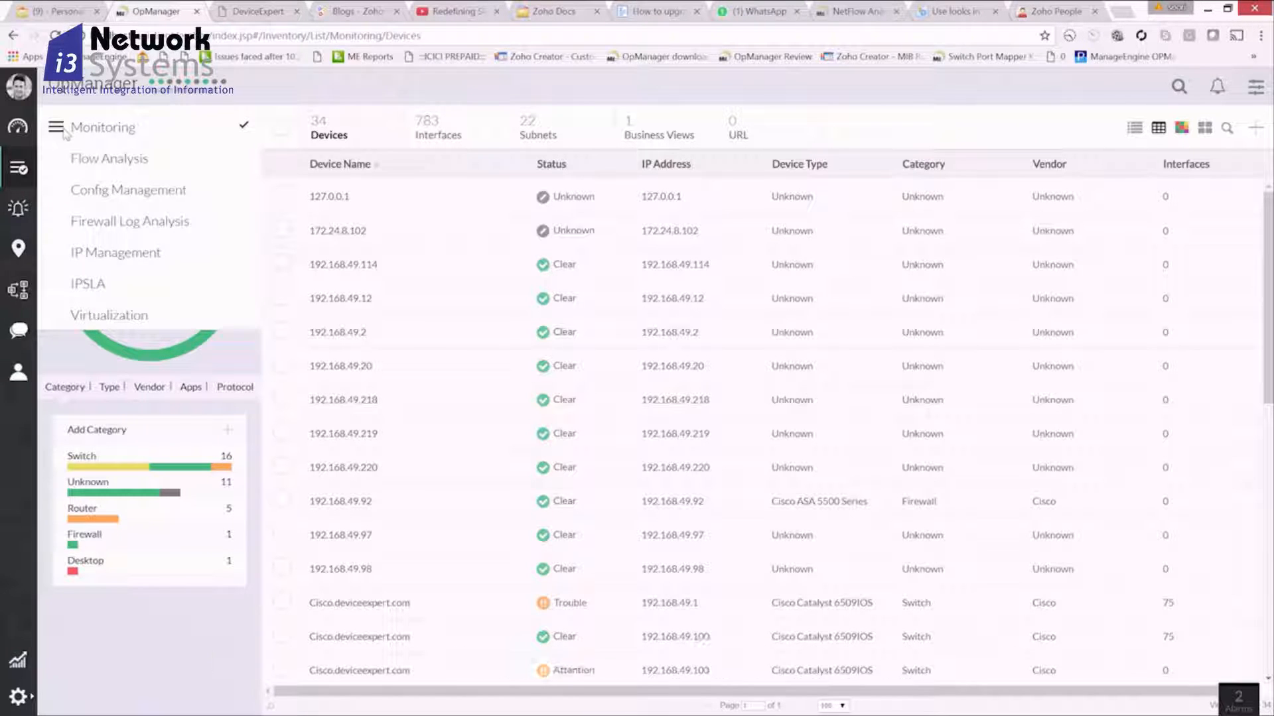
pyautogui.click(95, 166)
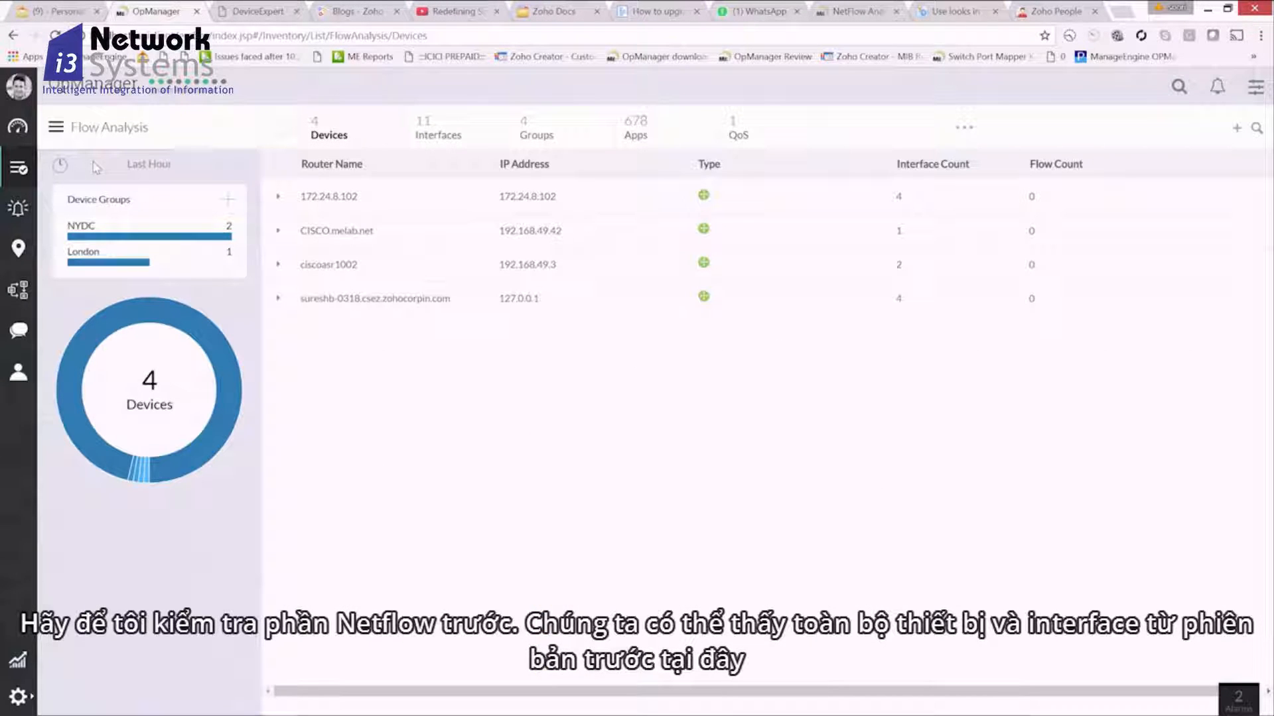
pyautogui.click(440, 136)
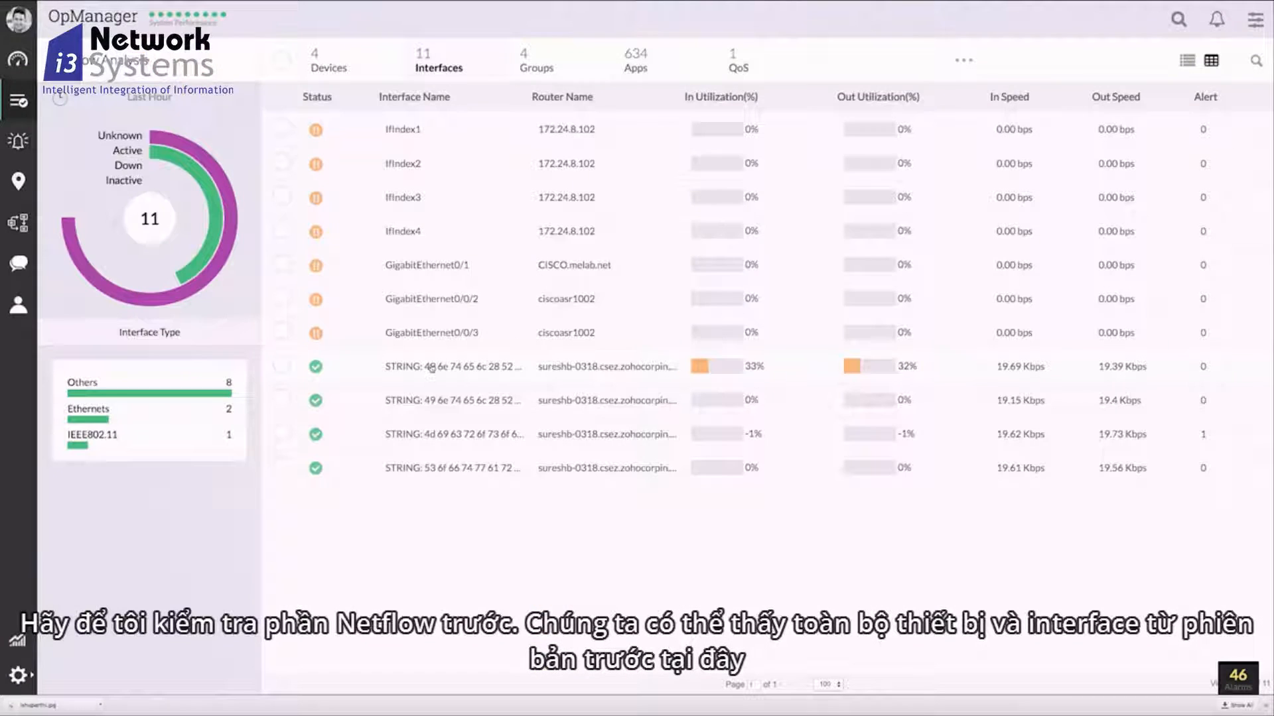
# Open the full details page of the first active STRING interface and examine its traffic, application, top source, destination, QoS and conversation reports.
pyautogui.click(431, 369)
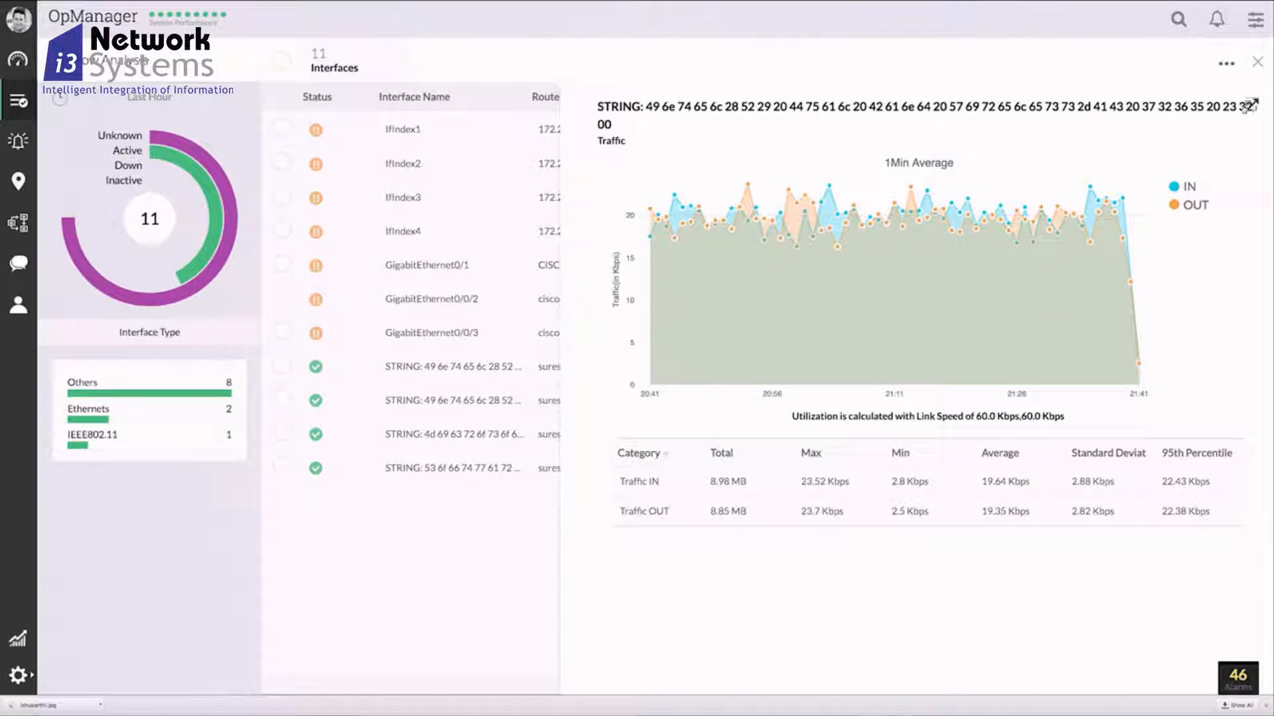
pyautogui.click(1251, 106)
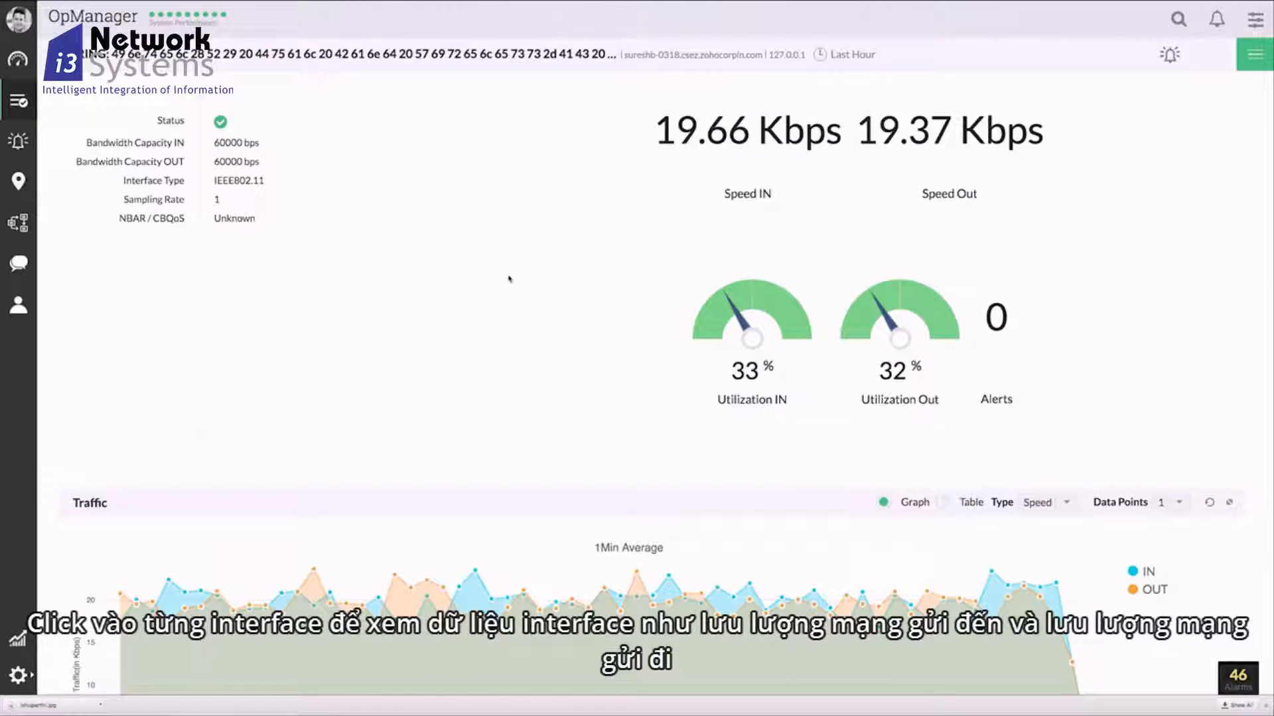
pyautogui.scroll(-5, 509, 278)
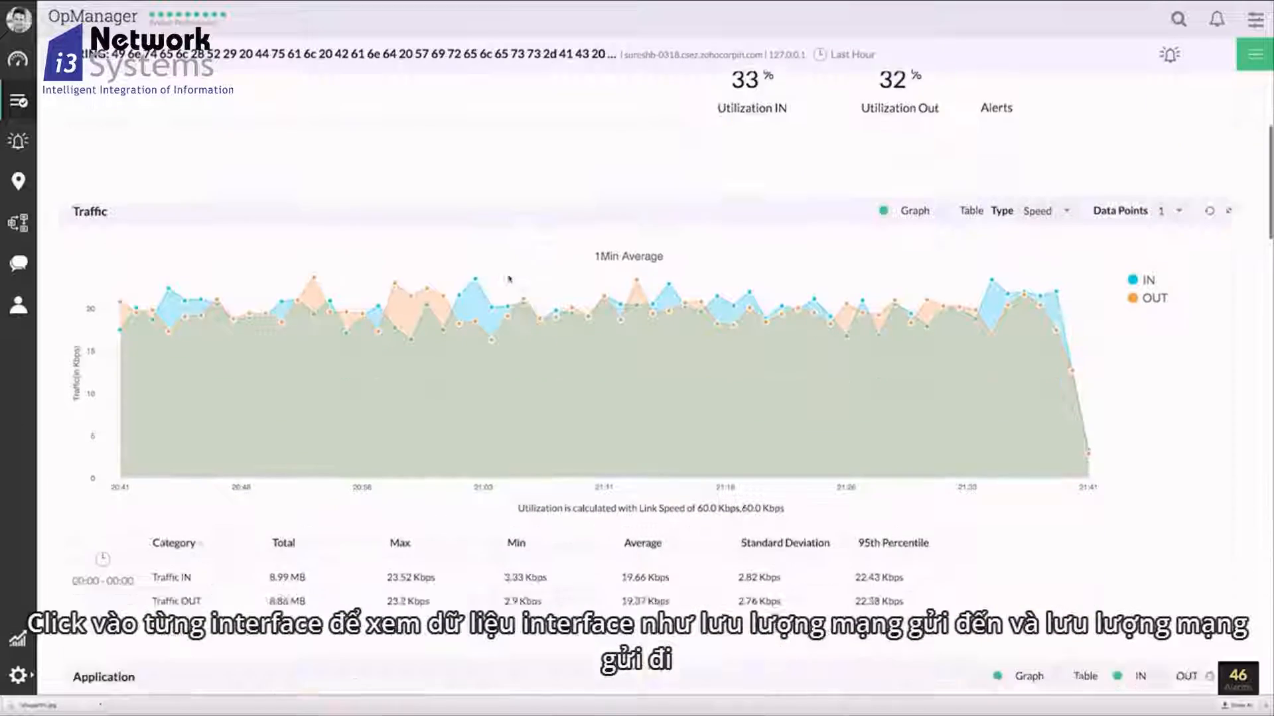
pyautogui.scroll(-5, 509, 278)
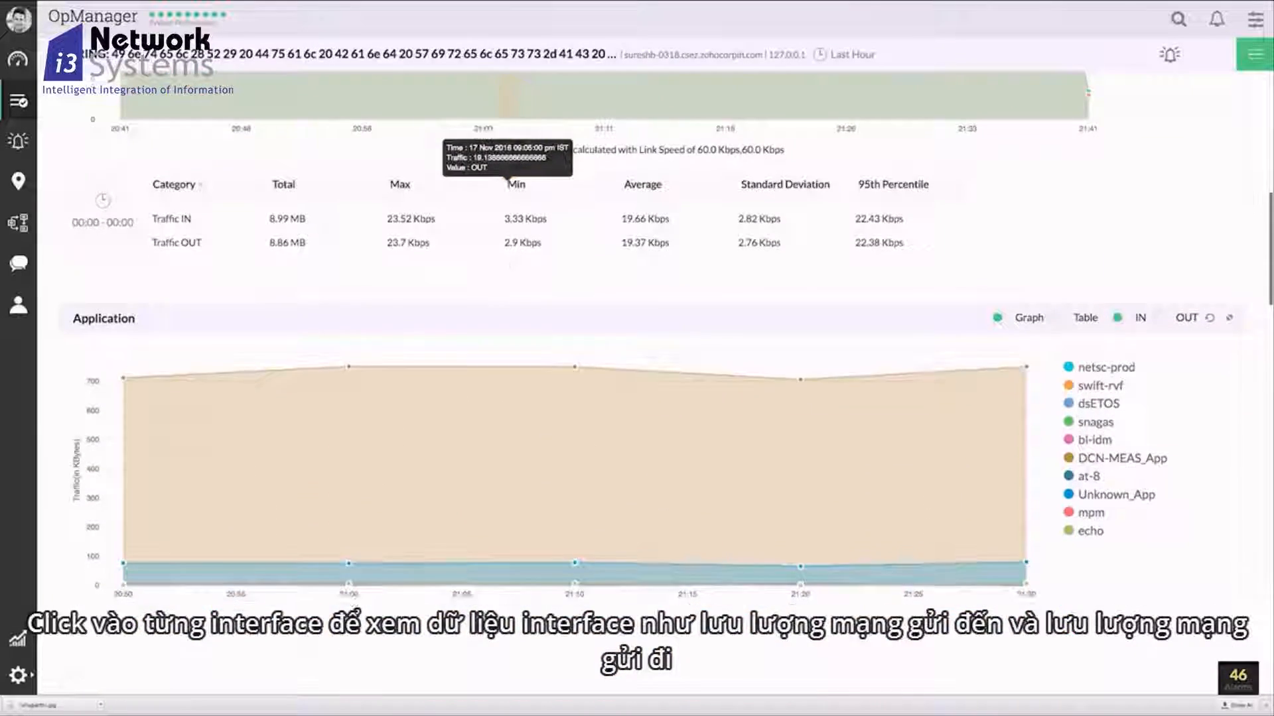
pyautogui.scroll(-4, 509, 279)
pyautogui.scroll(-4, 509, 278)
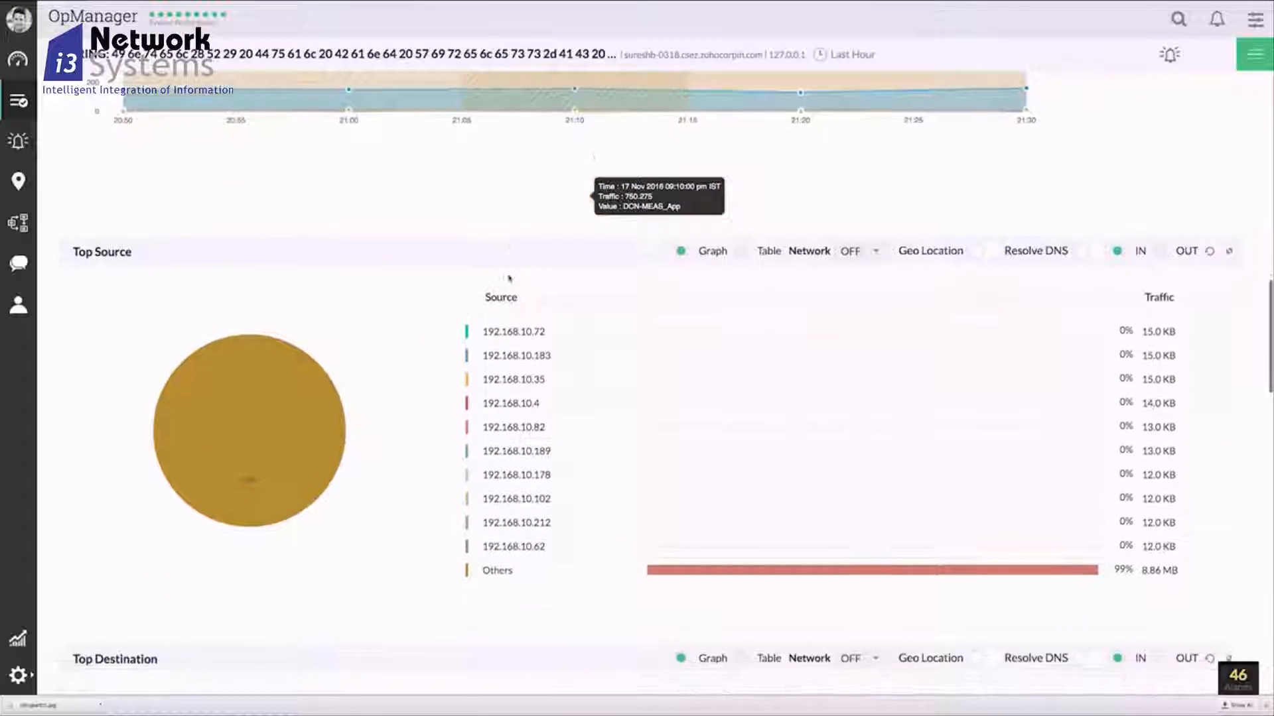
pyautogui.scroll(-4, 509, 279)
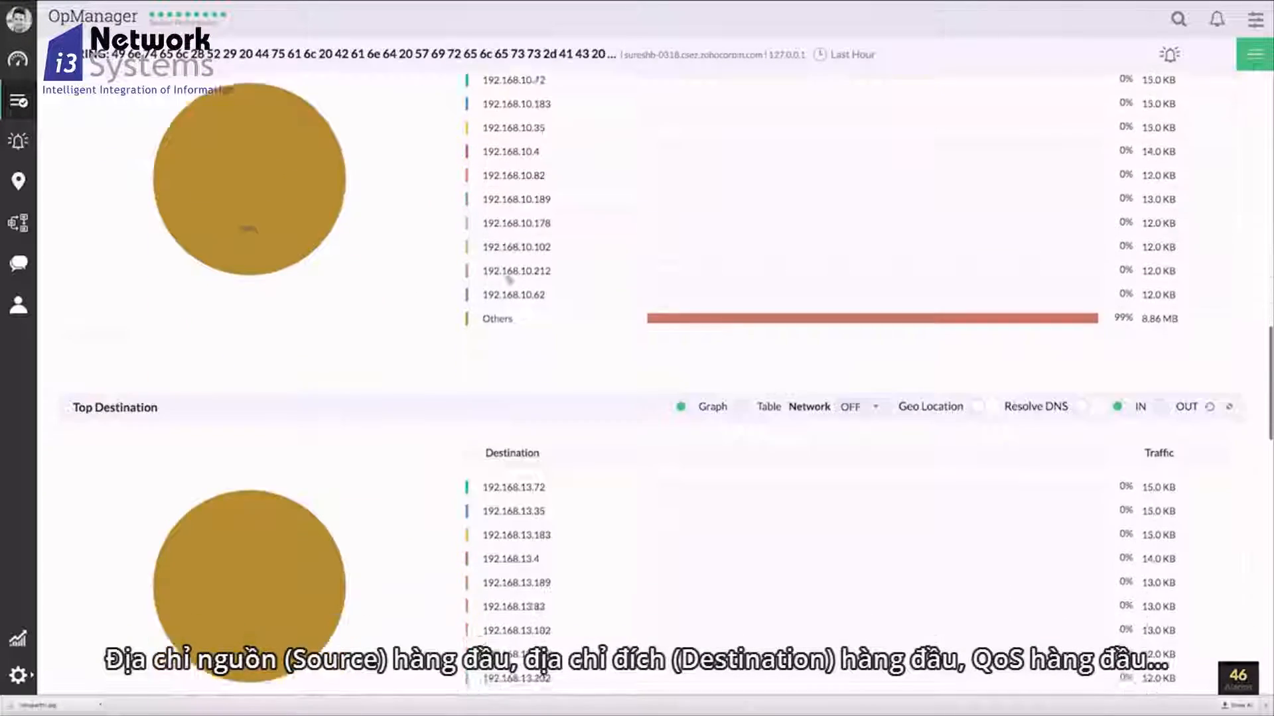
pyautogui.scroll(-10, 508, 279)
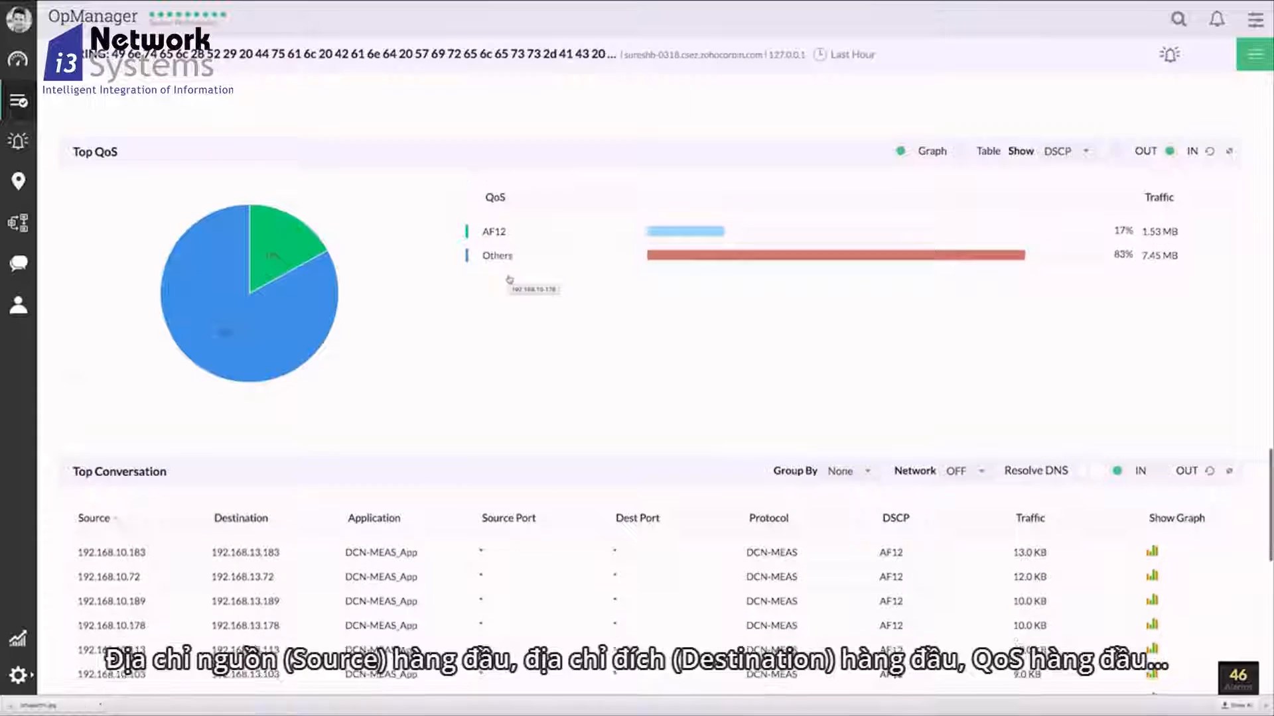
pyautogui.scroll(-3, 509, 278)
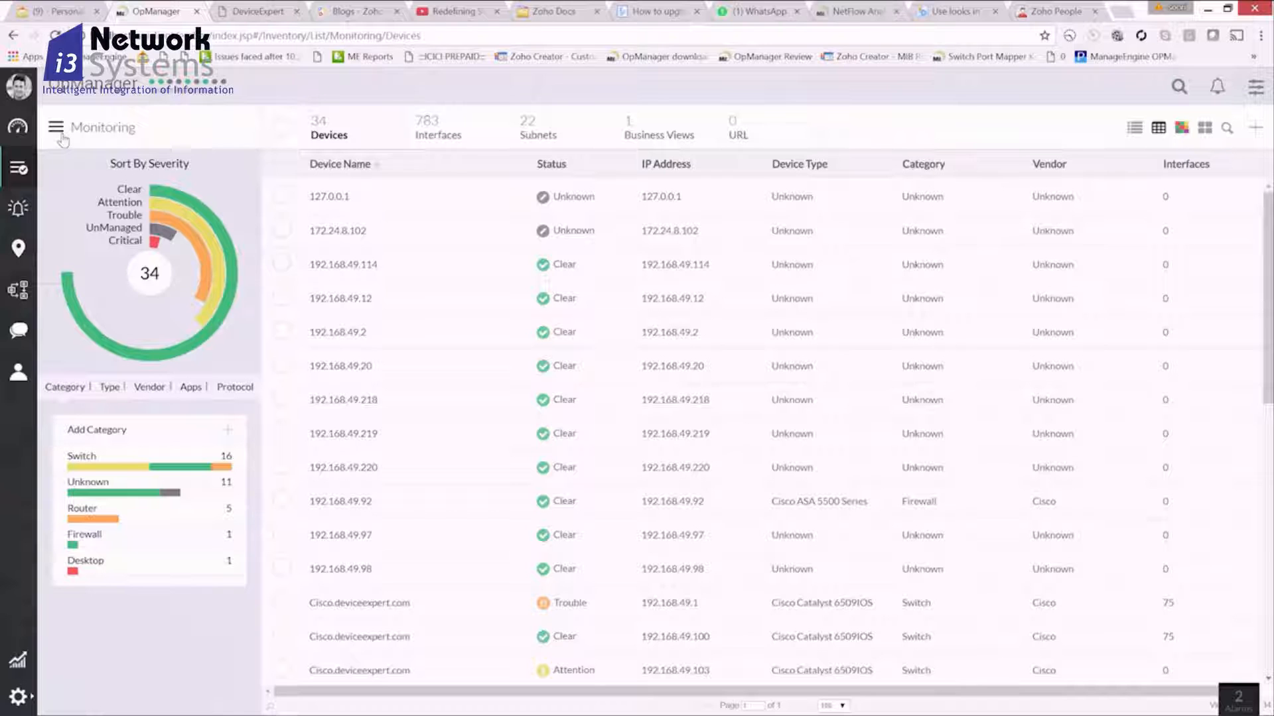
# Switch the Inventory to Config Management, view its Configs and Changes lists, and open the details of an unauthorized change.
pyautogui.click(93, 127)
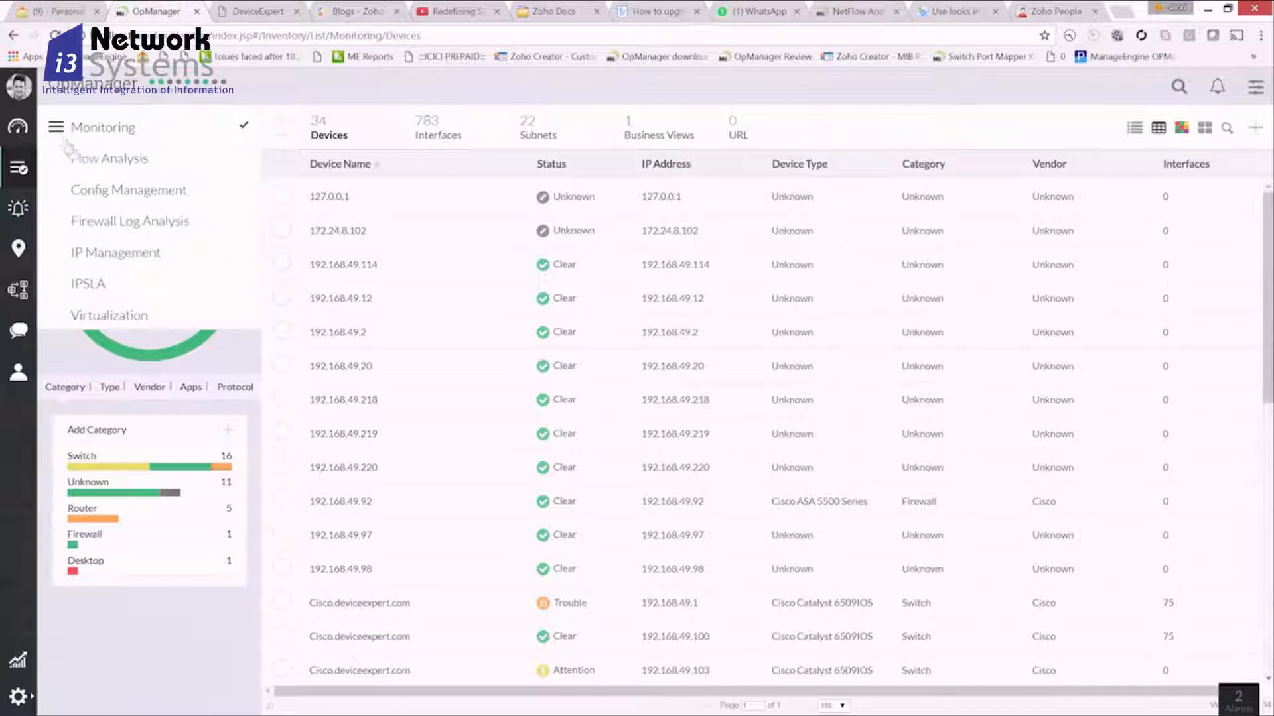
pyautogui.click(91, 192)
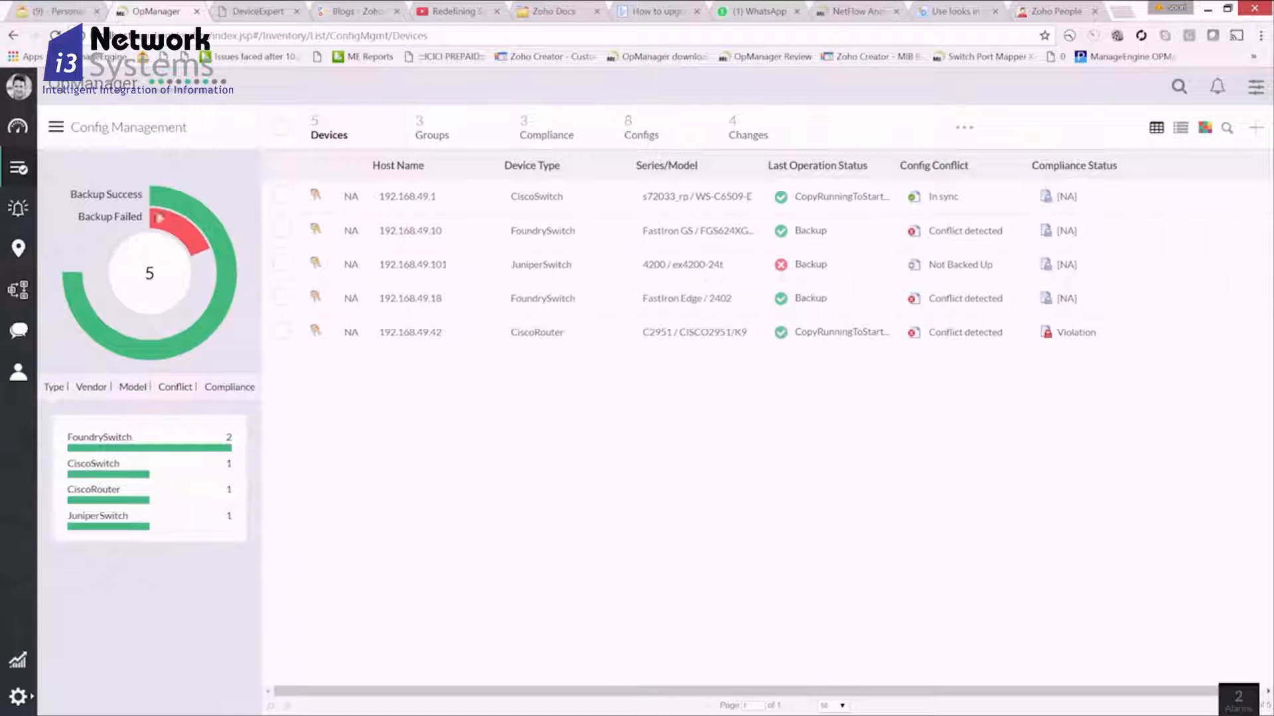
pyautogui.click(641, 130)
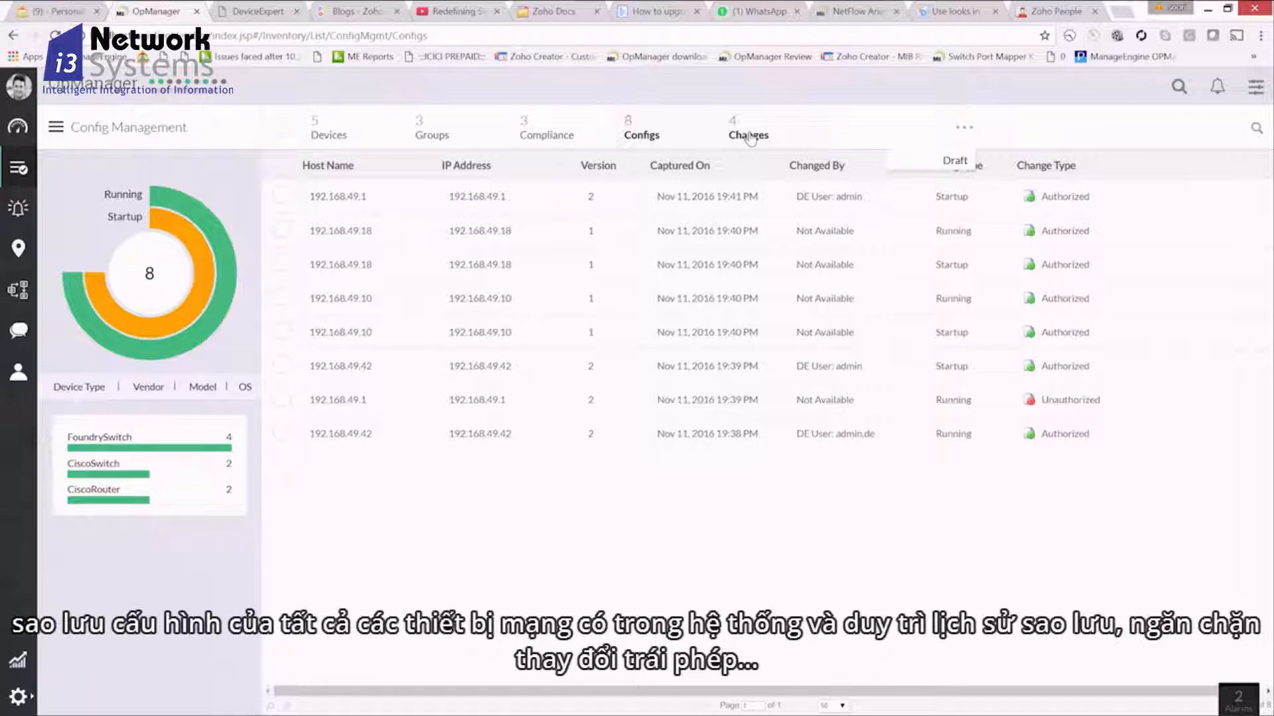
pyautogui.click(749, 135)
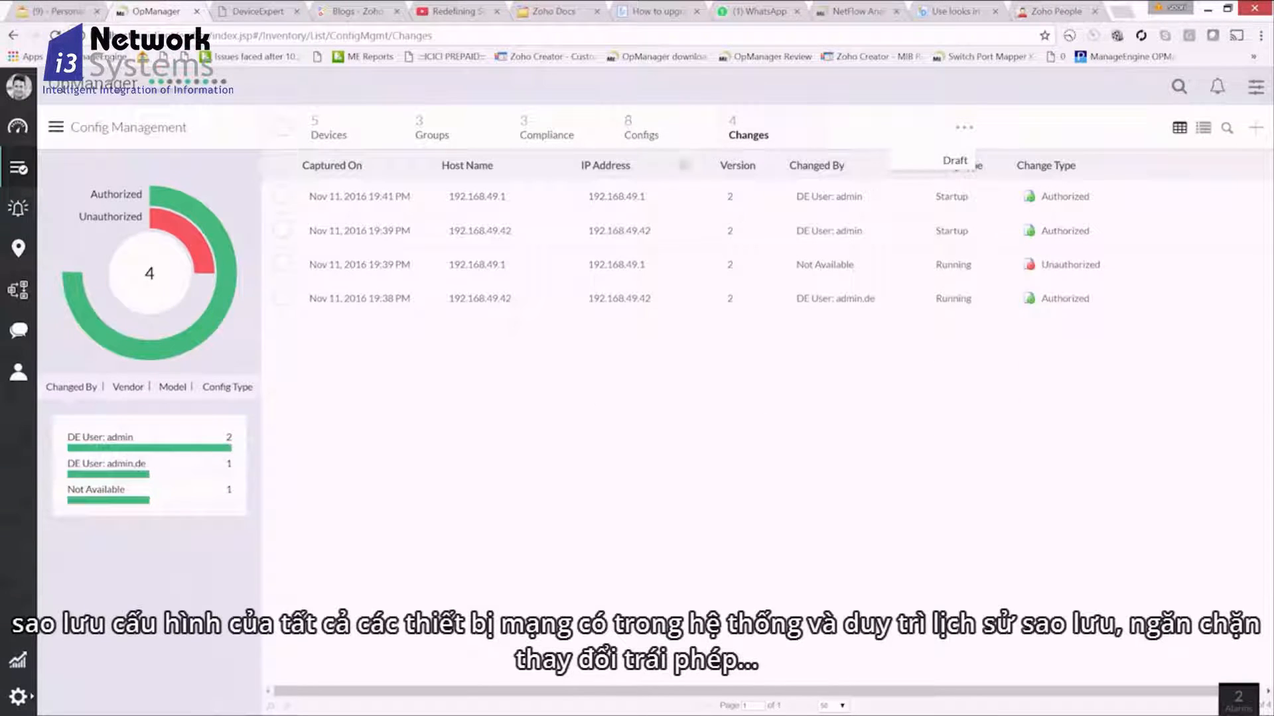
pyautogui.click(1032, 267)
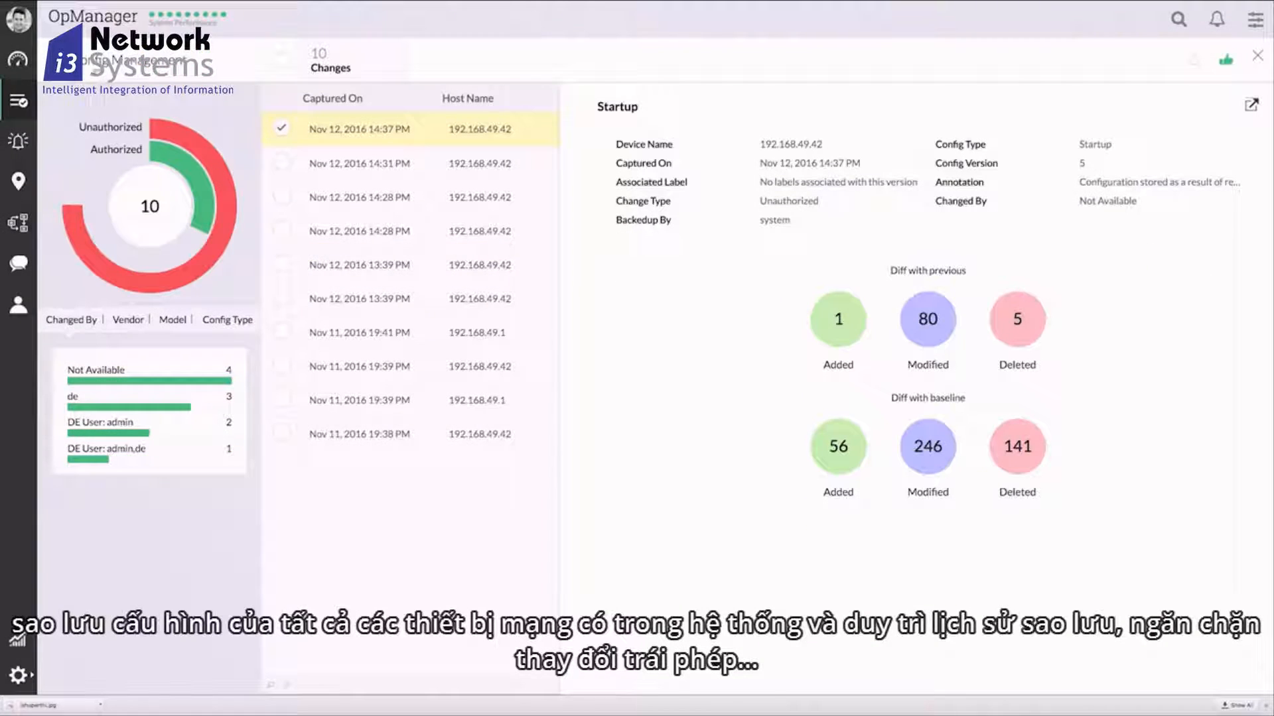
# Switch the Inventory to Firewall Log Analysis and open the full details page of demofirewall1.
pyautogui.click(134, 61)
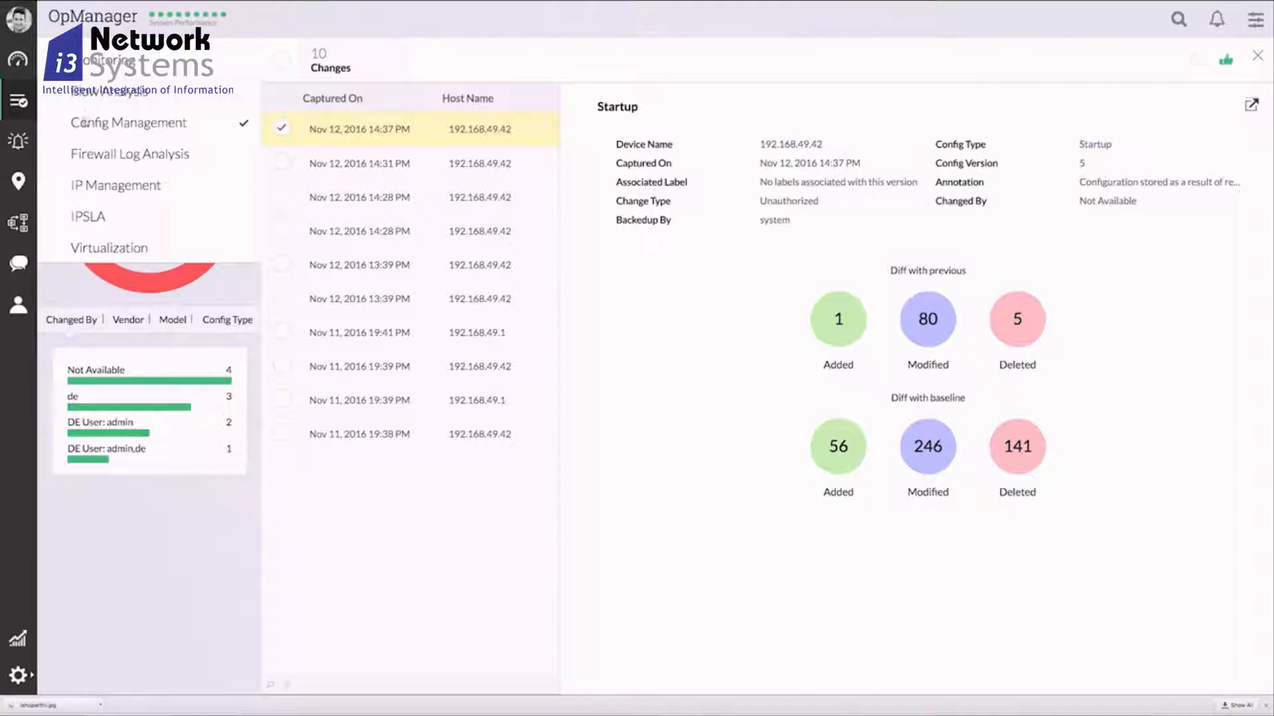
pyautogui.click(99, 153)
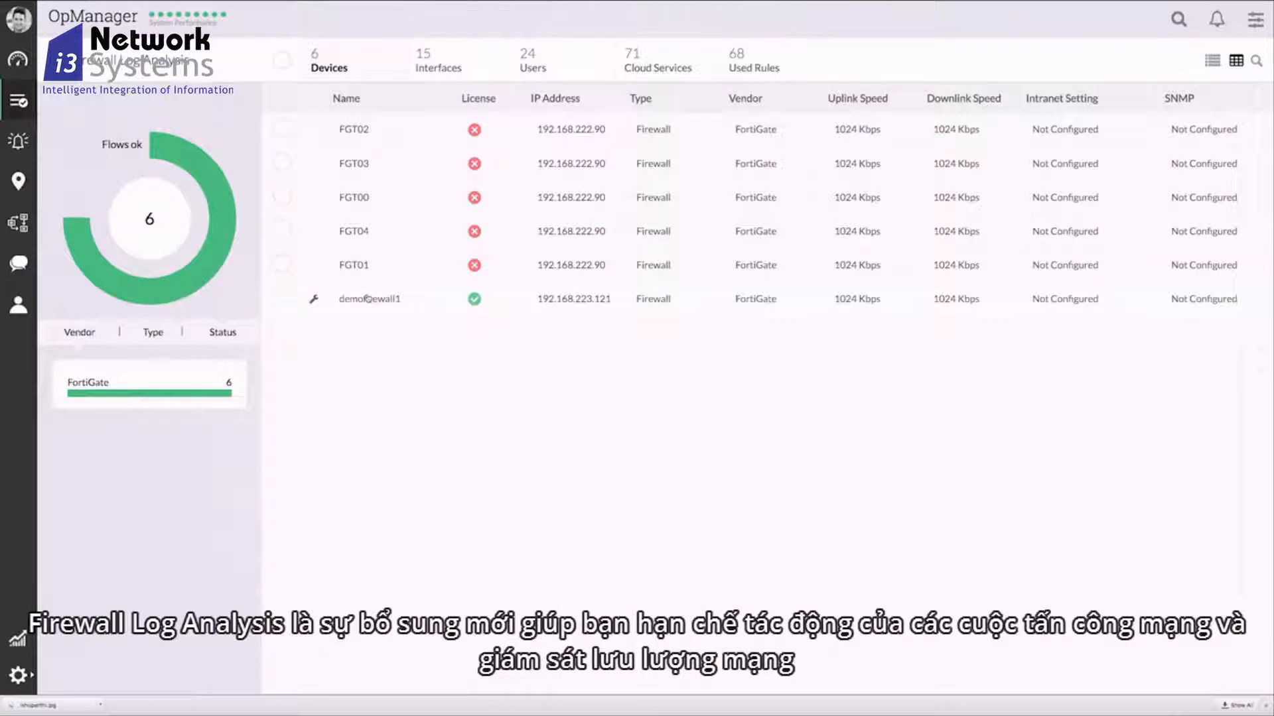
pyautogui.click(365, 300)
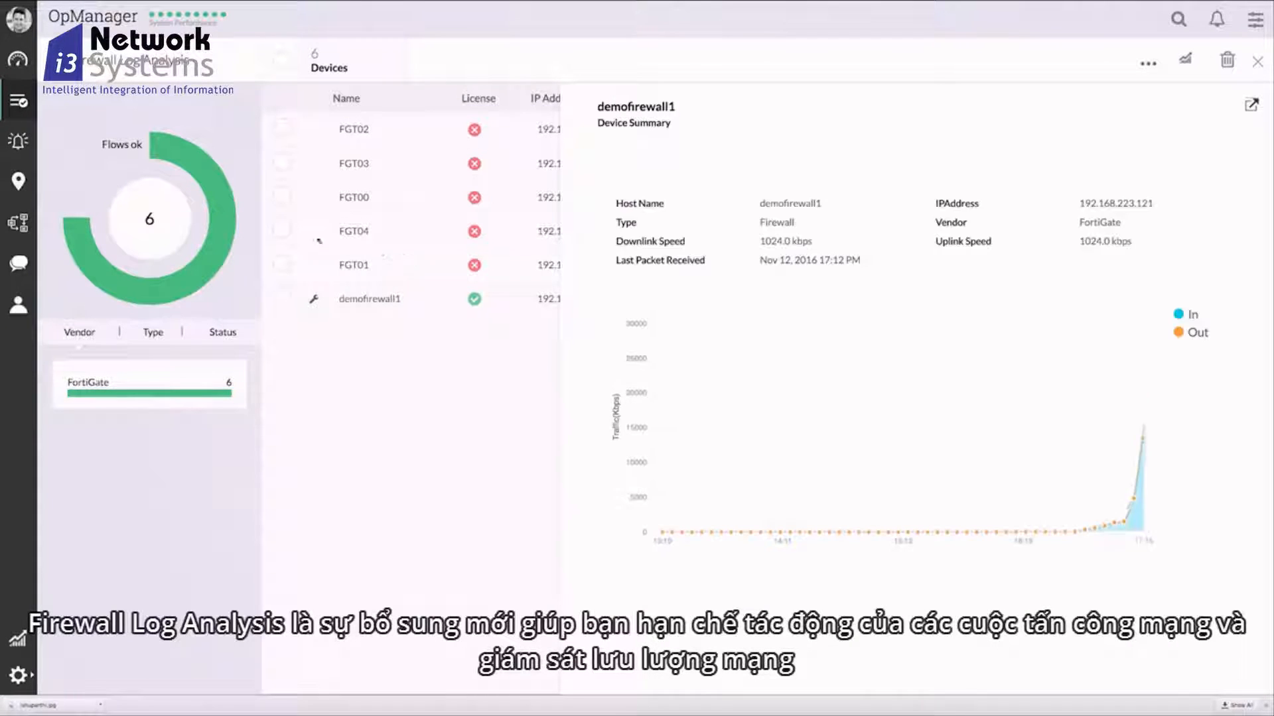
pyautogui.click(1251, 105)
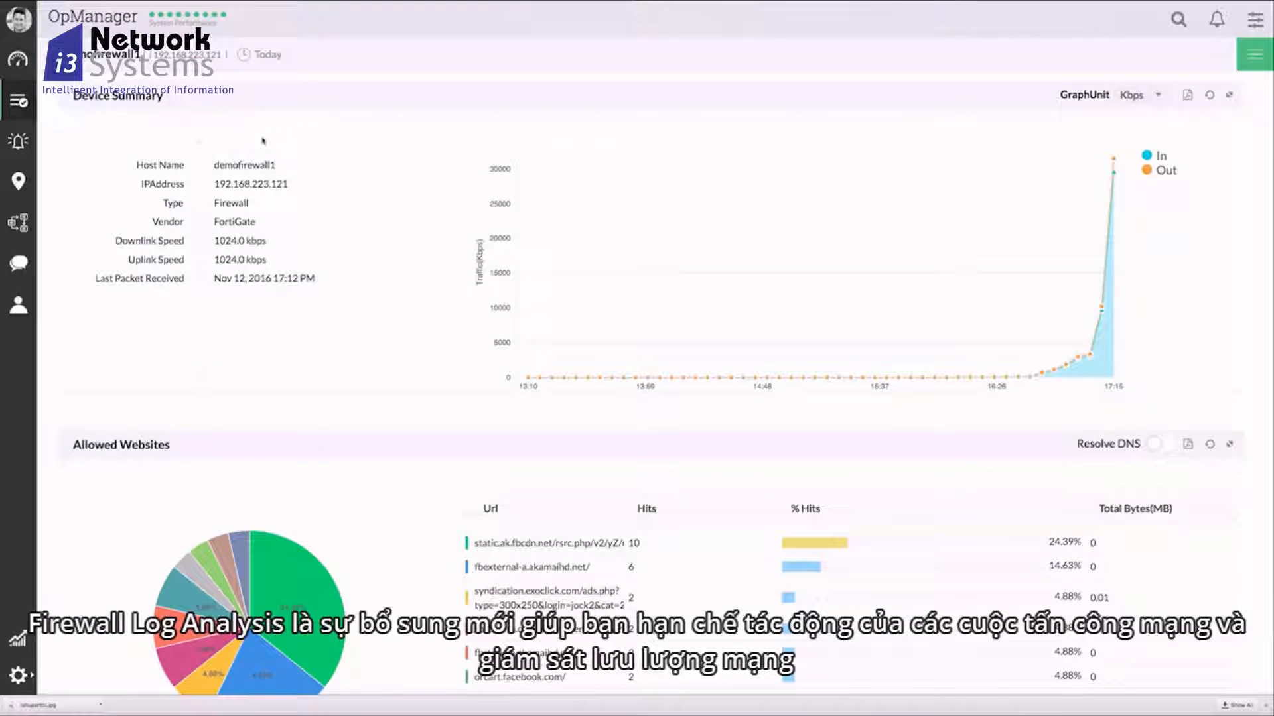
# Examine the firewall's website, application, host, conversation, used-rule, attack, denied-destination and VPN reports down to the end, and return to the device summary.
pyautogui.scroll(-1, 262, 138)
pyautogui.scroll(-3, 262, 138)
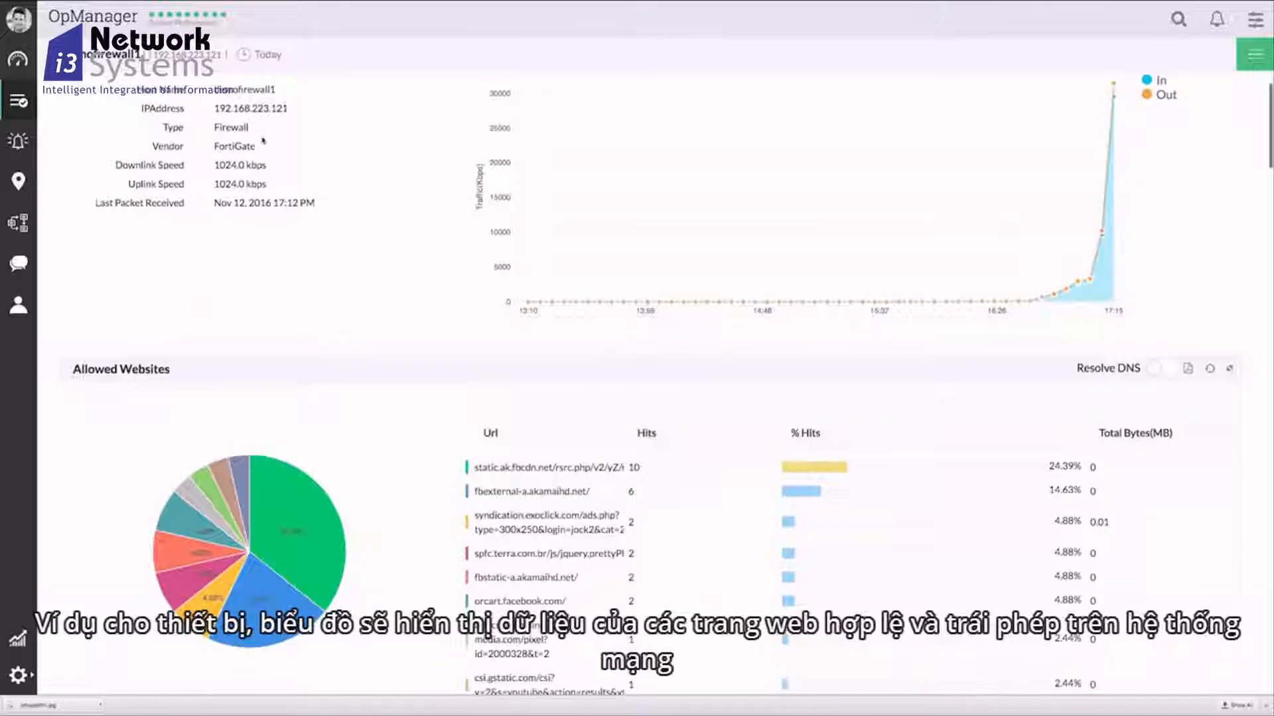
pyautogui.scroll(-5, 263, 140)
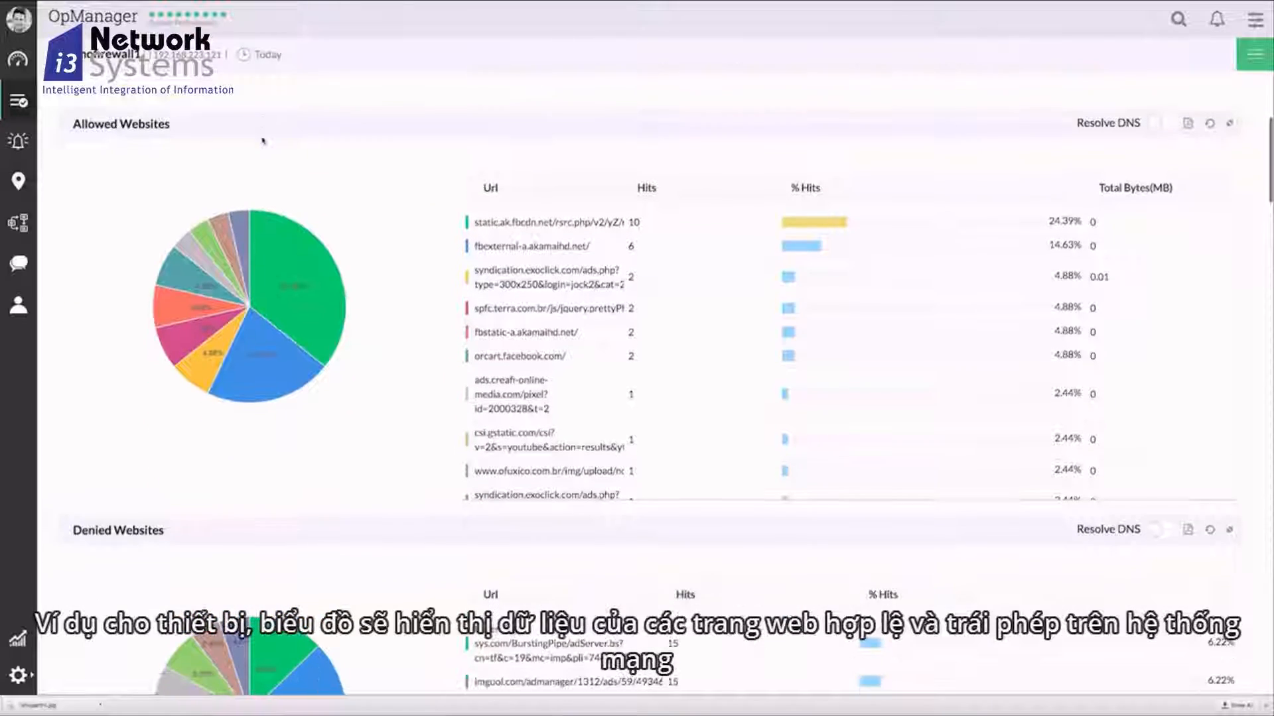
pyautogui.scroll(-8, 262, 140)
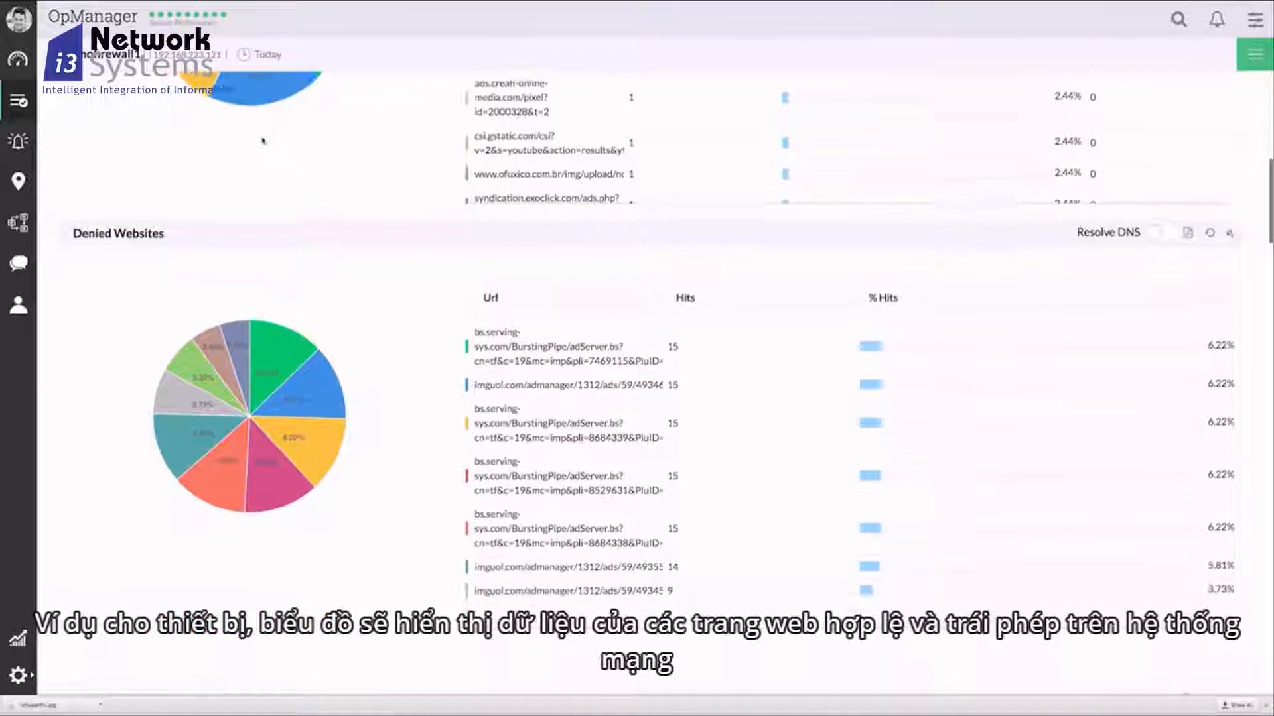
pyautogui.scroll(-5, 262, 141)
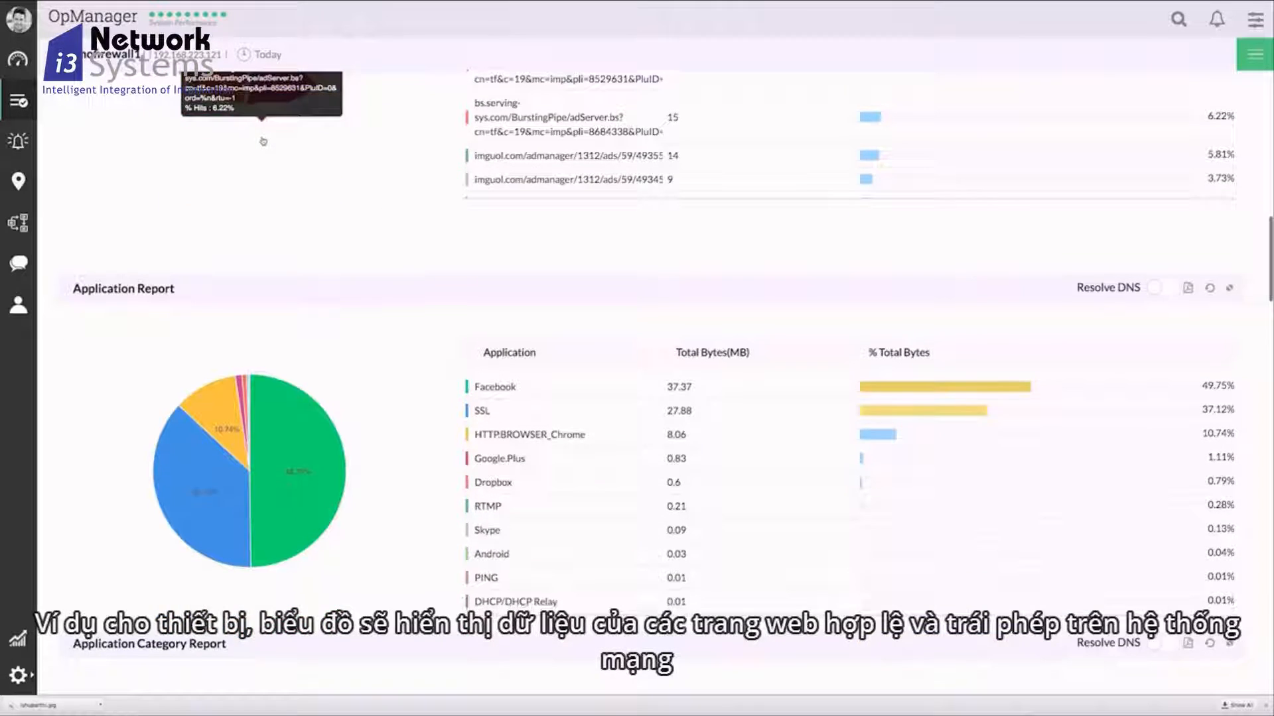
pyautogui.scroll(-1, 263, 141)
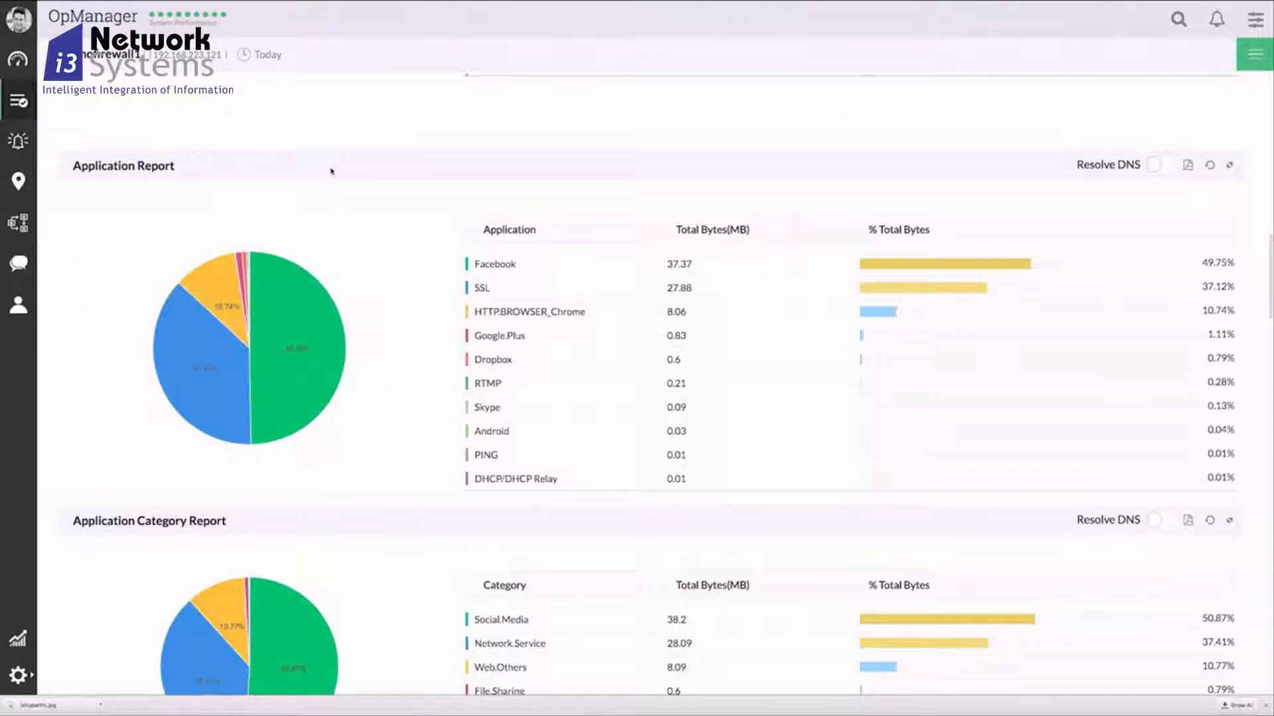
pyautogui.scroll(-9, 375, 214)
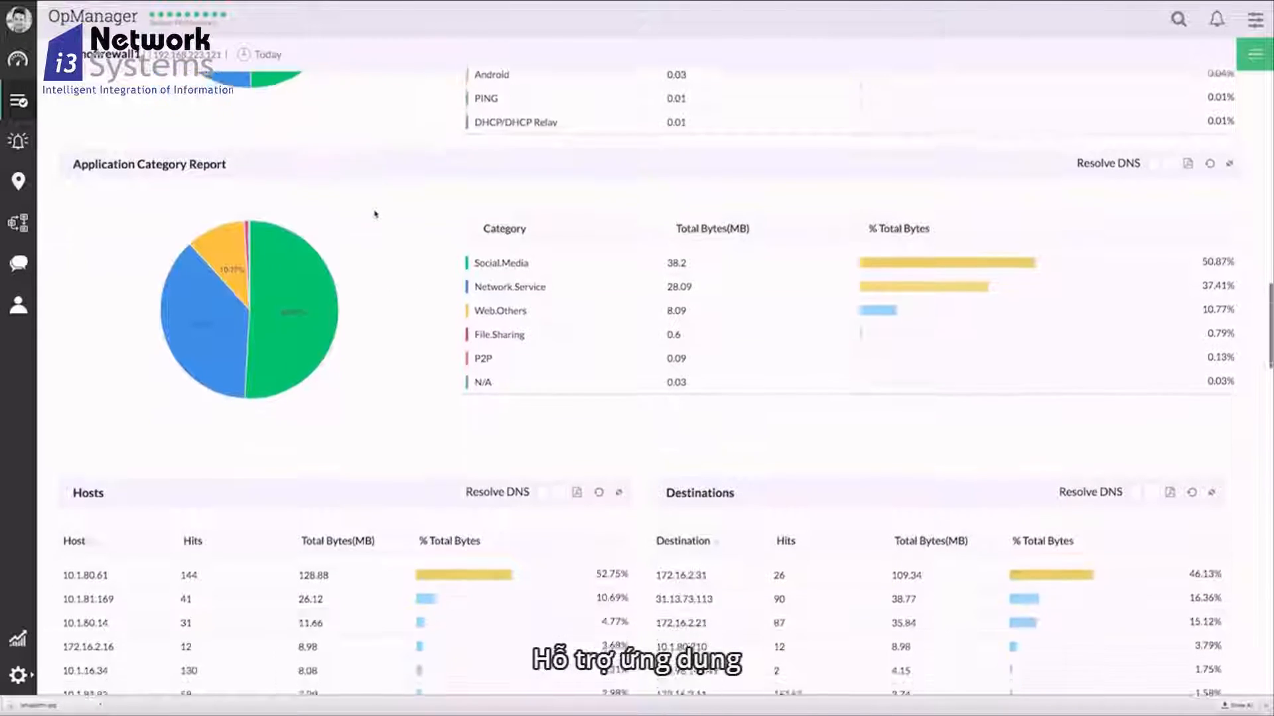
pyautogui.scroll(-8, 376, 215)
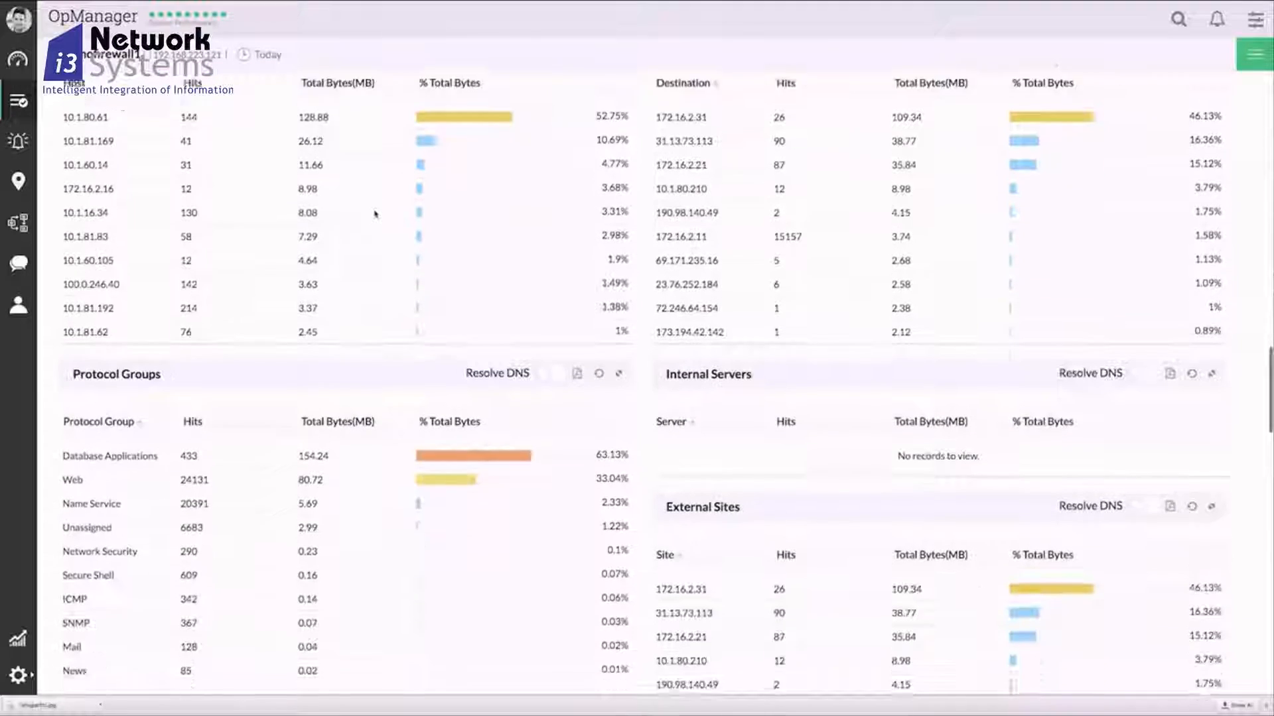
pyautogui.scroll(-9, 376, 214)
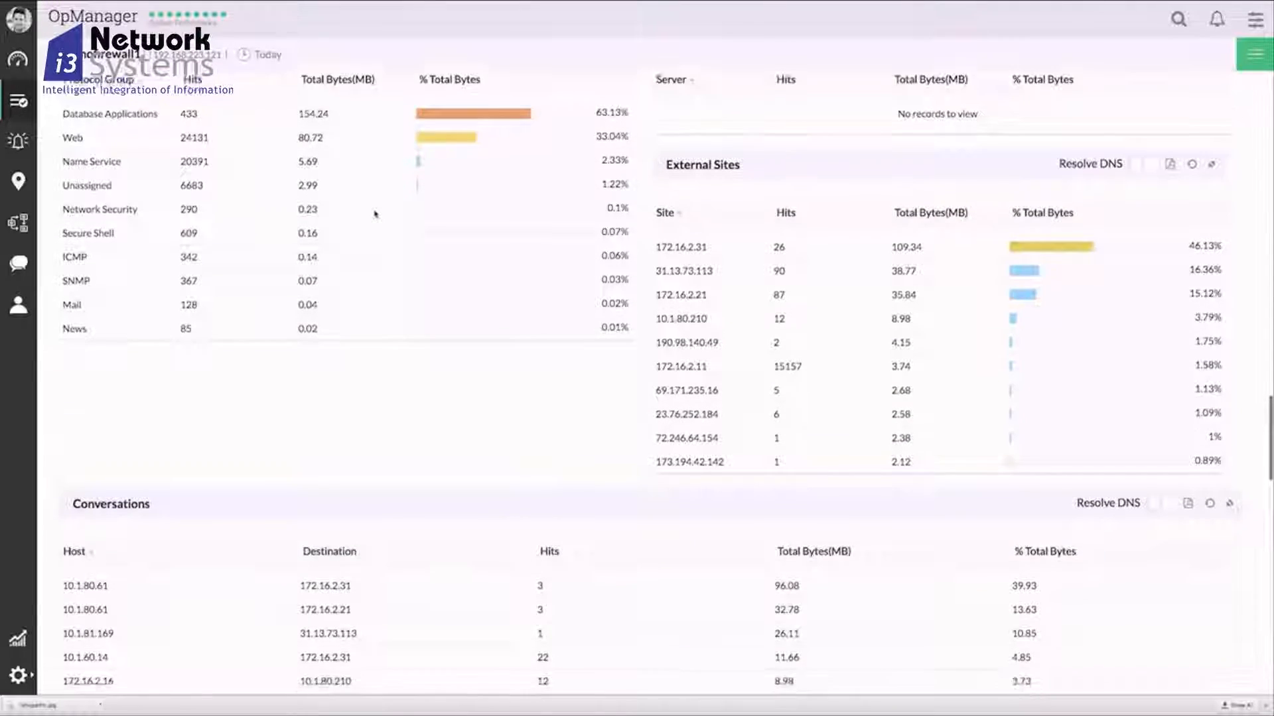
pyautogui.scroll(-9, 375, 215)
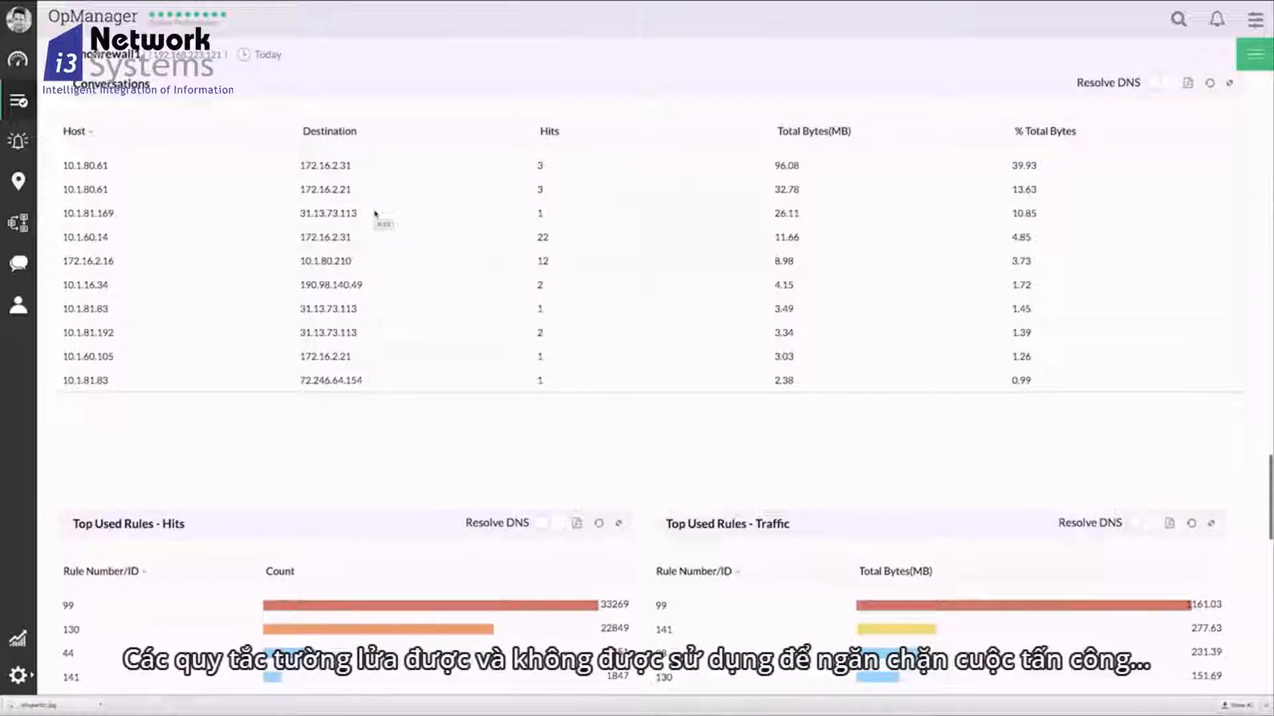
pyautogui.scroll(-7, 375, 215)
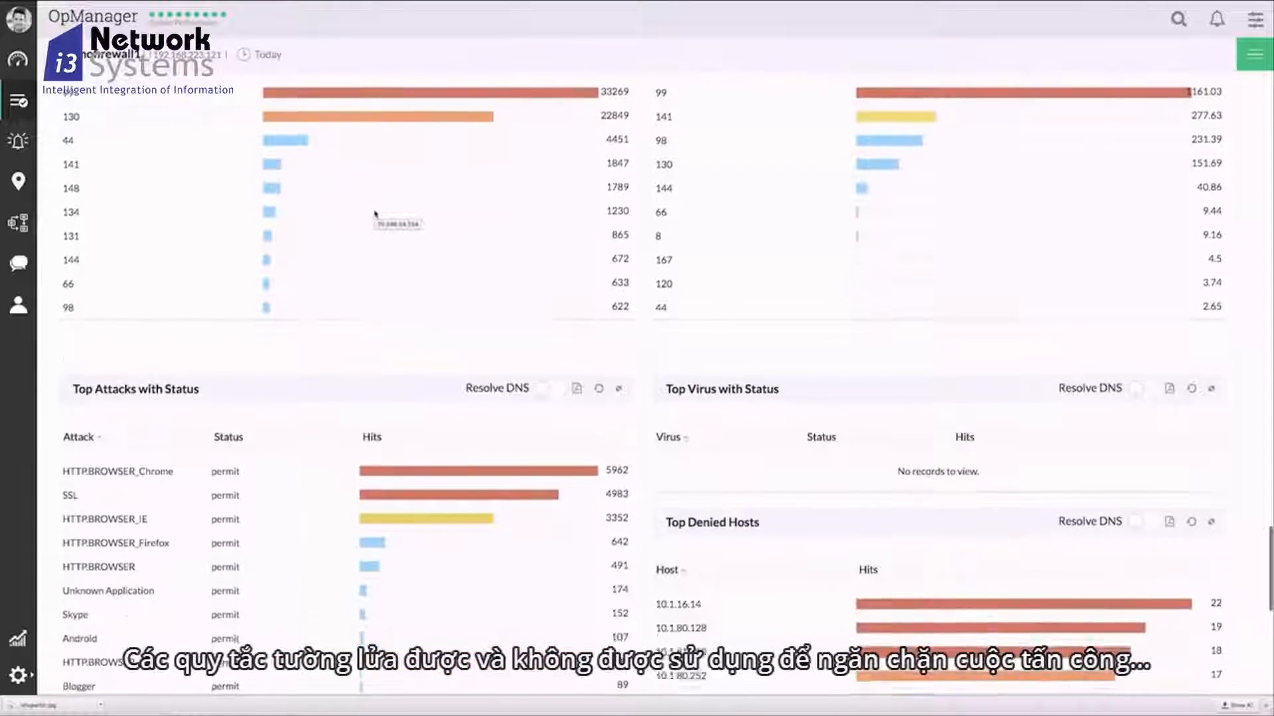
pyautogui.scroll(-6, 375, 214)
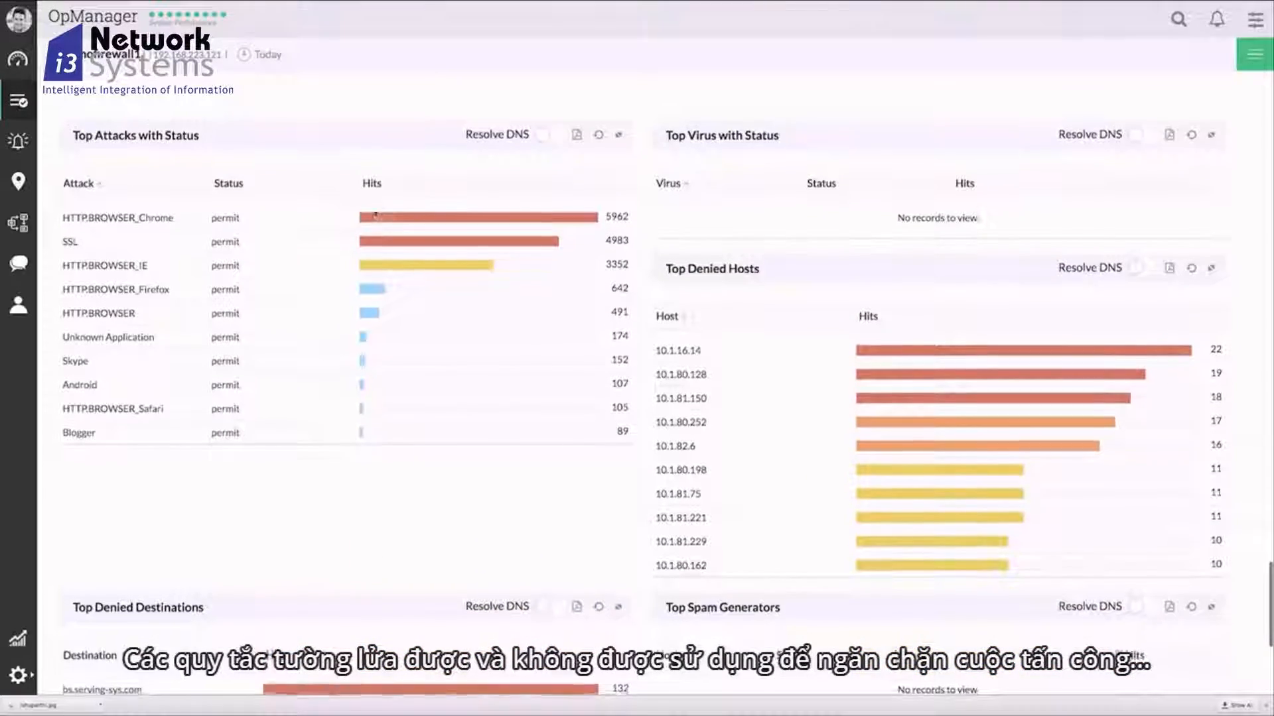
pyautogui.scroll(-4, 375, 214)
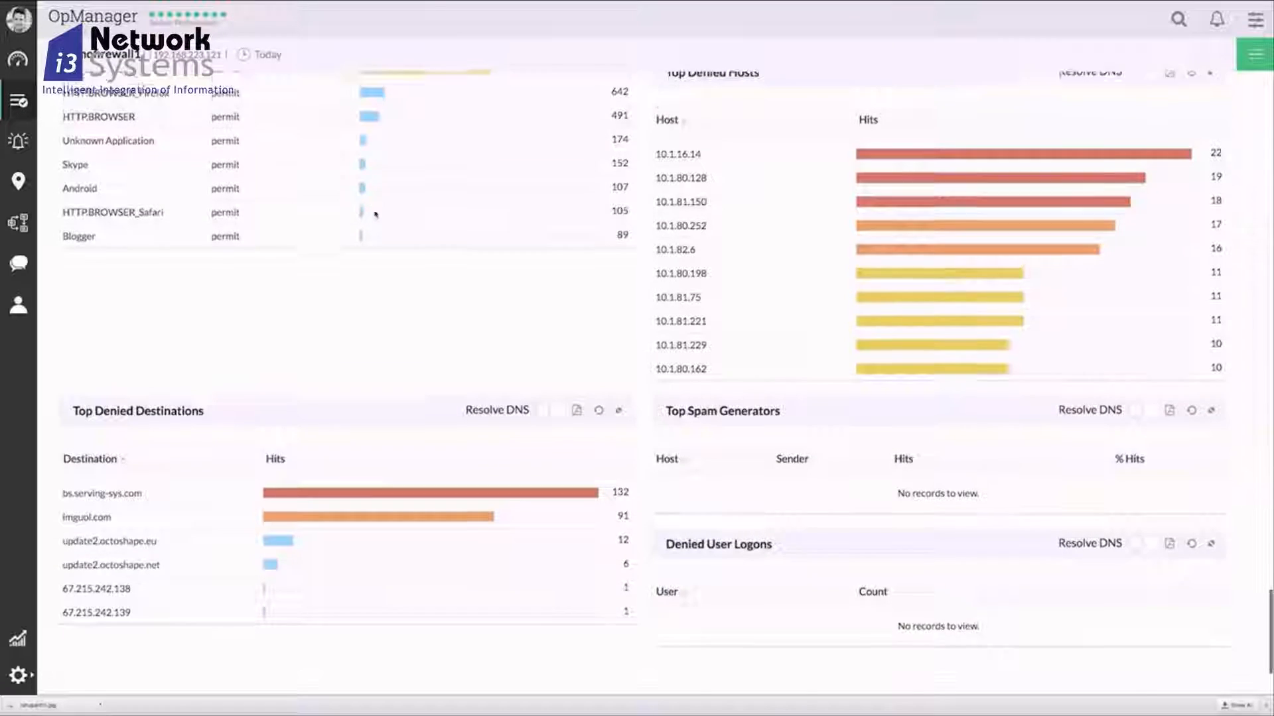
pyautogui.scroll(-1, 375, 214)
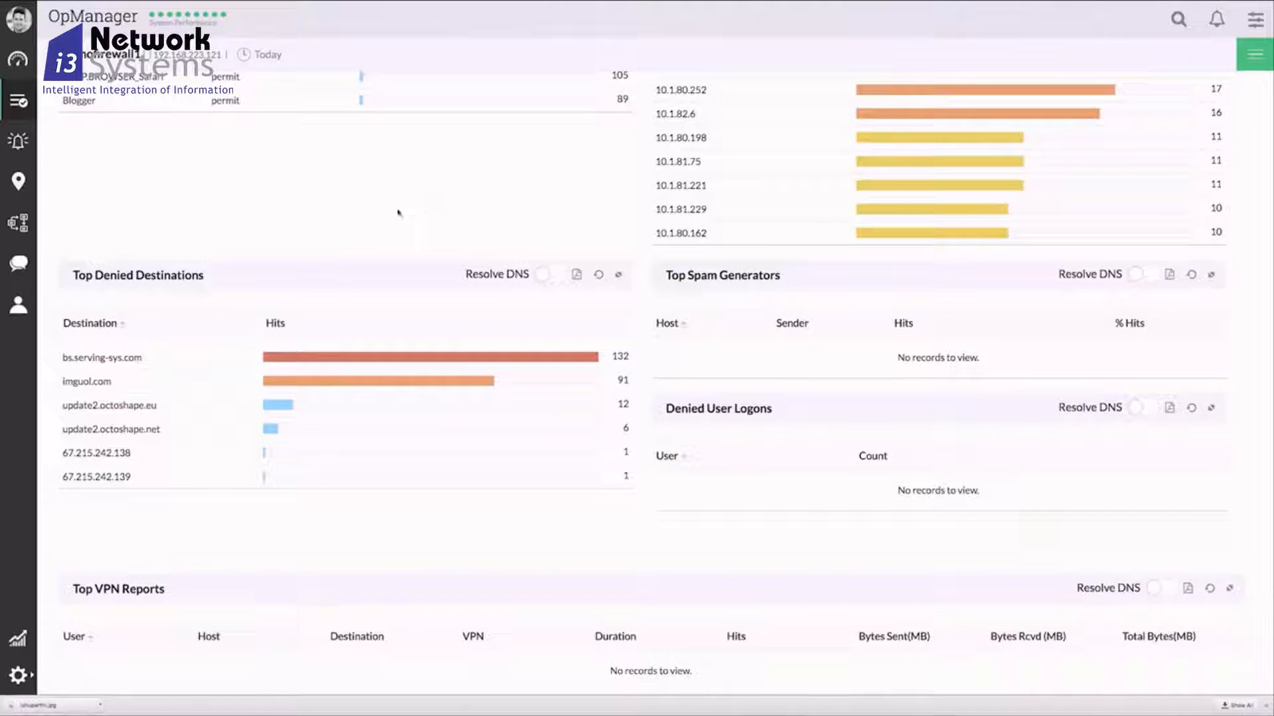
pyautogui.scroll(20, 424, 217)
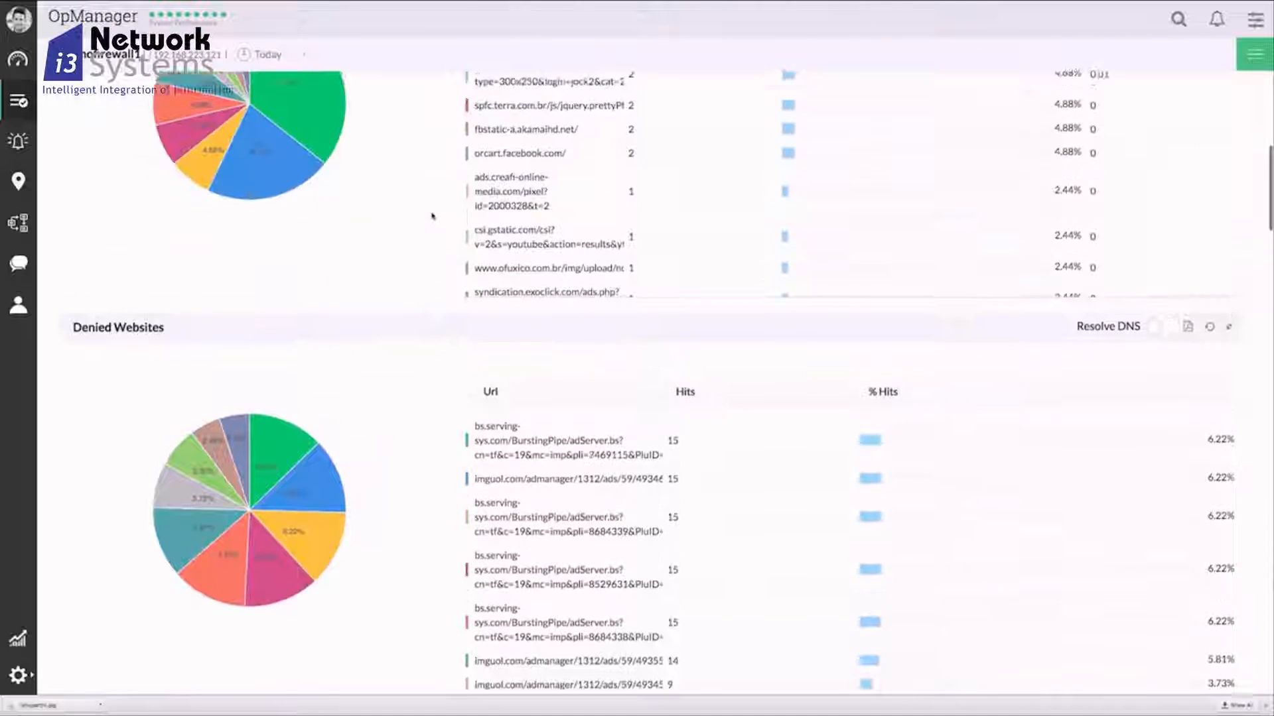
pyautogui.scroll(2, 432, 216)
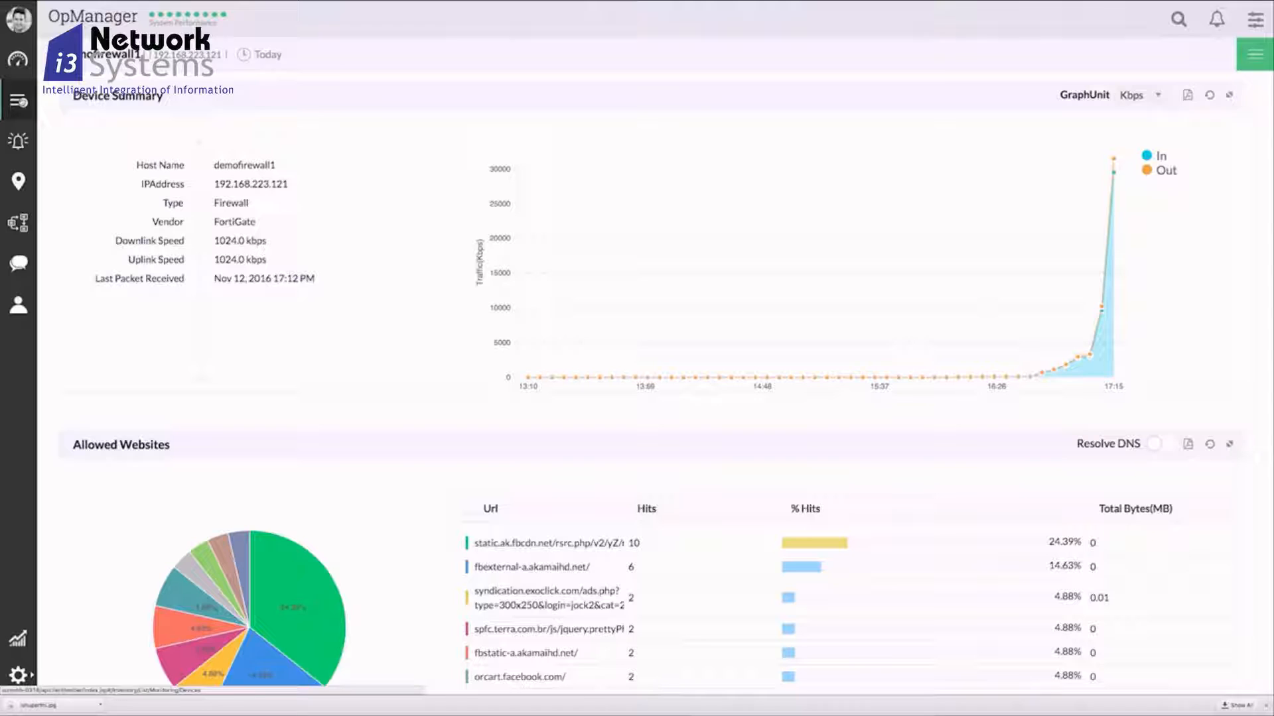
# Return to the Inventory, switch it to IP Management, and view its subnets and ports.
pyautogui.click(18, 101)
pyautogui.moveTo(18, 101)
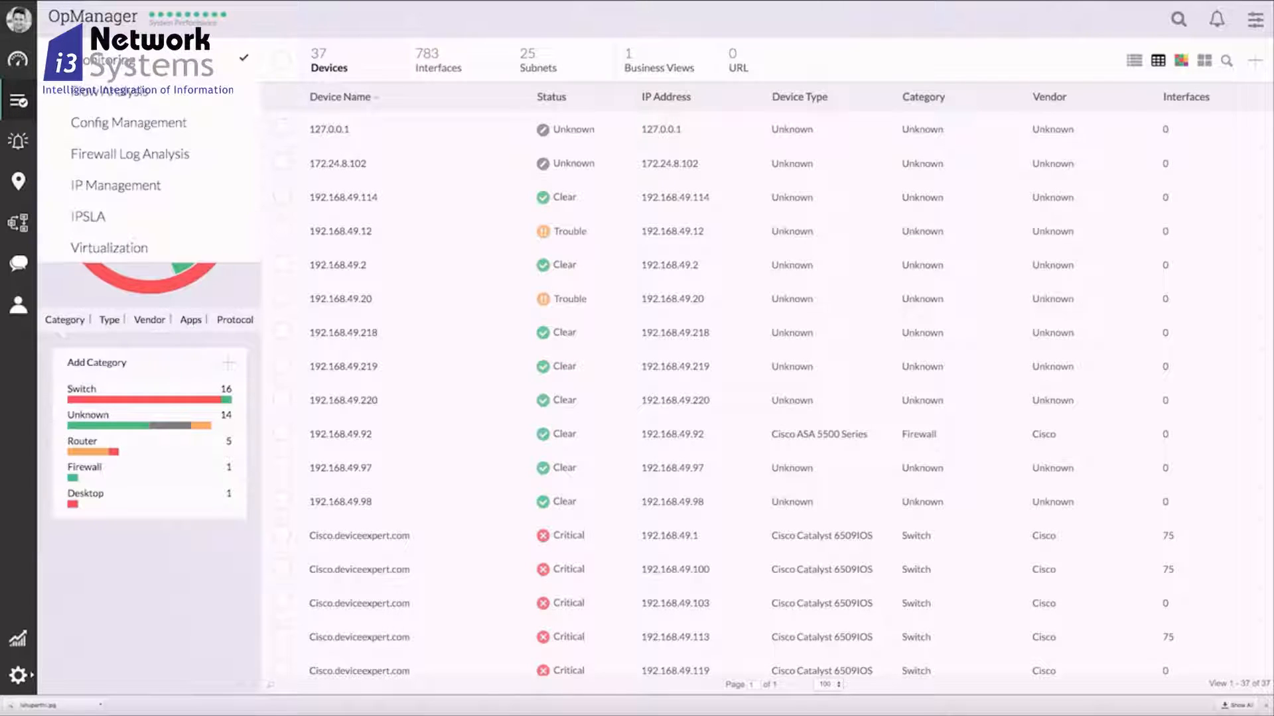
pyautogui.click(166, 192)
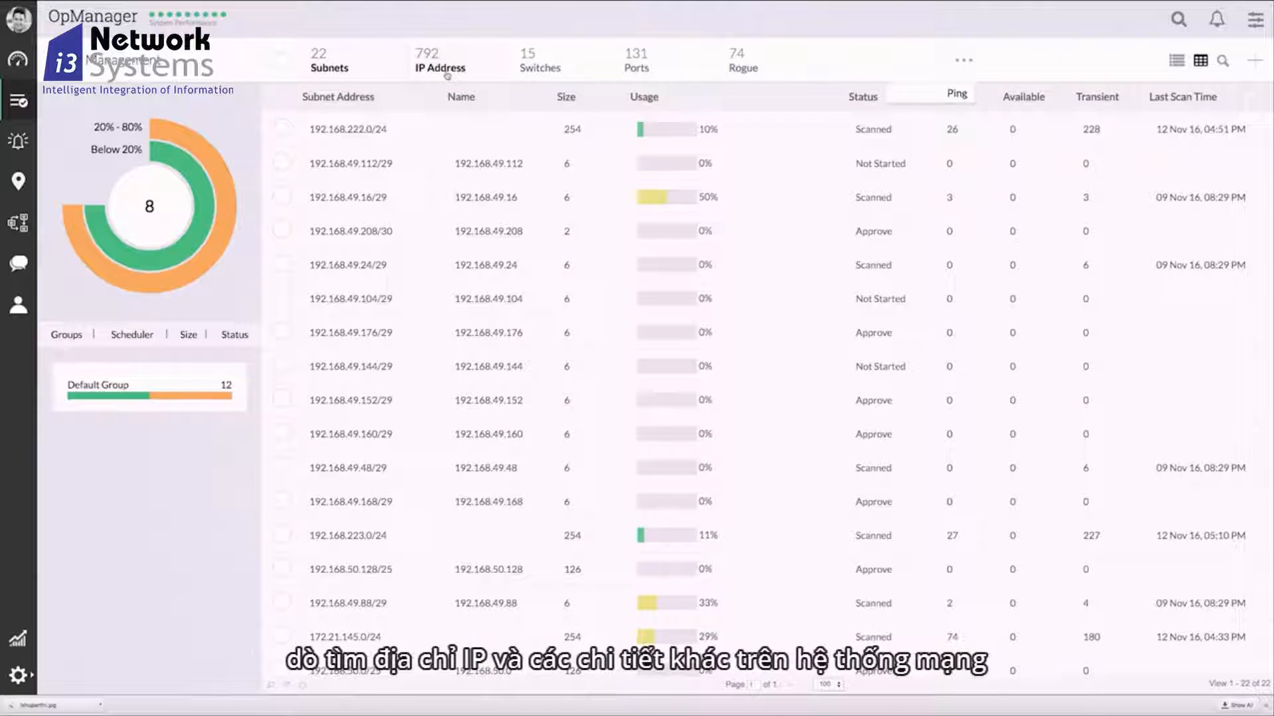
pyautogui.click(637, 67)
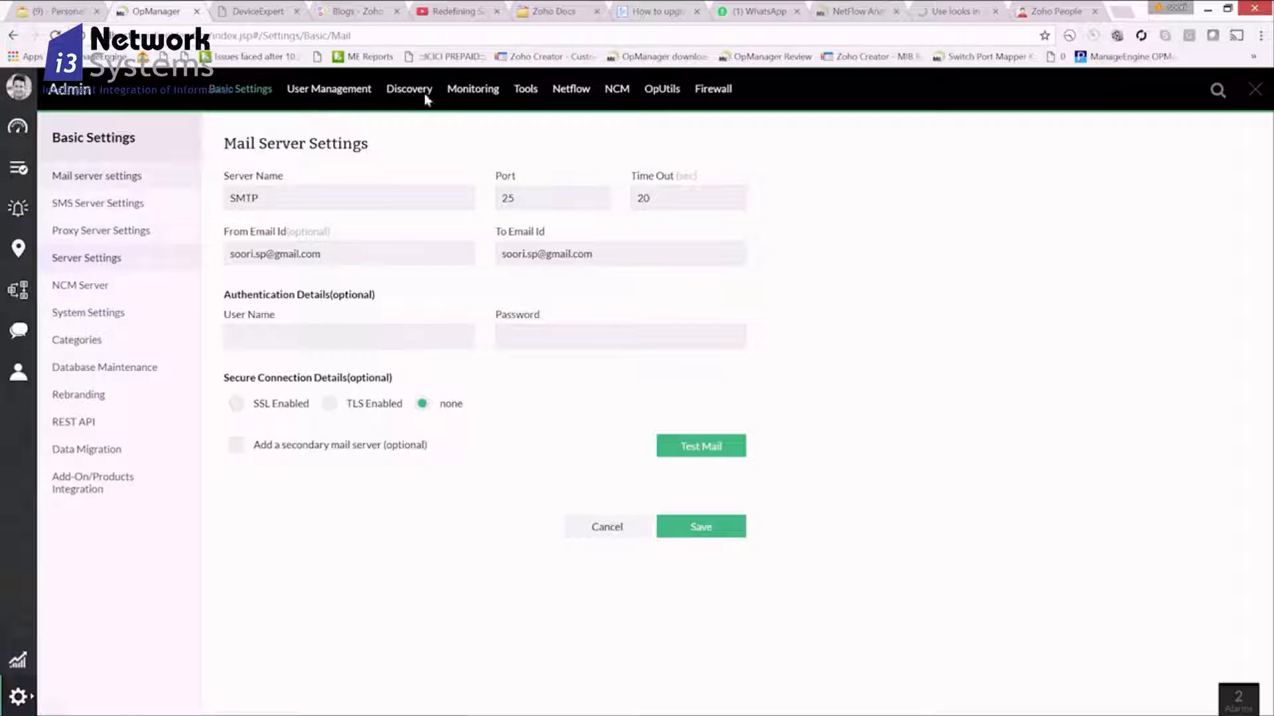
# View the Admin settings of the Netflow, NCM, OpUtils and Firewall modules.
pyautogui.click(569, 94)
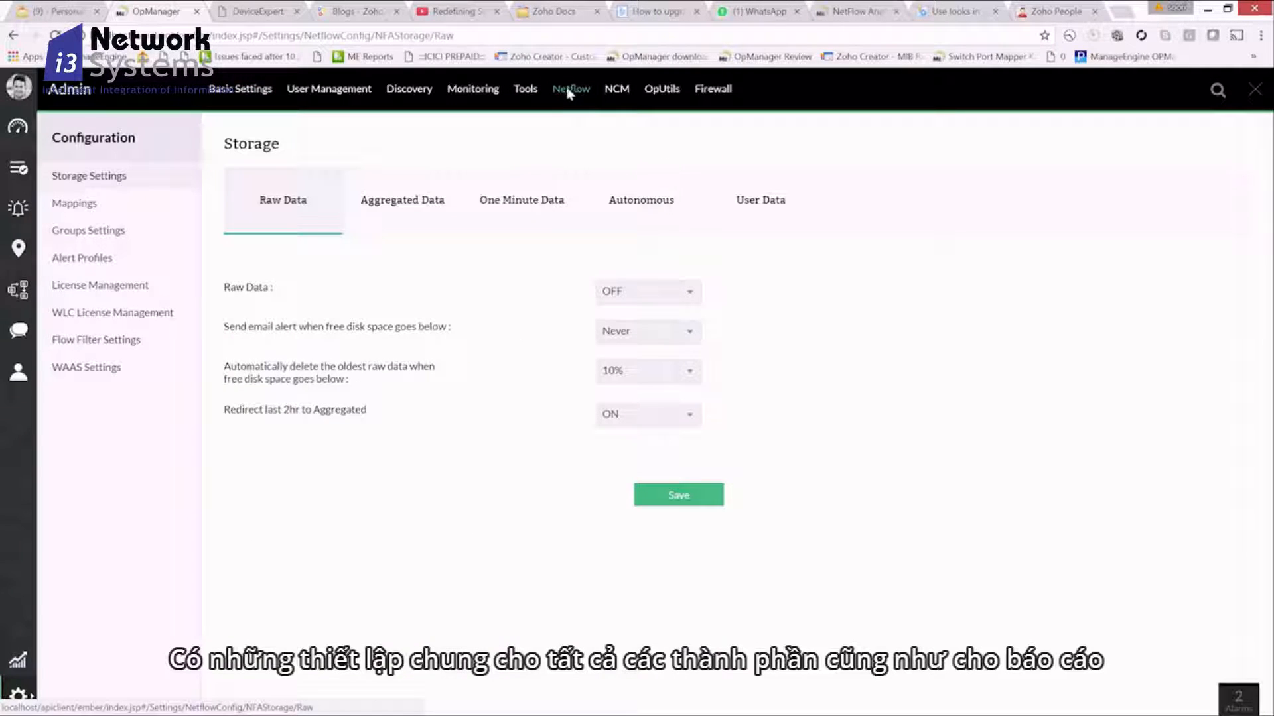
pyautogui.click(616, 93)
pyautogui.click(669, 95)
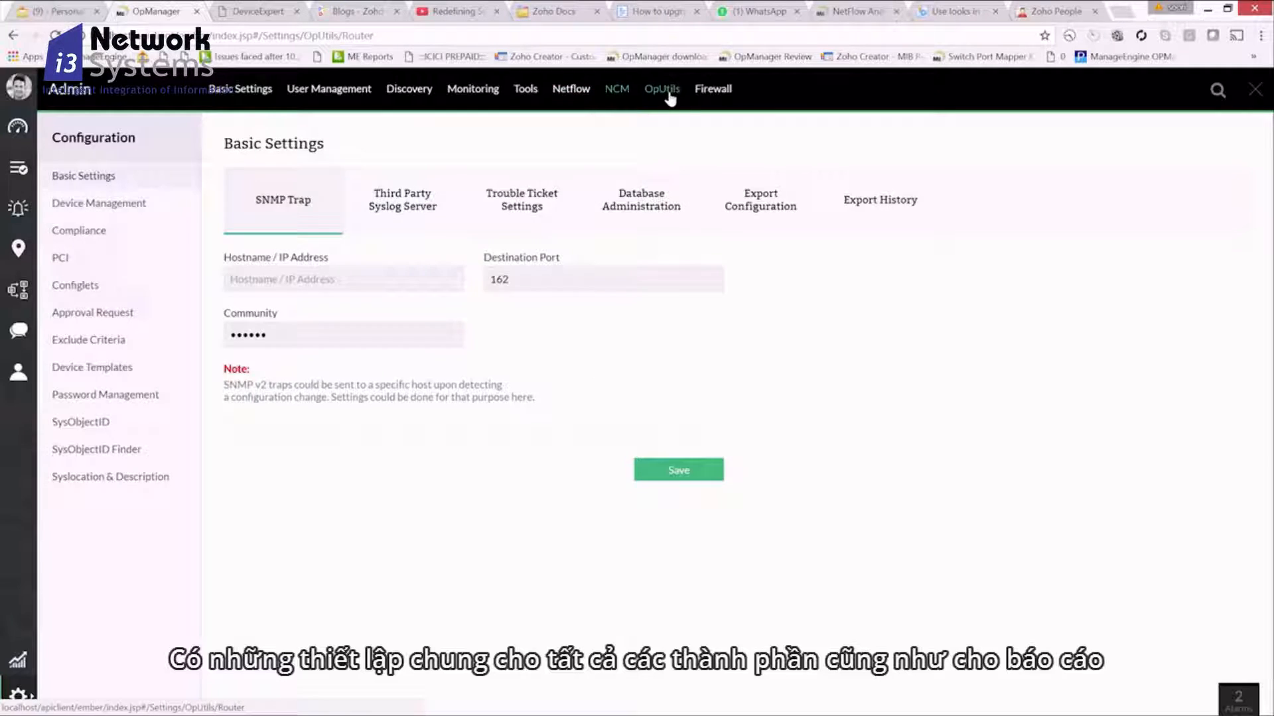
pyautogui.click(719, 96)
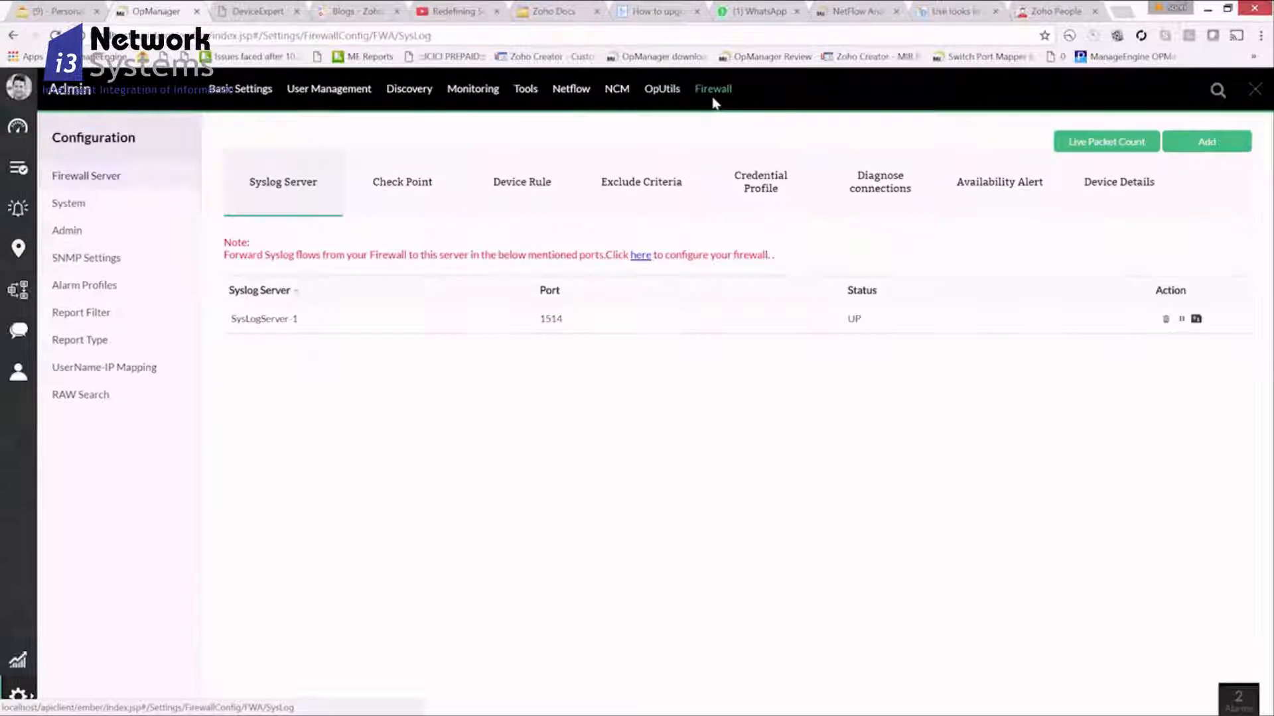
# Open the Reports section and view the default, Netflow, NCM and OpUtils reports.
pyautogui.click(18, 658)
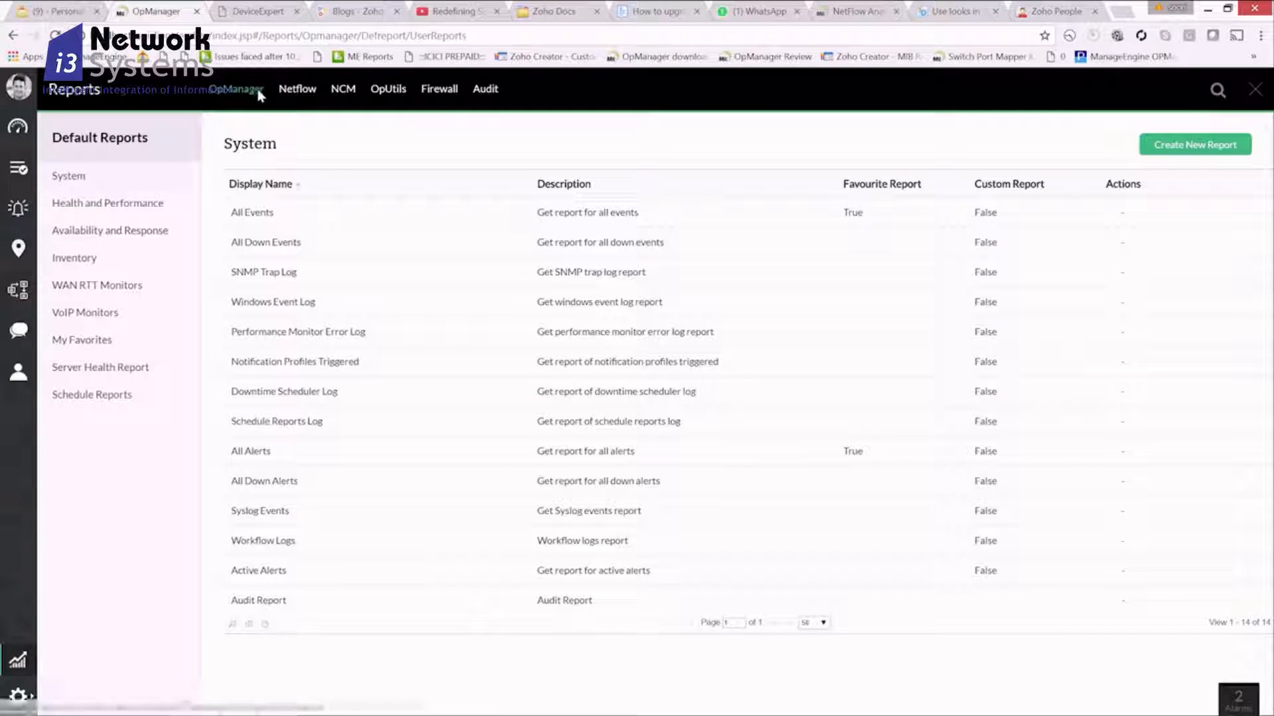
pyautogui.click(296, 91)
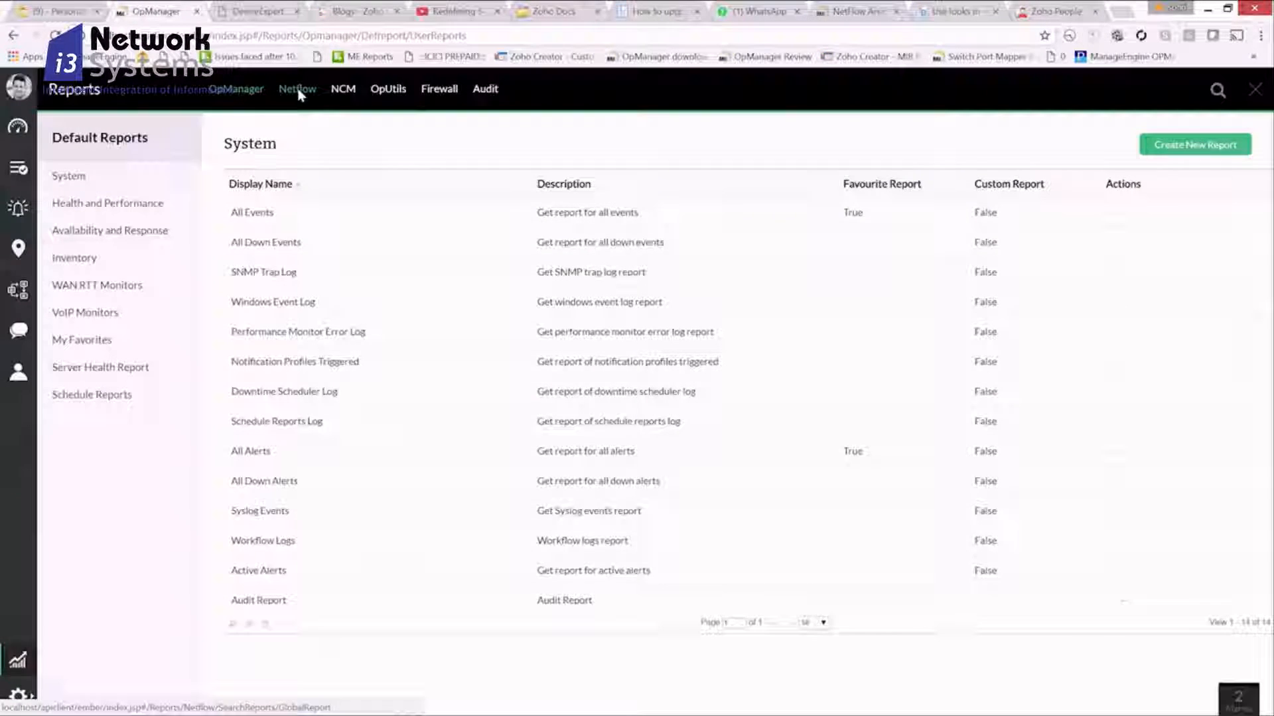
pyautogui.click(336, 92)
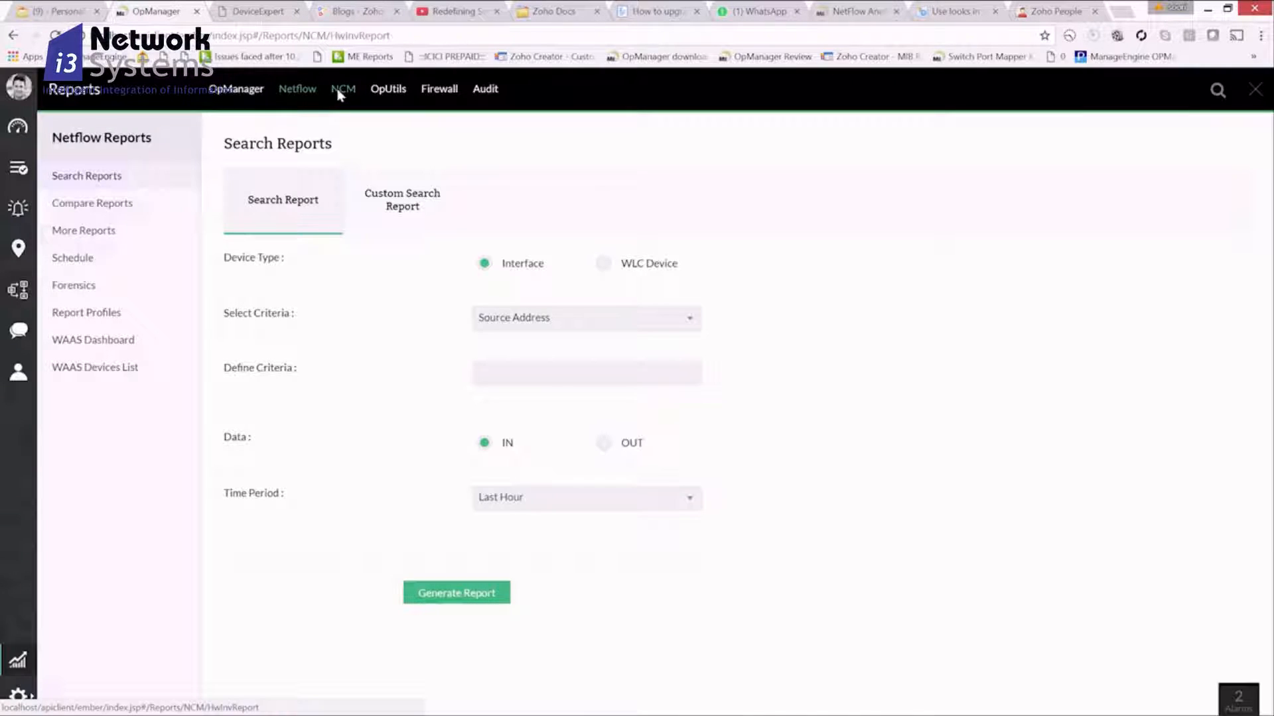
pyautogui.click(388, 96)
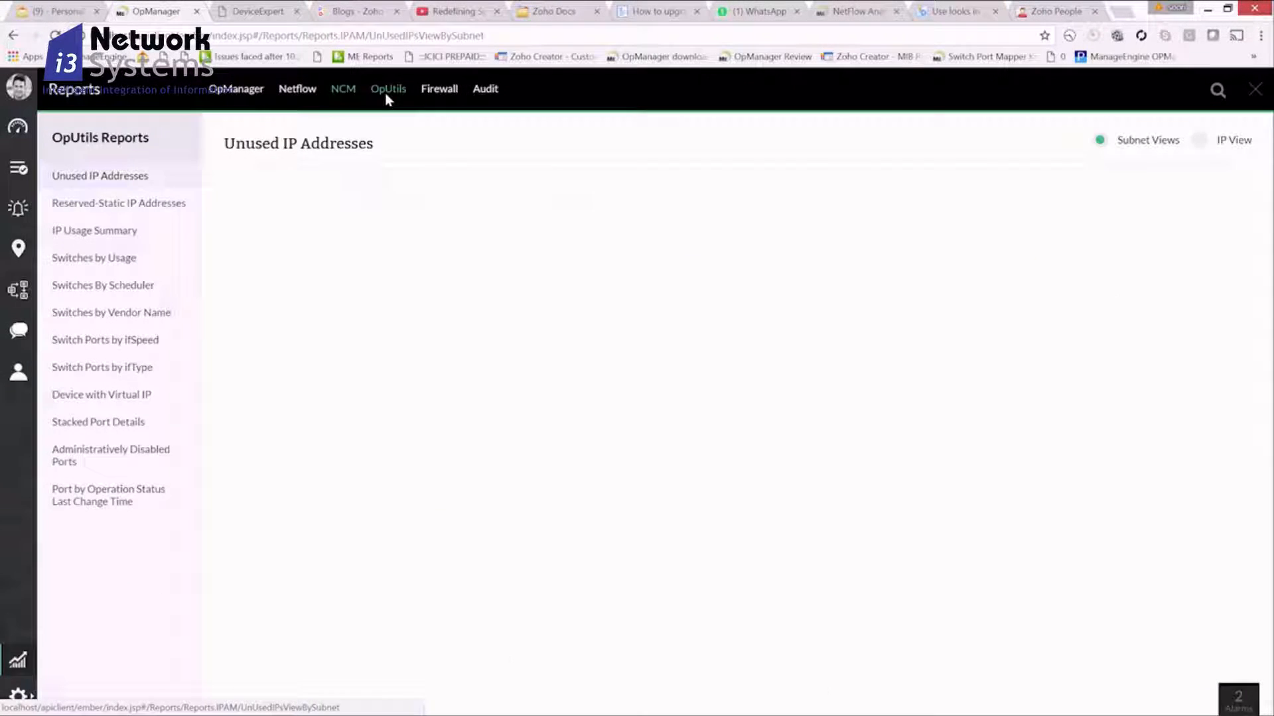